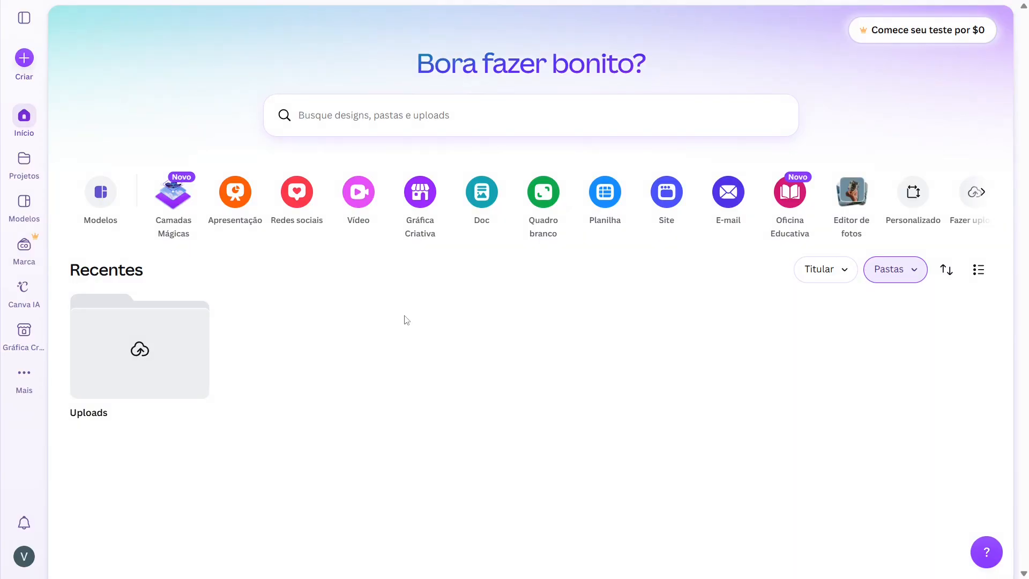
- Create a new blank presentation design at 1920 × 1080 px
left_click(23, 60)
left_click(171, 134)
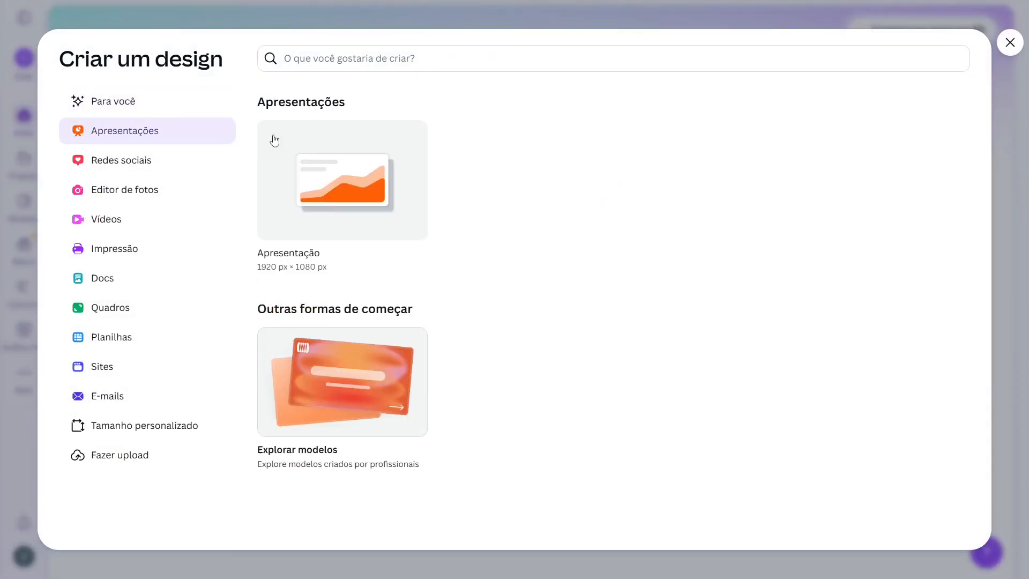
left_click(357, 208)
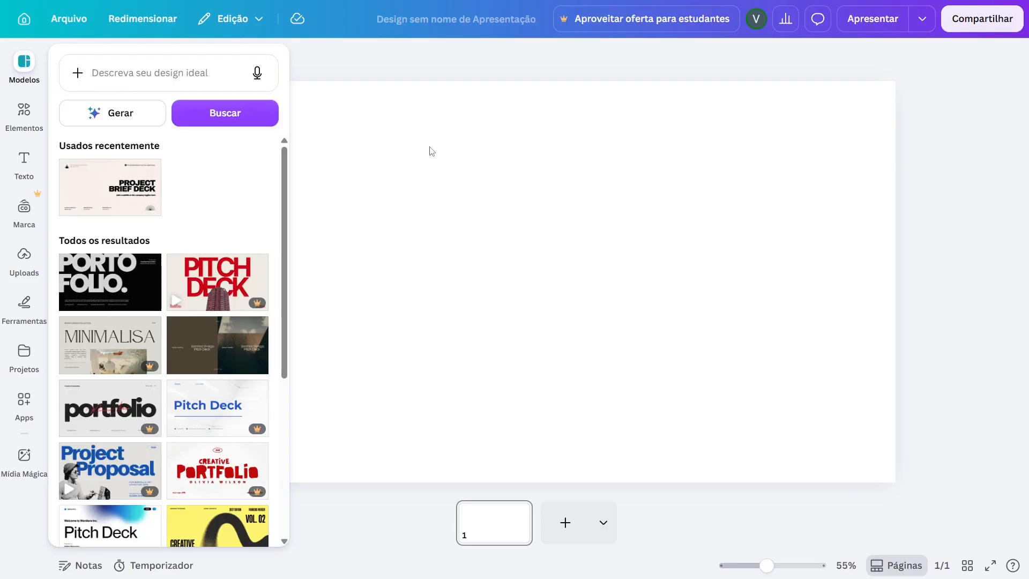
- Search the elements for "degrade" and restrict the results to graphic elements
left_click(21, 105)
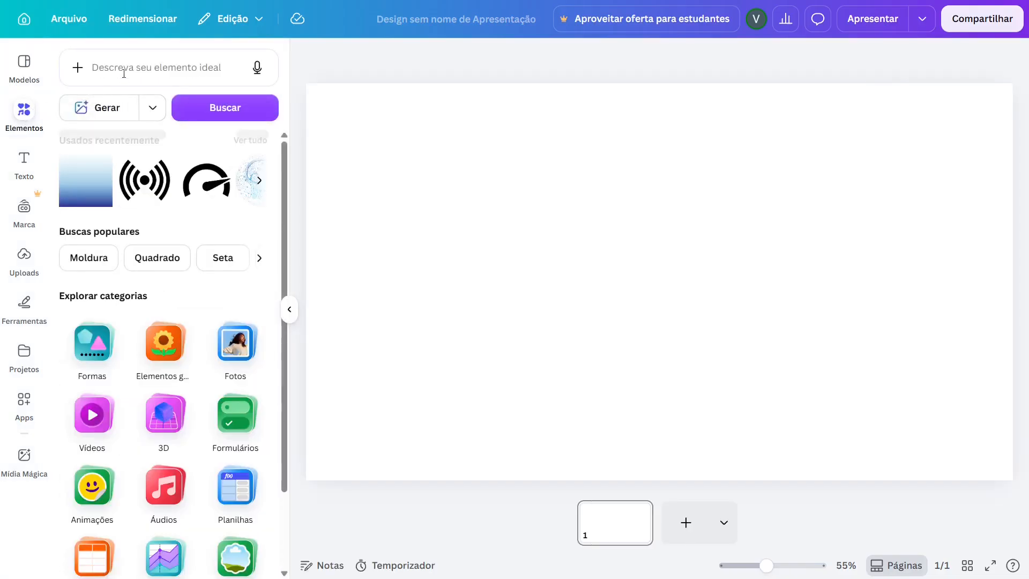
left_click(124, 69)
type("degra")
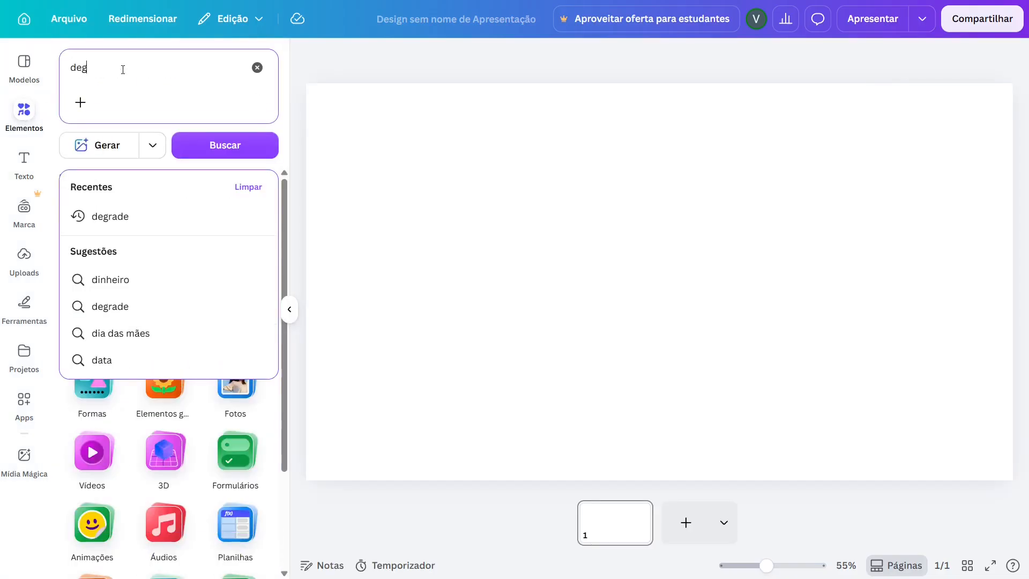
left_click(161, 214)
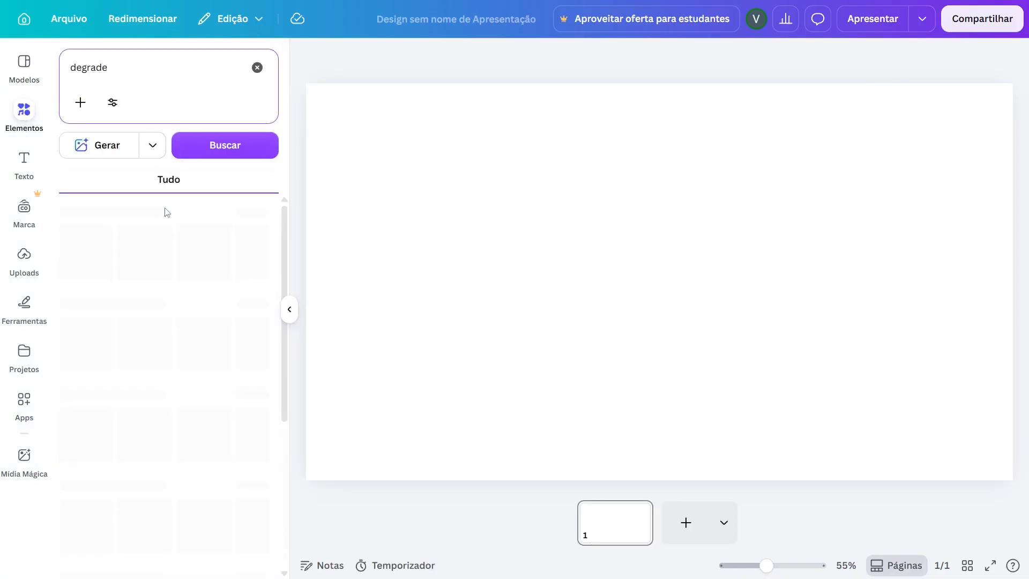
left_click(245, 216)
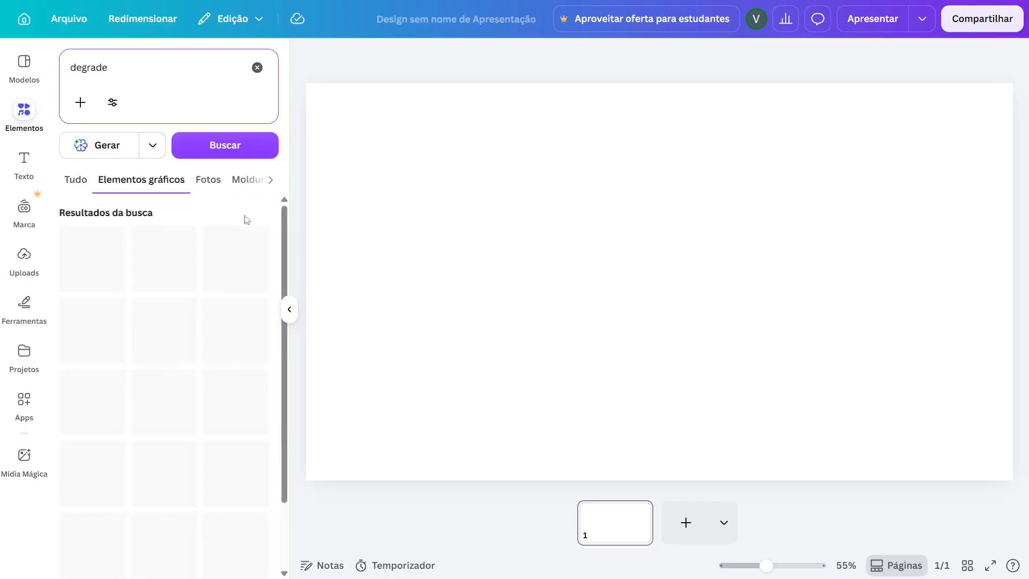
- Place the white-to-blue gradient graphic on the page and enlarge it to cover the whole slide as a background
left_click_drag(221, 420, 421, 154)
left_click_drag(512, 240, 806, 490)
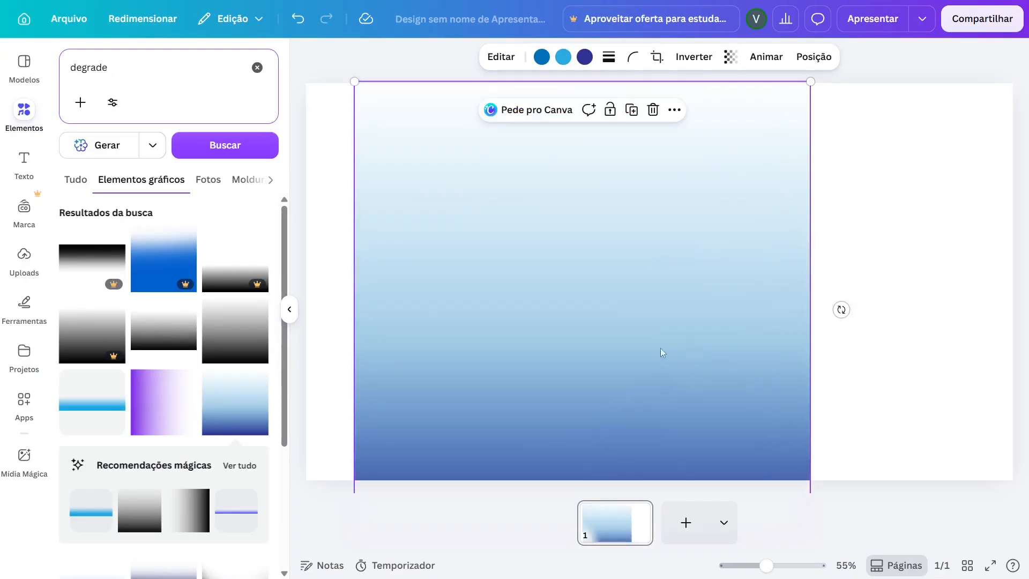
left_click_drag(661, 352, 535, 107)
left_click_drag(679, 294, 852, 306)
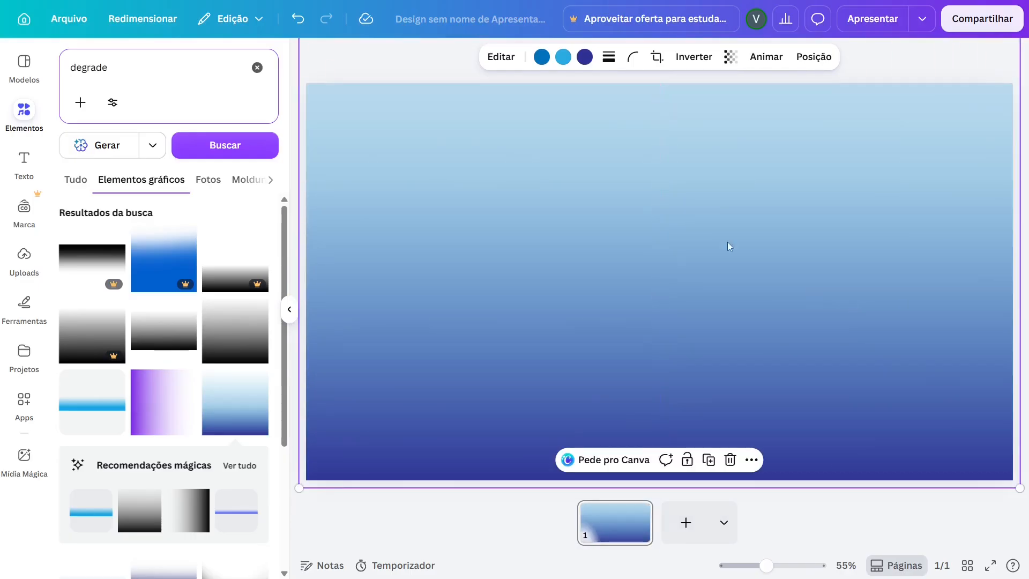
left_click(422, 73)
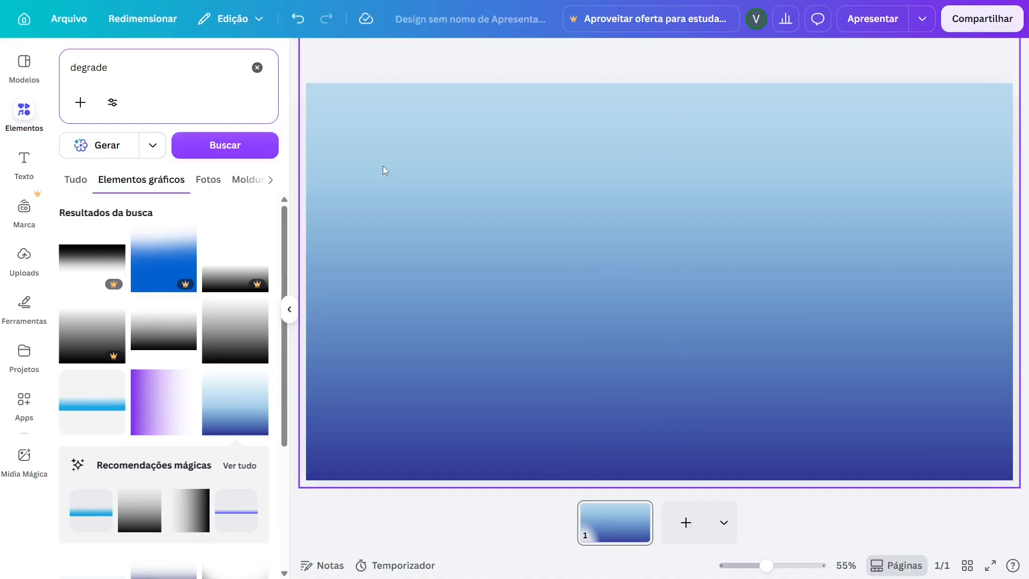
- Recolor the background gradient, changing its indigo to the darkest navy and its medium blue to dark blue from the default solid colors
left_click(413, 184)
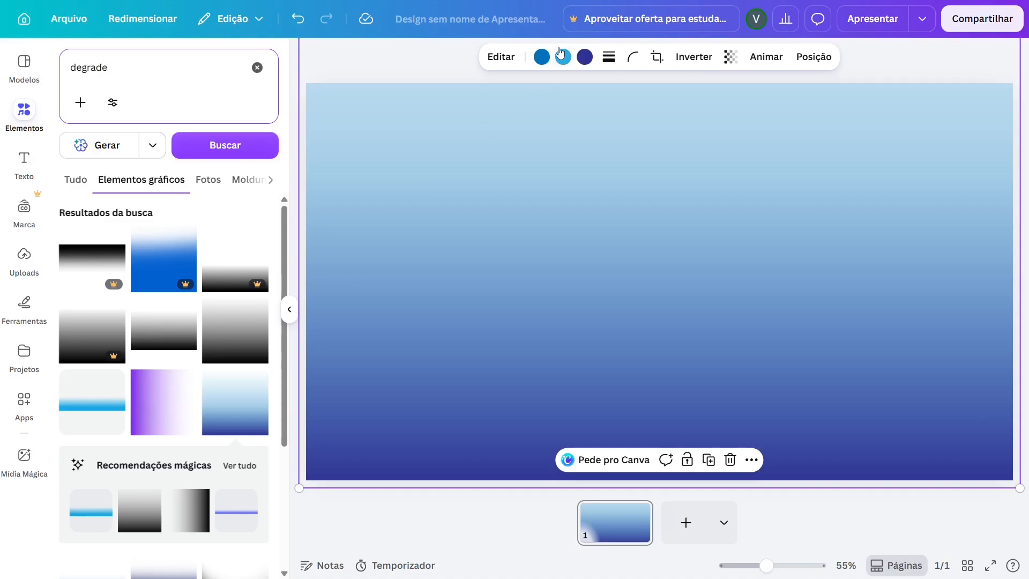
left_click(584, 56)
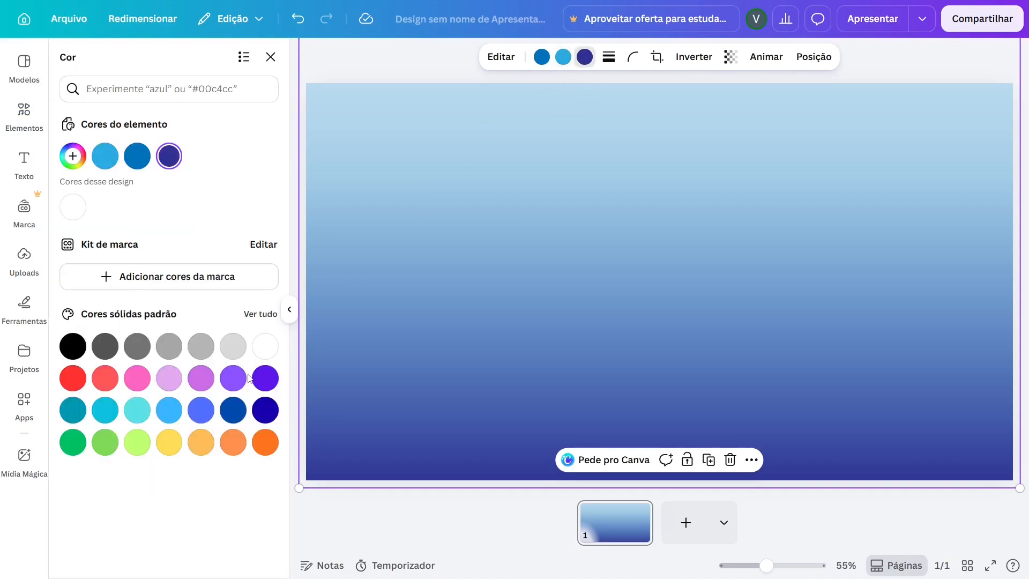
left_click(257, 315)
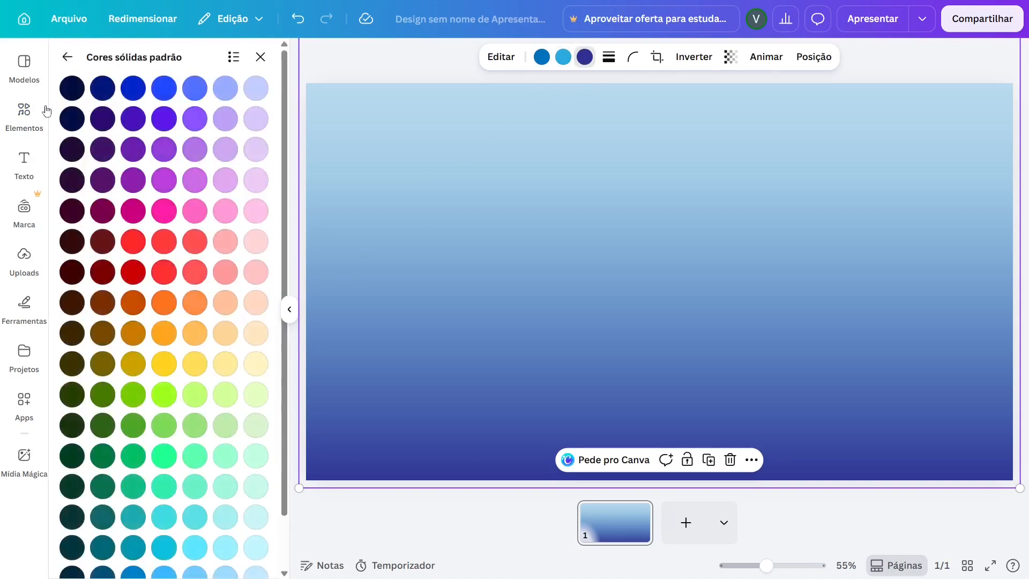
left_click(68, 97)
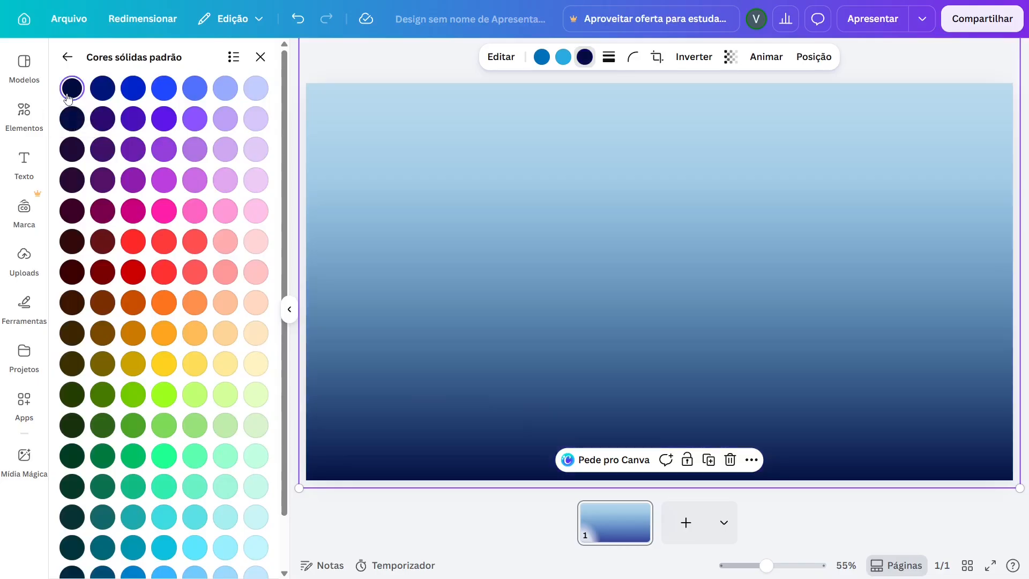
left_click(542, 56)
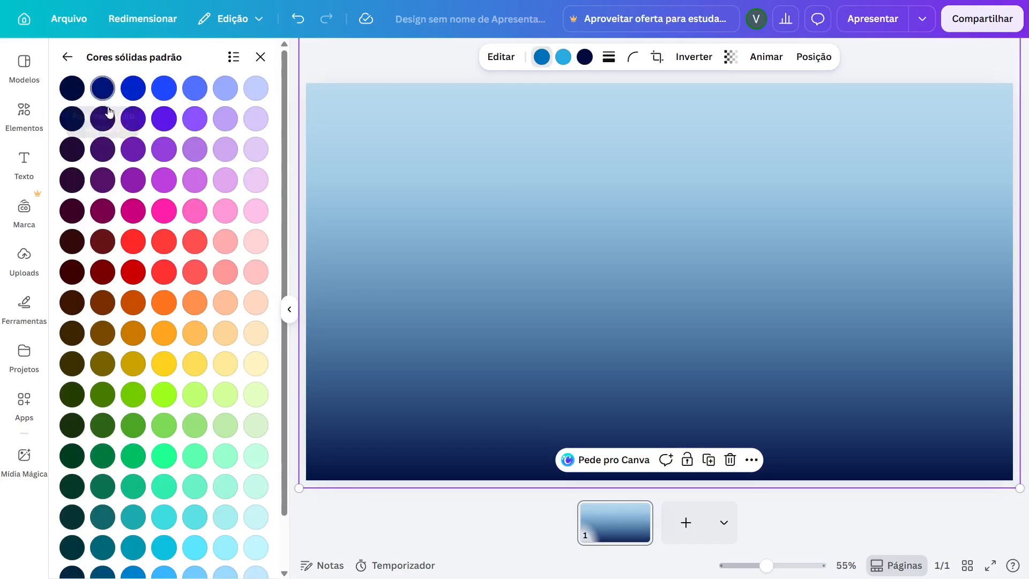
left_click(74, 117)
left_click(103, 95)
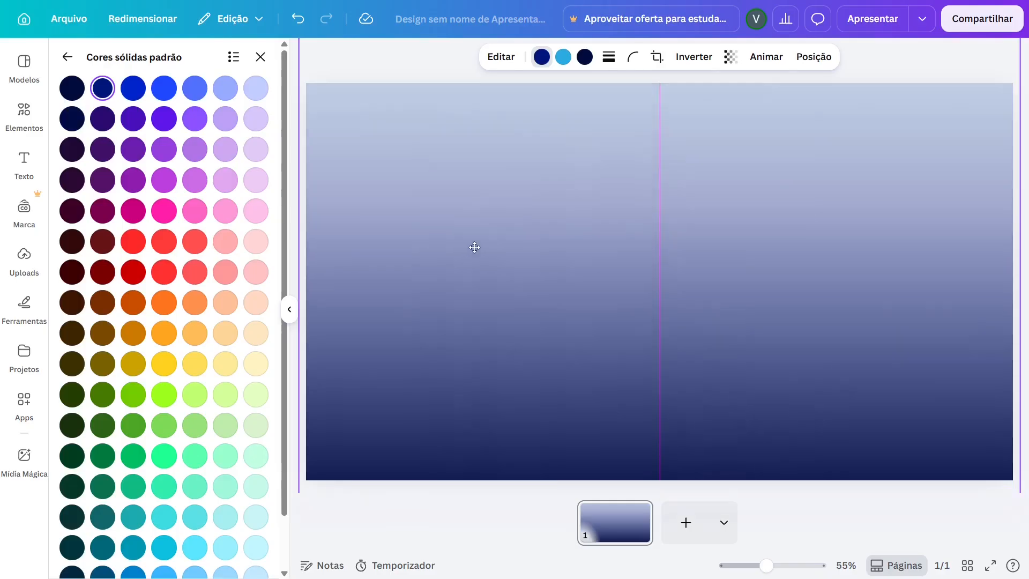
double_click(525, 230)
left_click_drag(588, 212, 591, 288)
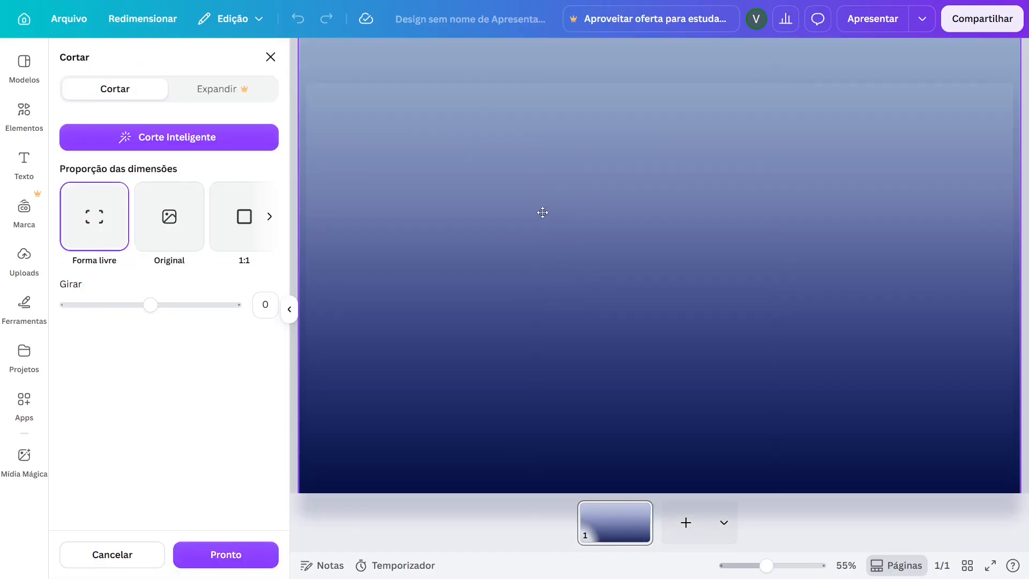
left_click(291, 75)
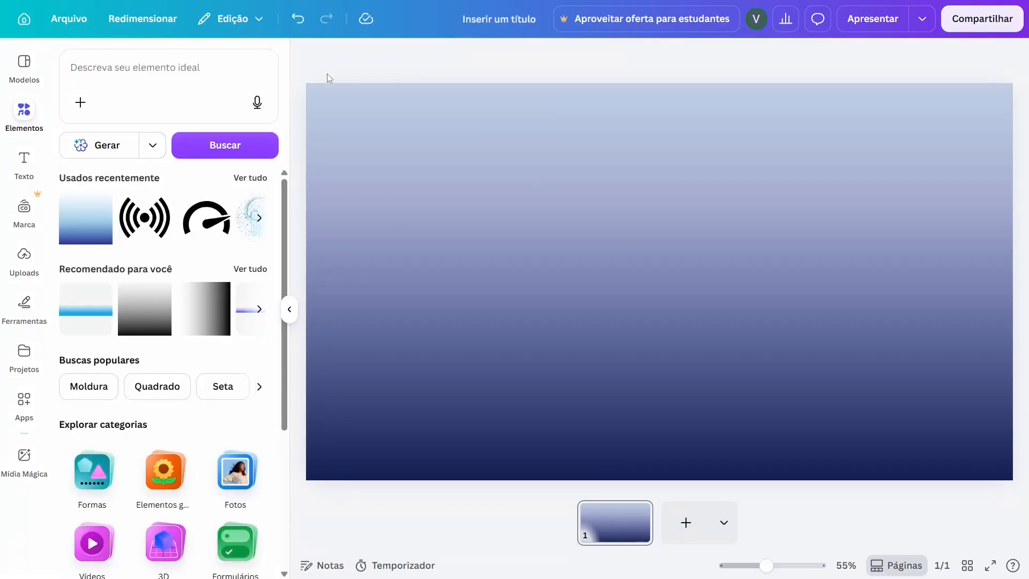
- Add a title and a small body text to the slide, and move the body text lower beneath the title
left_click(43, 157)
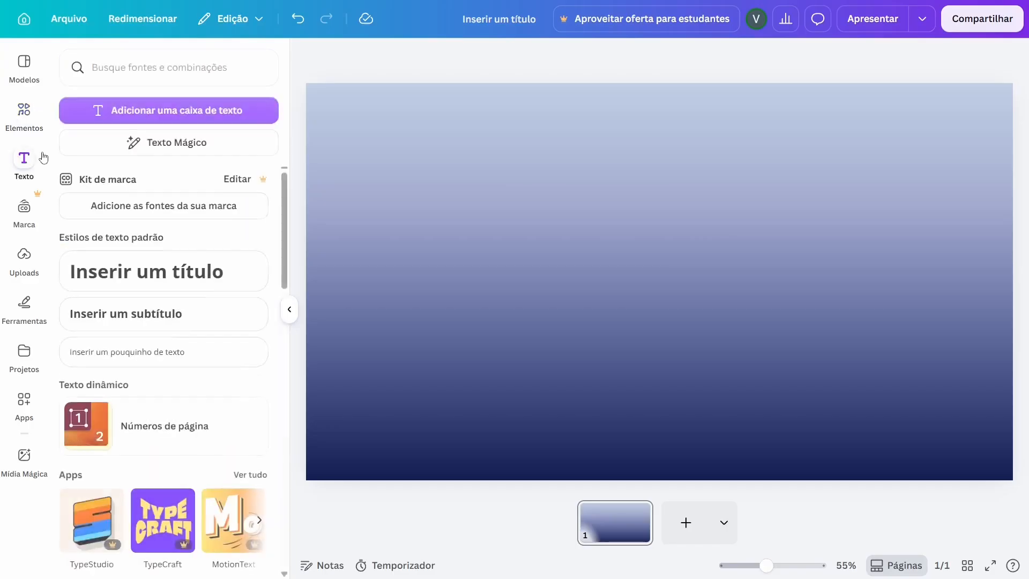
left_click(148, 271)
left_click(164, 366)
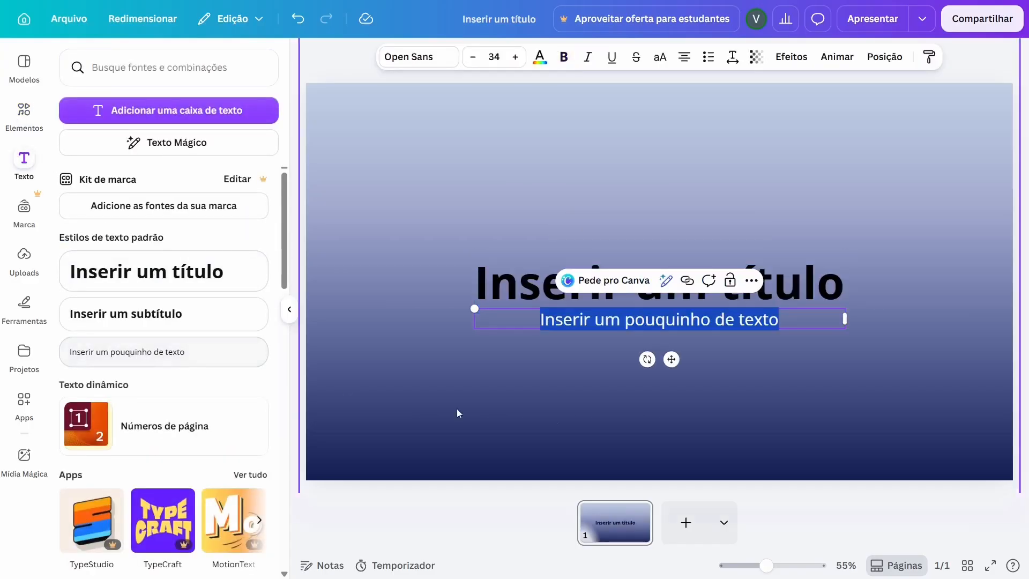
left_click_drag(671, 358, 671, 424)
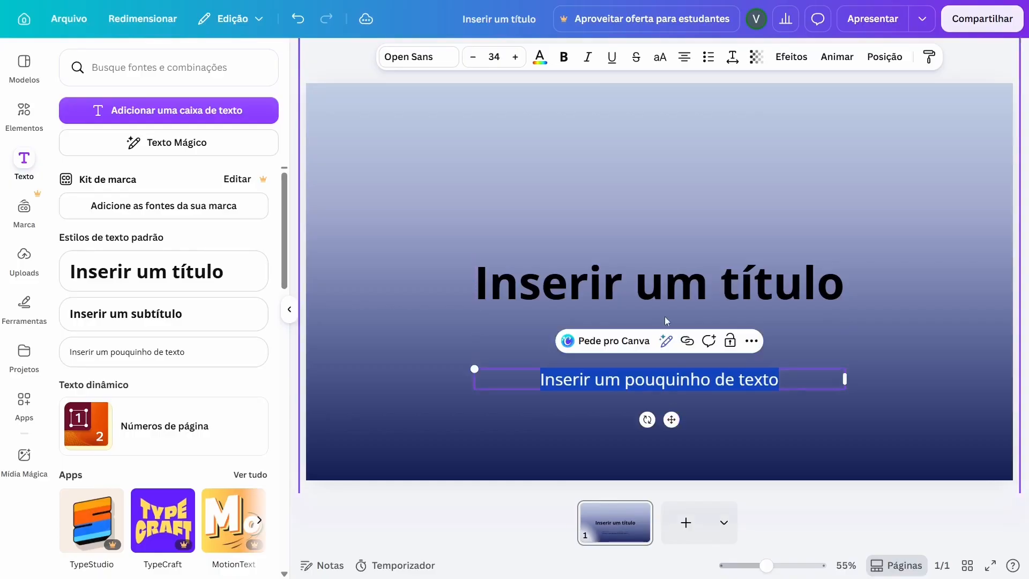
- Change the text color of both the title and the body text to white
left_click(617, 290, "shift")
left_click(538, 57)
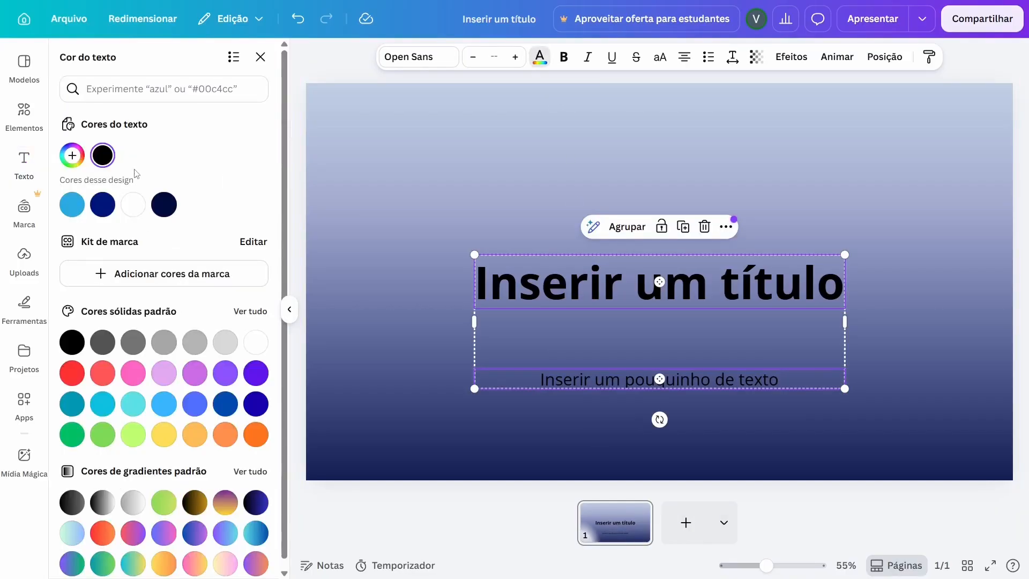
left_click(132, 204)
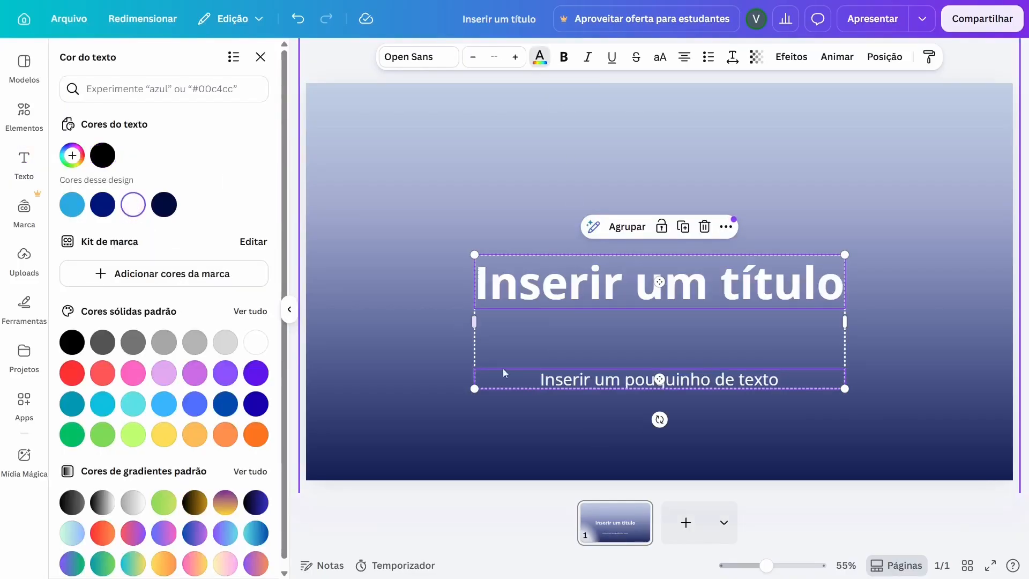
- Apply the Projetada shadow effect to the title with blur 8 and transparency 58
double_click(564, 282)
left_click(509, 326)
left_click(513, 299)
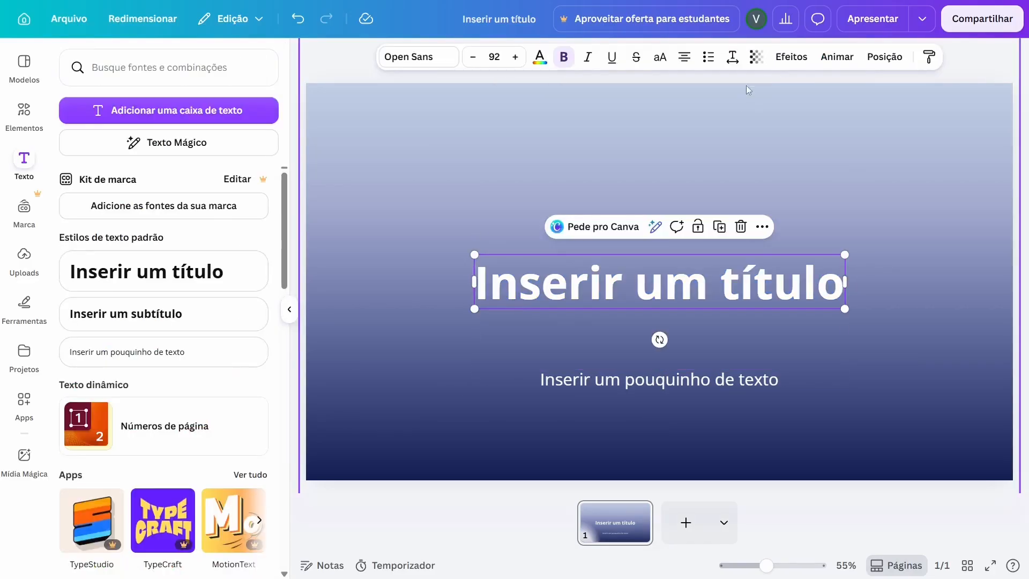
left_click(786, 63)
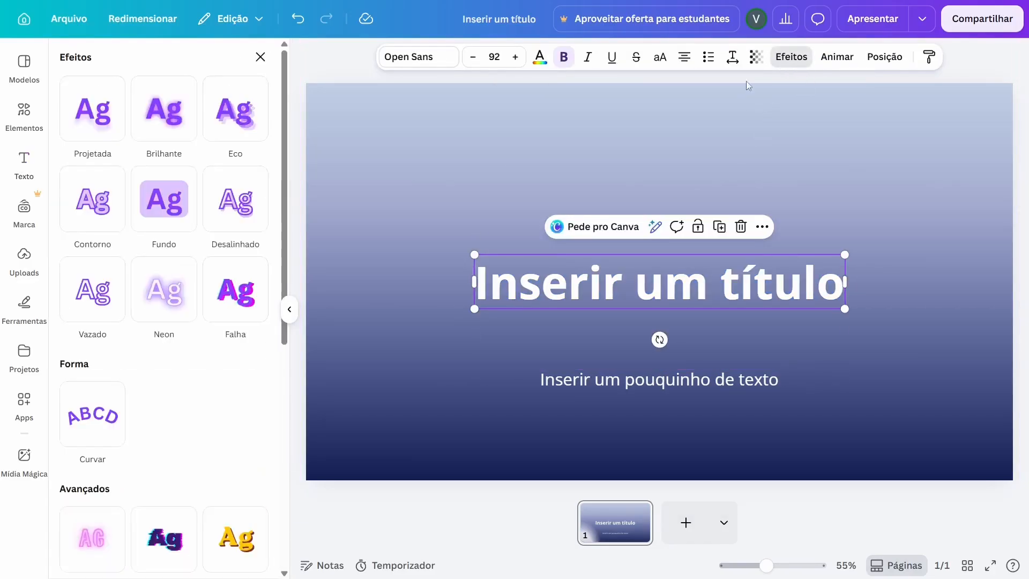
left_click(111, 125)
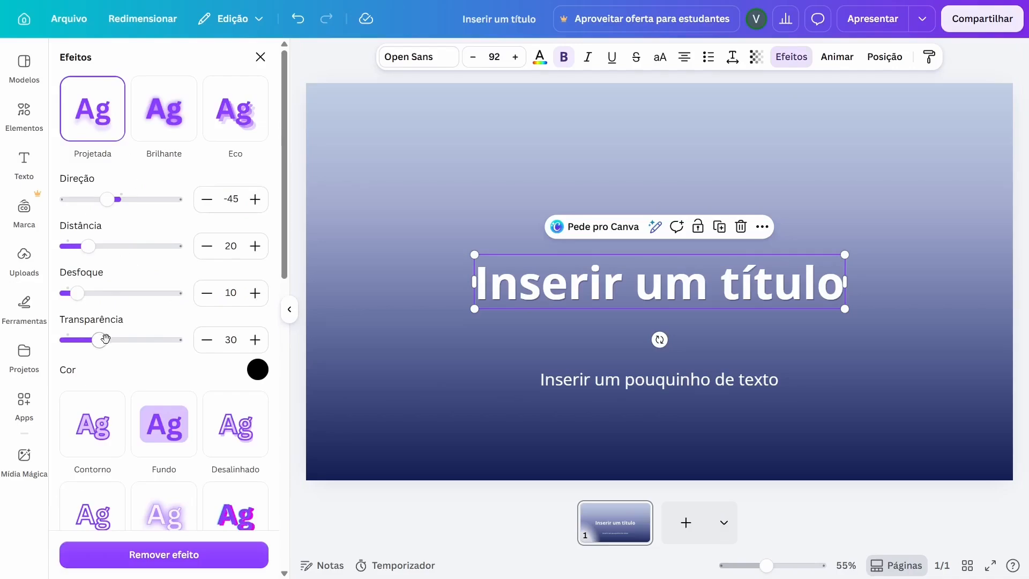
left_click_drag(78, 293, 75, 295)
left_click_drag(99, 340, 130, 340)
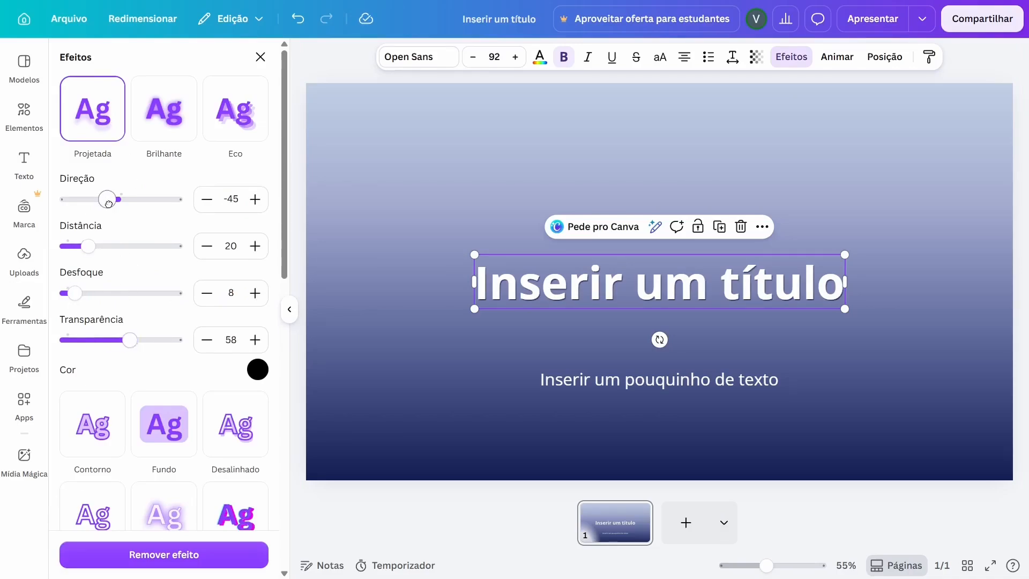
- Adjust the title's shadow to direction -46, distance 41 and blur 10
mouse_move(107, 199)
left_mouse_down()
mouse_move(98, 199)
mouse_move(110, 198)
left_mouse_up()
mouse_move(97, 239)
left_mouse_down()
mouse_move(77, 246)
mouse_move(111, 246)
mouse_move(105, 253)
left_mouse_up()
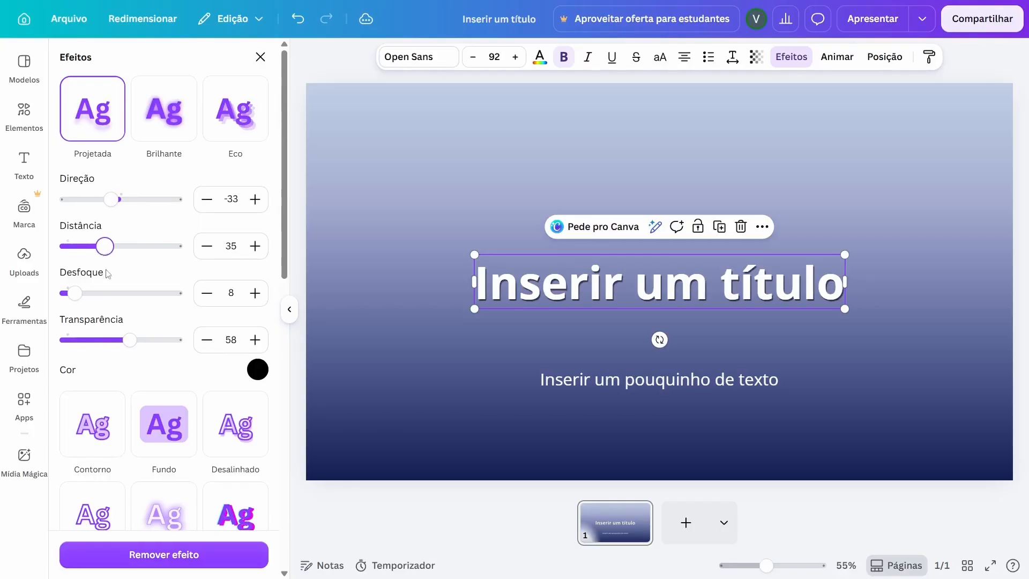
left_click_drag(75, 294, 76, 298)
left_click_drag(111, 200, 108, 204)
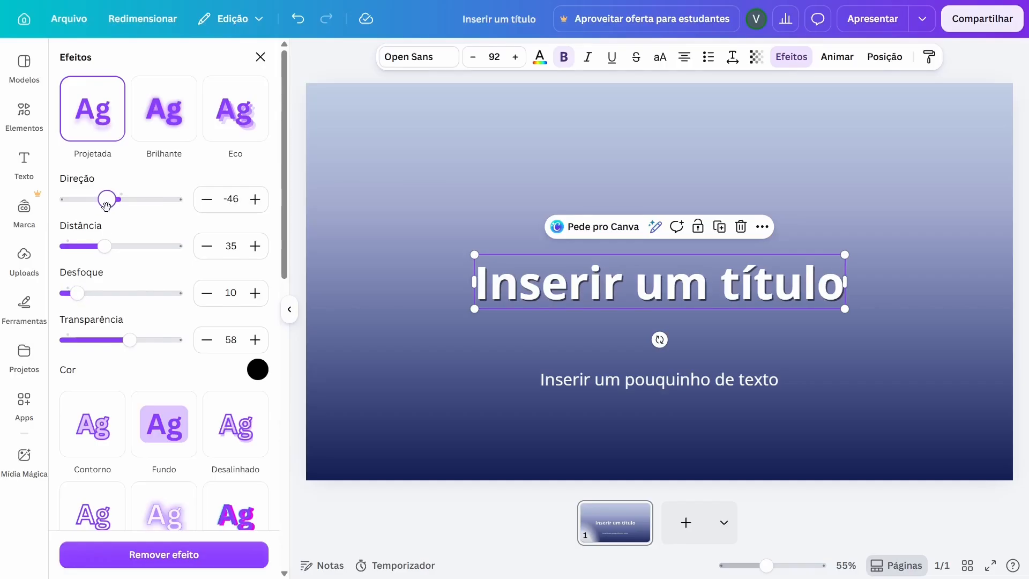
left_click_drag(105, 246, 111, 250)
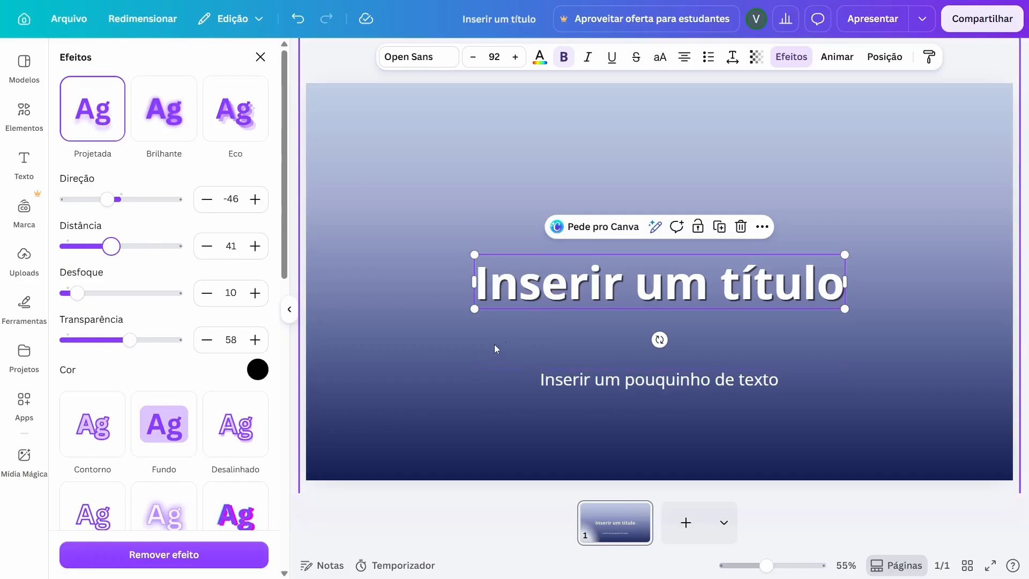
- Replace the title placeholder with "Uso de IA na educação"
double_click(531, 289)
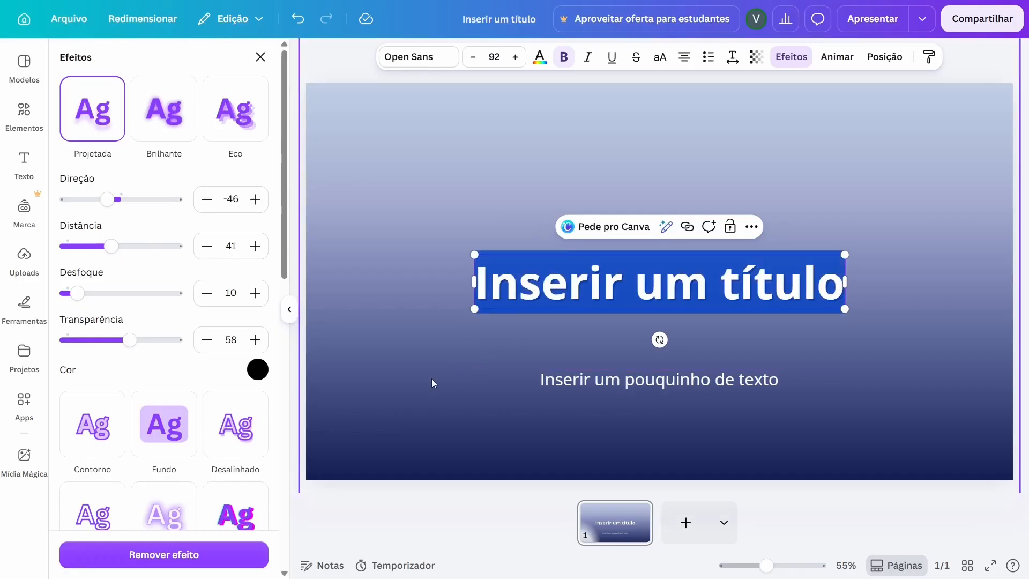
left_click(342, 224)
double_click(520, 272)
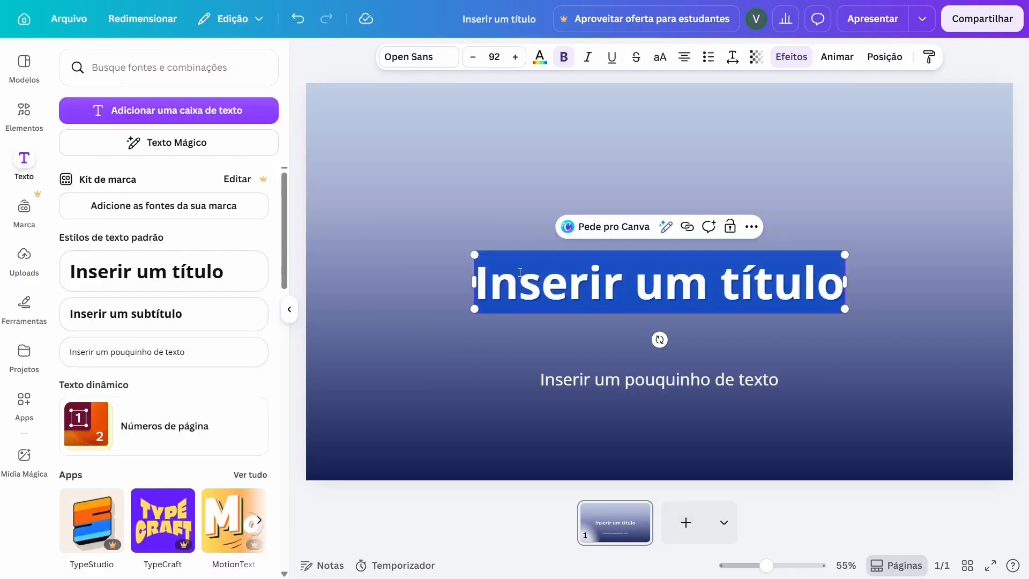
type("Uso de ia")
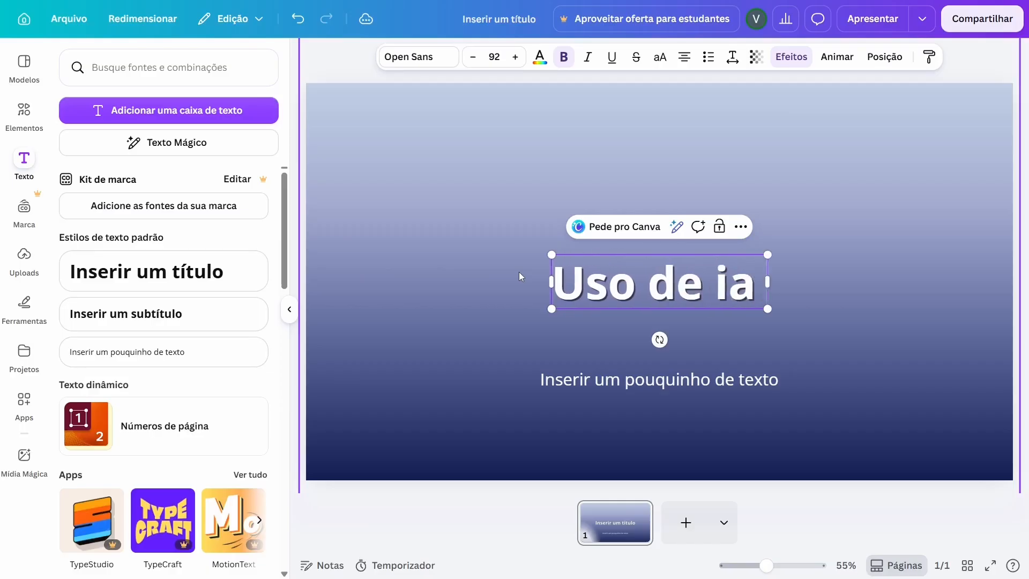
key("BackSpace")
key("BackSpace")
type("IA na")
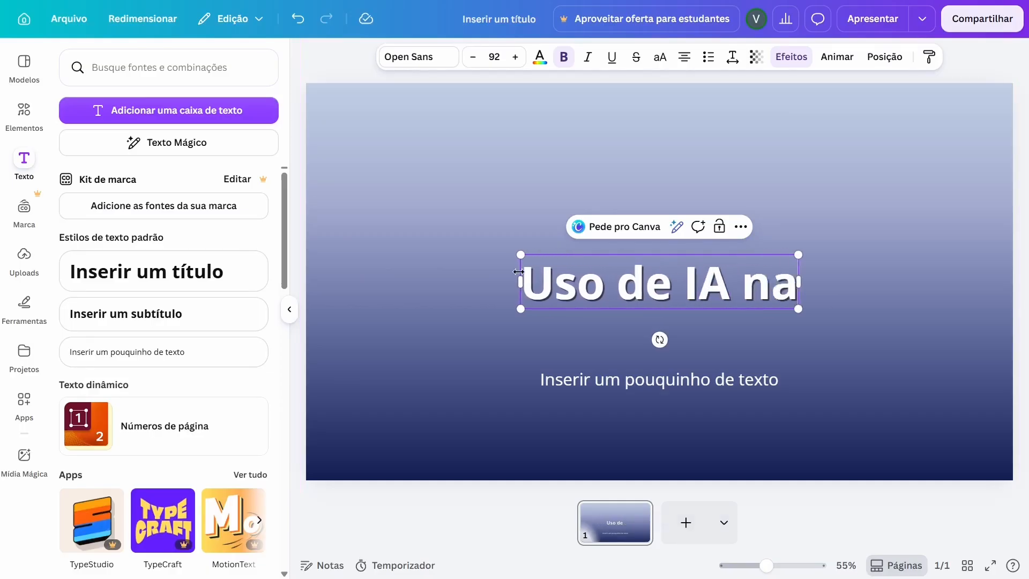
type(" educação")
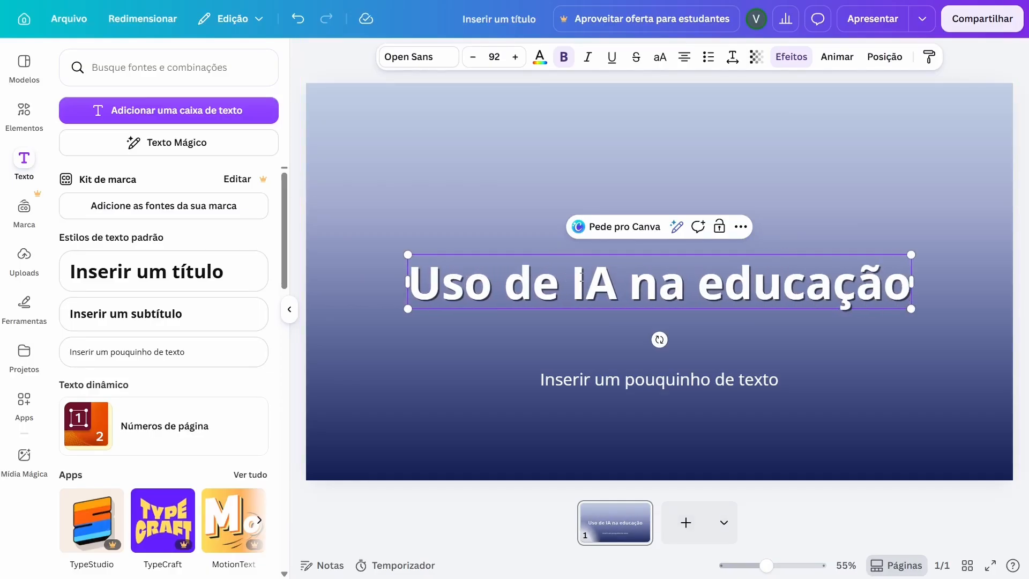
- Replace the body text placeholder with the presenter's full name and move it down near the slide's bottom edge
double_click(718, 387)
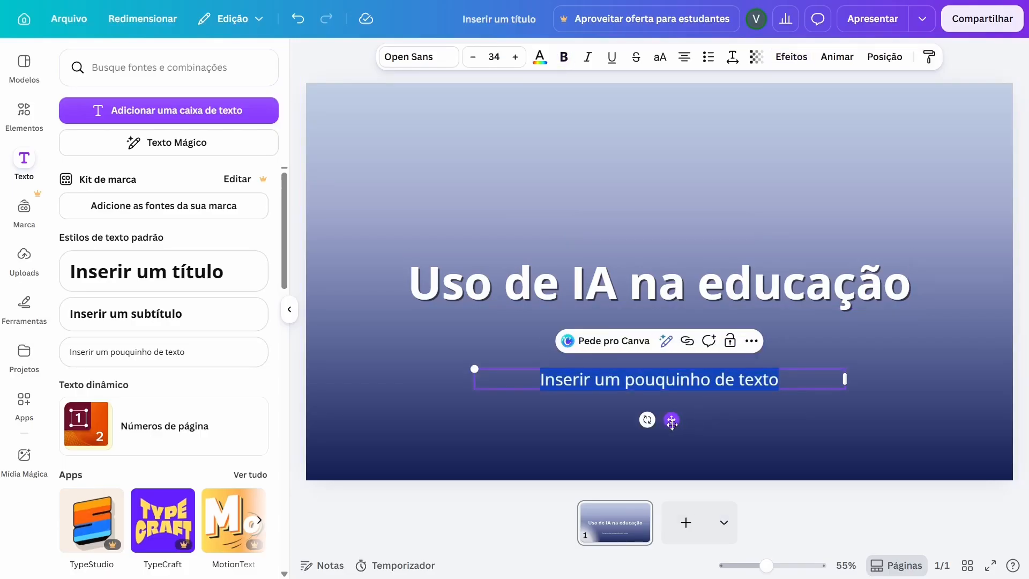
type("Vic")
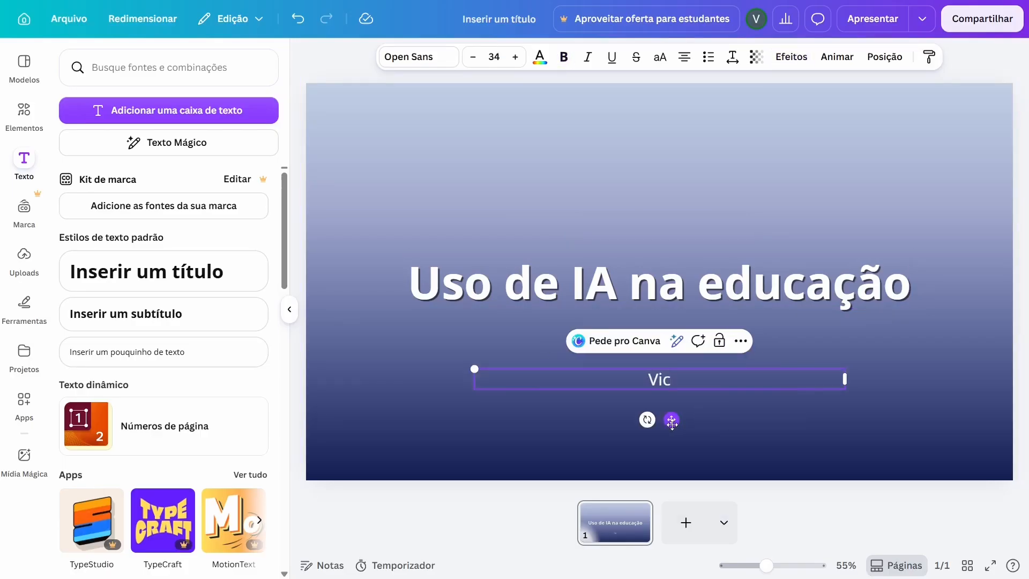
type("tor Sales")
left_click_drag(671, 422, 673, 473)
left_click(619, 188)
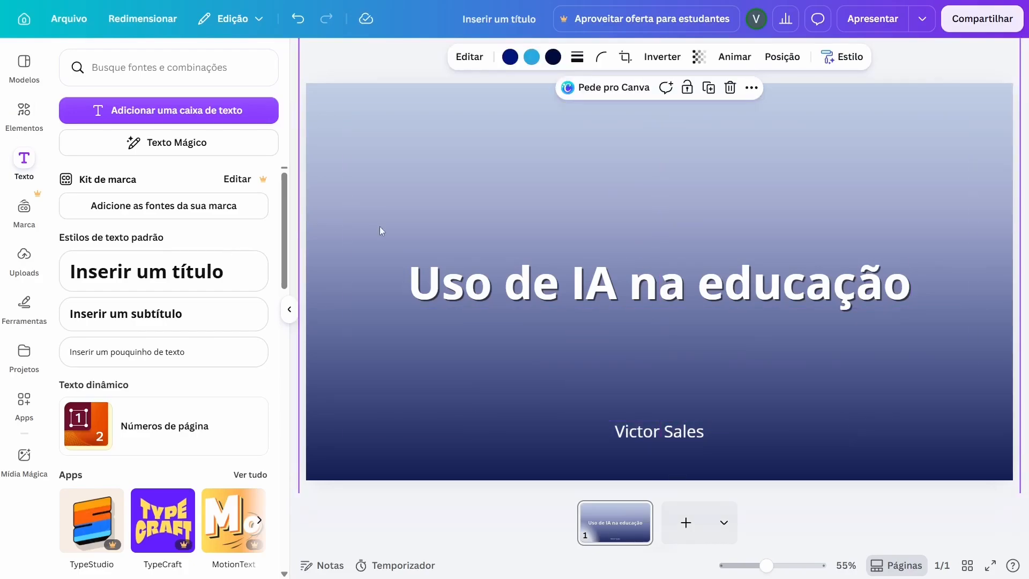
- Search the graphic elements for "elementos"
left_click(24, 122)
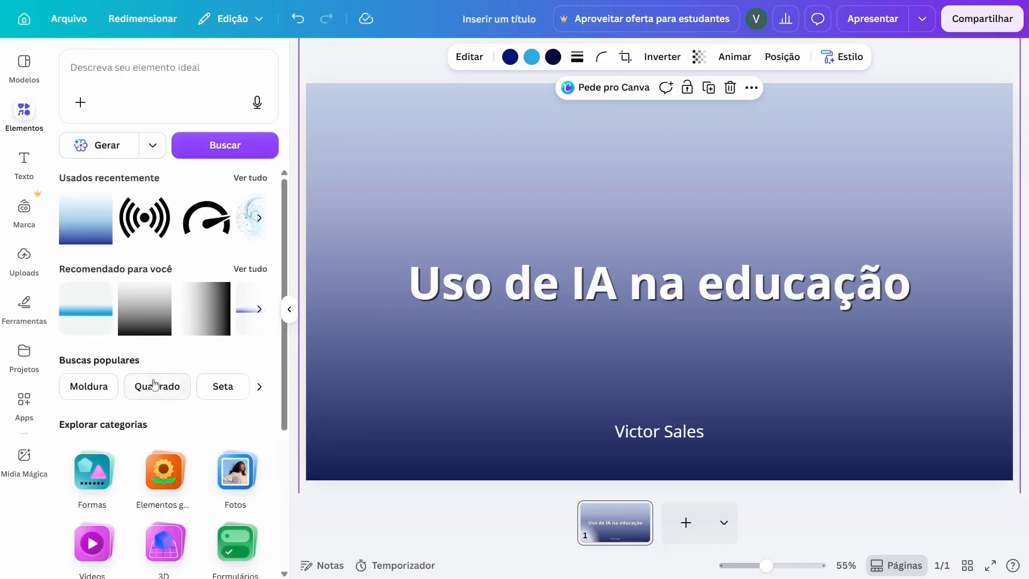
scroll(152, 426, "down", 2)
scroll(131, 358, "up", 3)
left_click(175, 476)
left_click(161, 111)
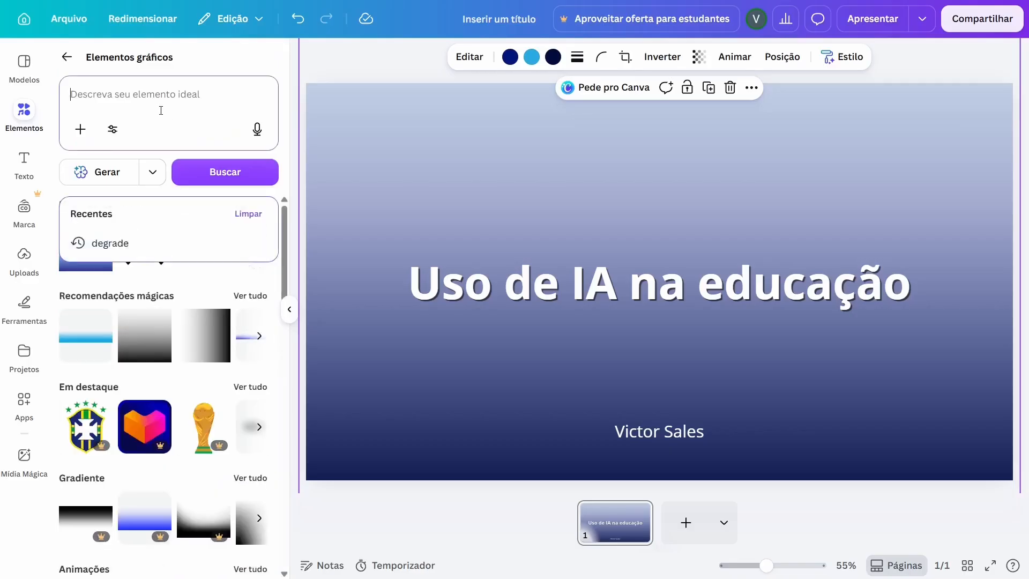
type("elementos")
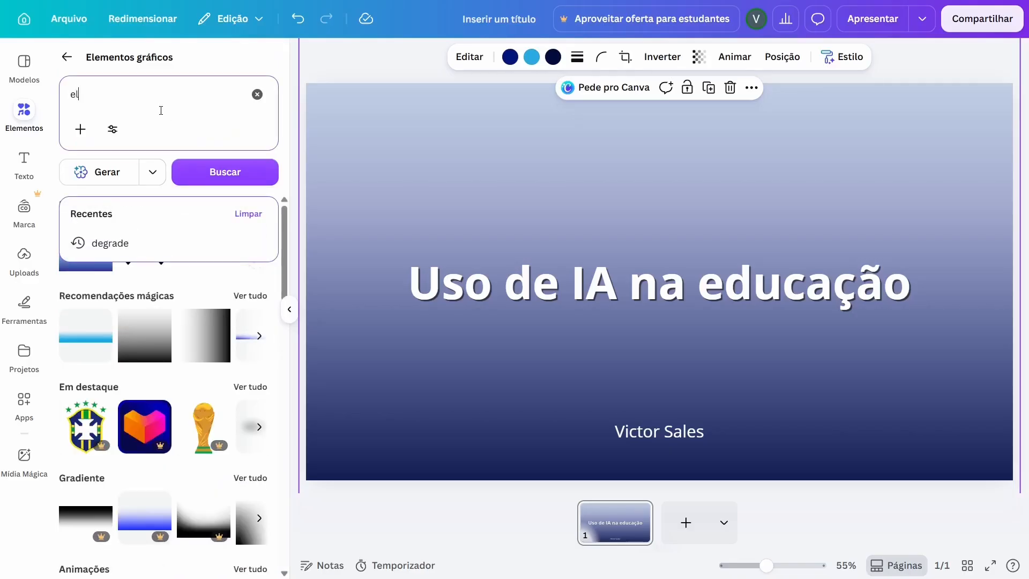
key("Return")
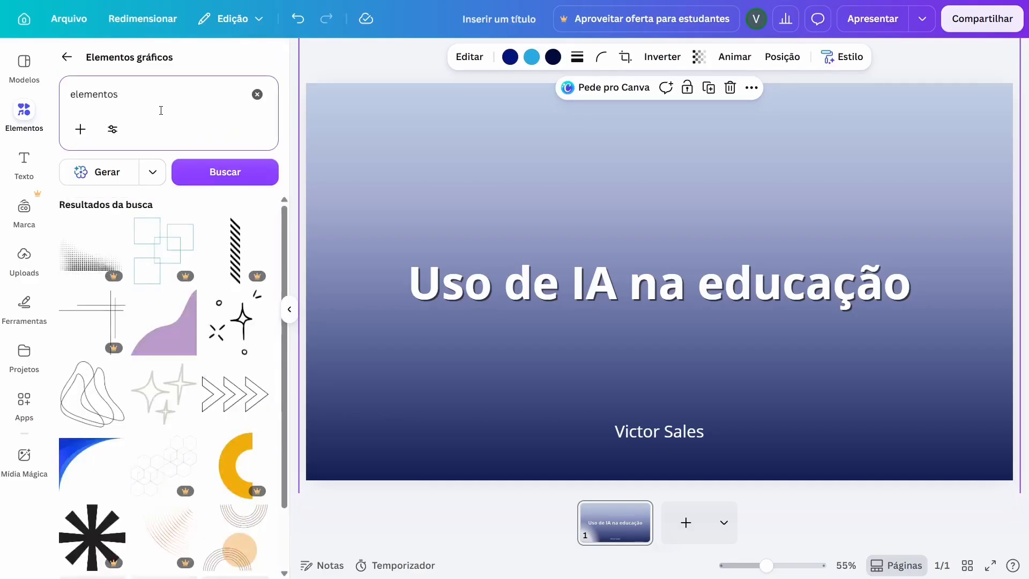
- Add the purple wavy corner shape to the slide and recolor it with the design's dark navy
scroll(186, 371, "down", 3)
scroll(172, 348, "up", 3)
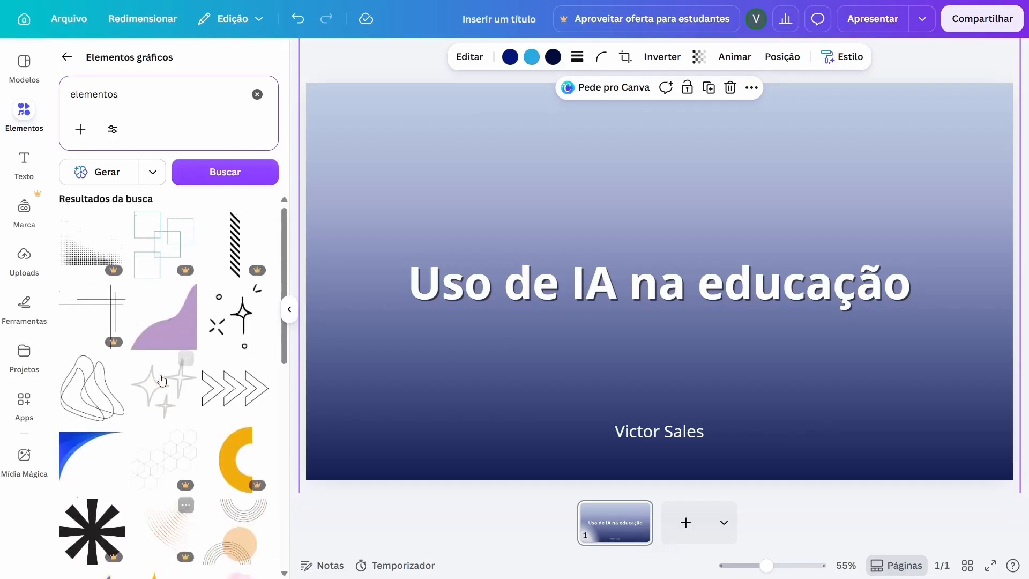
left_click(146, 343)
left_click_drag(671, 323, 844, 377)
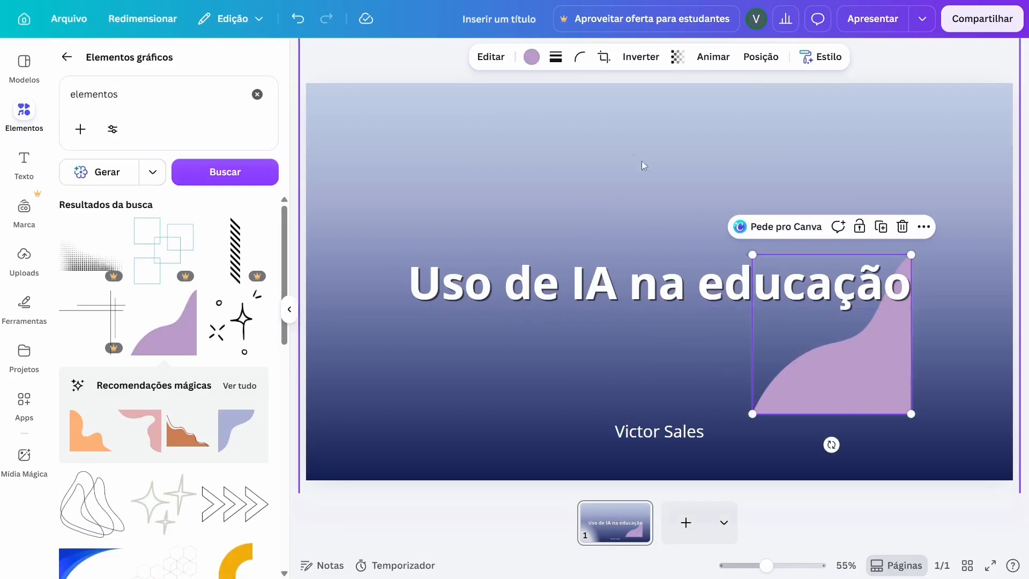
left_click(531, 56)
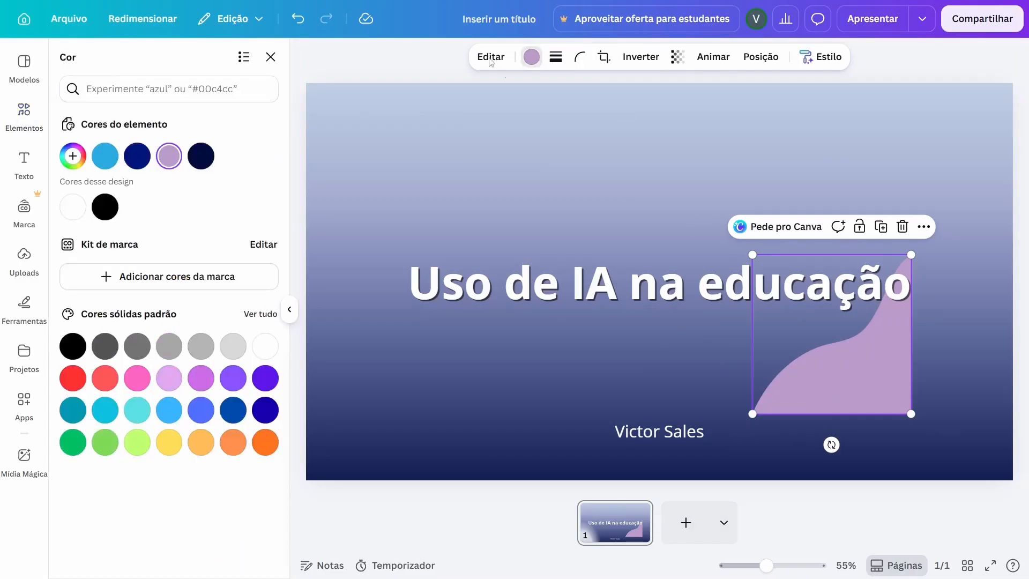
left_click(201, 156)
- Enlarge and rotate the navy shape, placing it as a wavy border along the slide's right edge
left_click_drag(911, 255, 1028, 74)
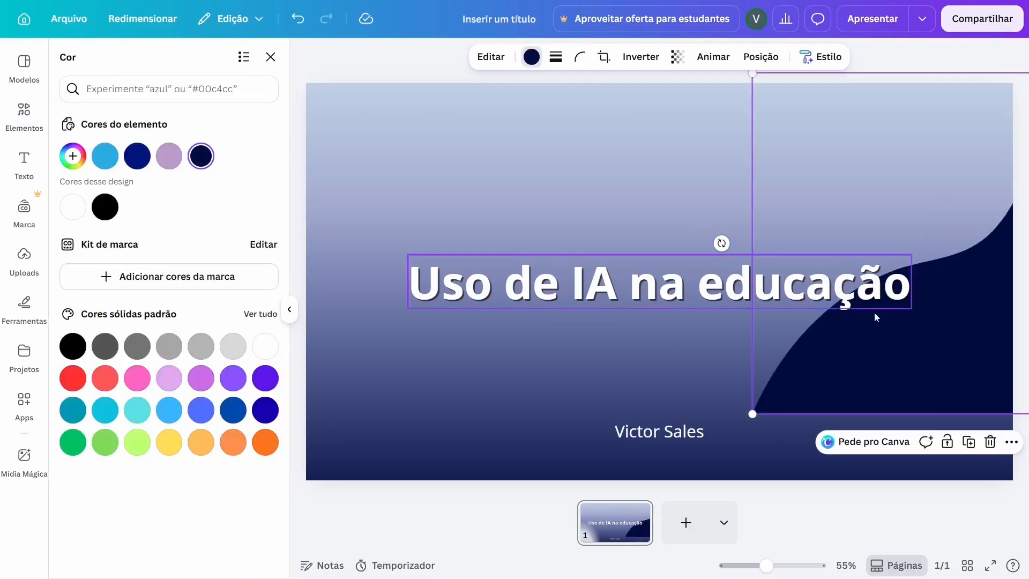
left_click_drag(826, 345, 595, 354)
left_click_drag(896, 239, 825, 102)
left_click_drag(728, 307, 982, 359)
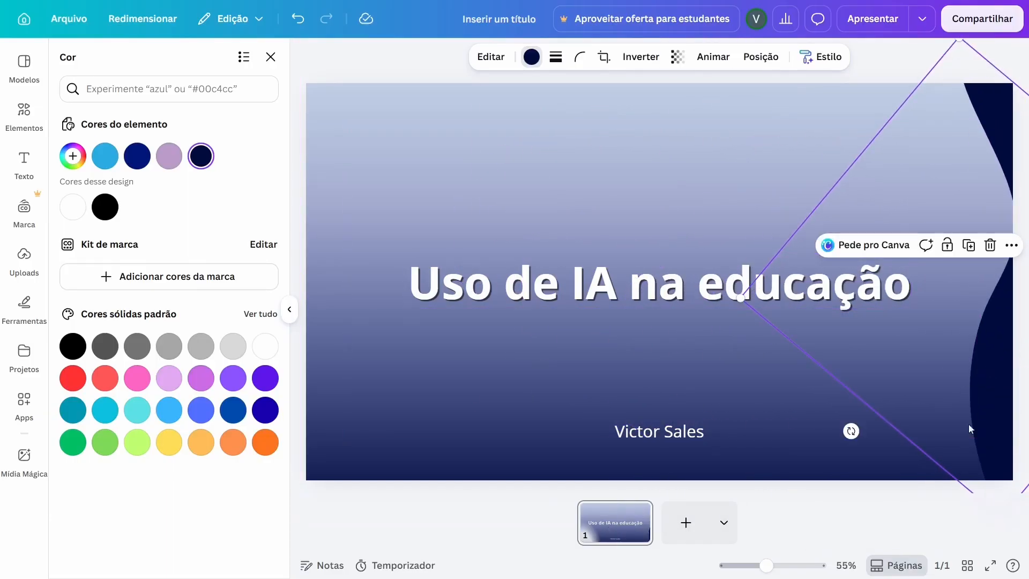
left_click_drag(740, 298, 702, 338)
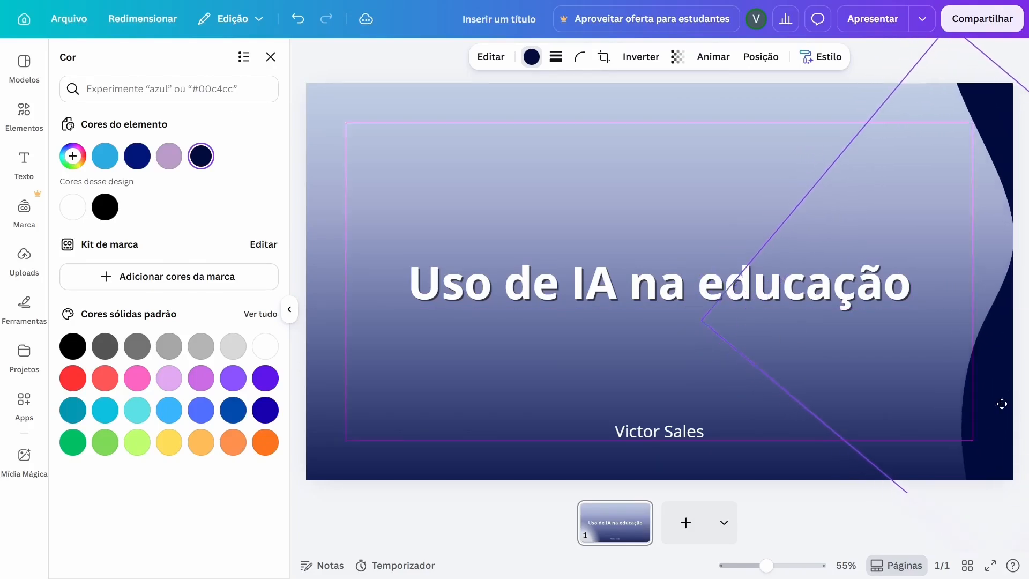
- Search the elements for "inteligencia artificial" and limit the results to graphic elements
left_click(24, 110)
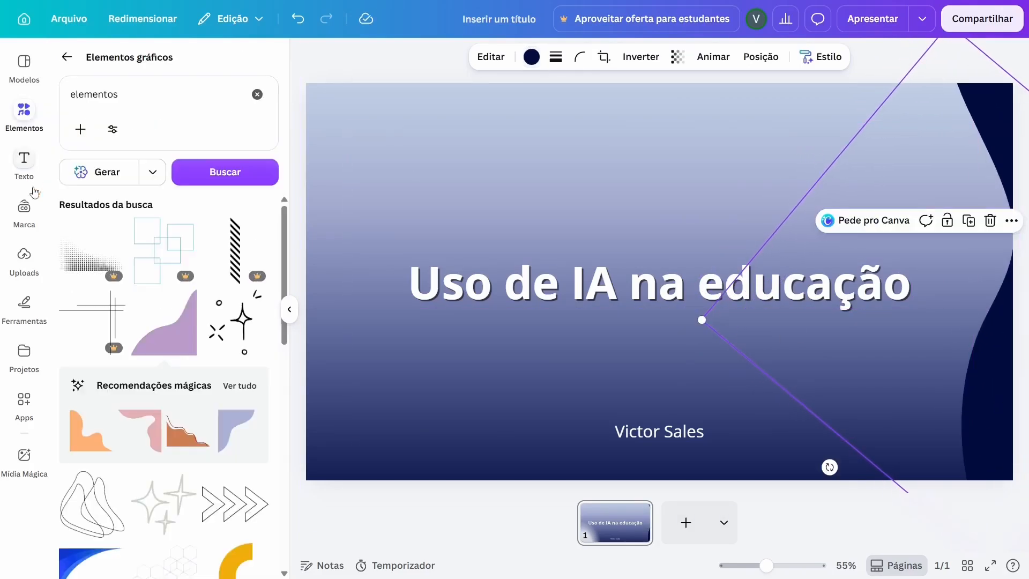
left_click(20, 119)
left_click(24, 112)
left_click(66, 57)
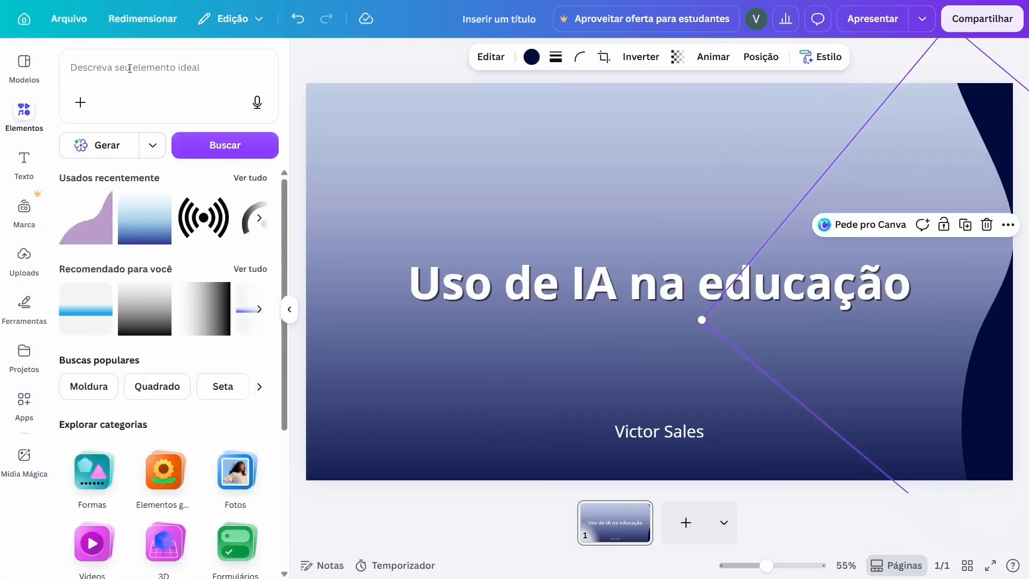
left_click(129, 68)
type("inteli")
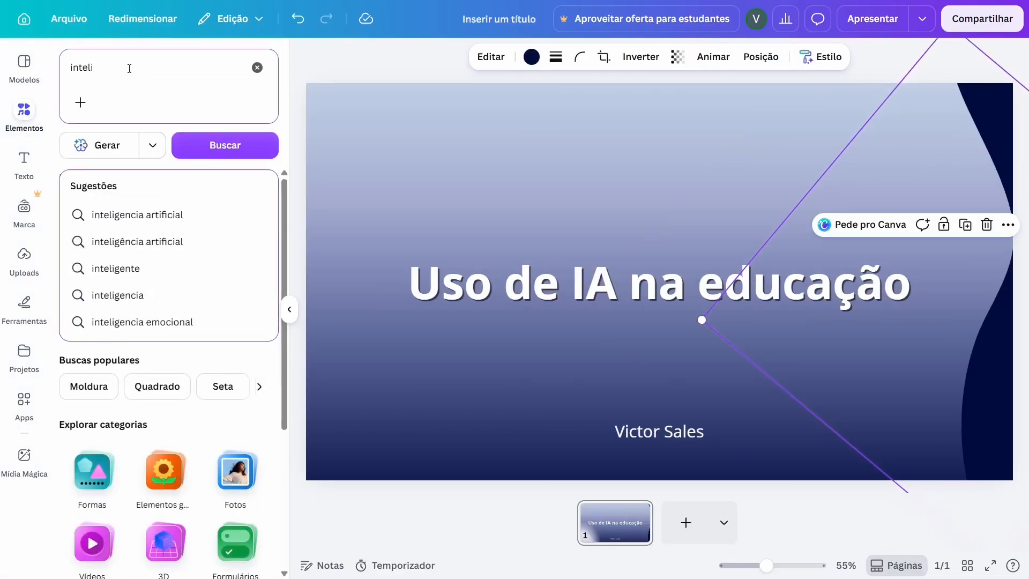
left_click(134, 215)
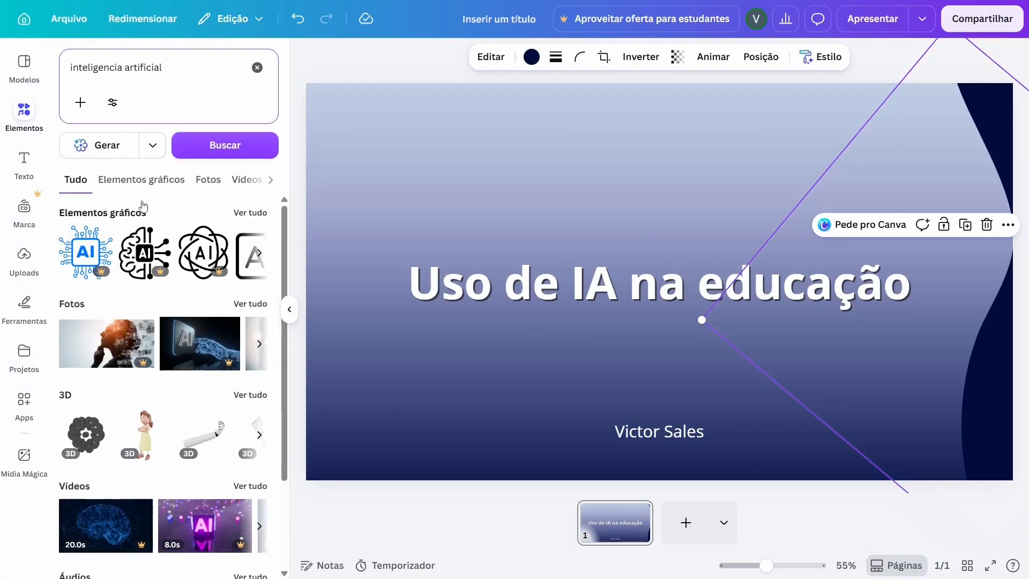
left_click(138, 188)
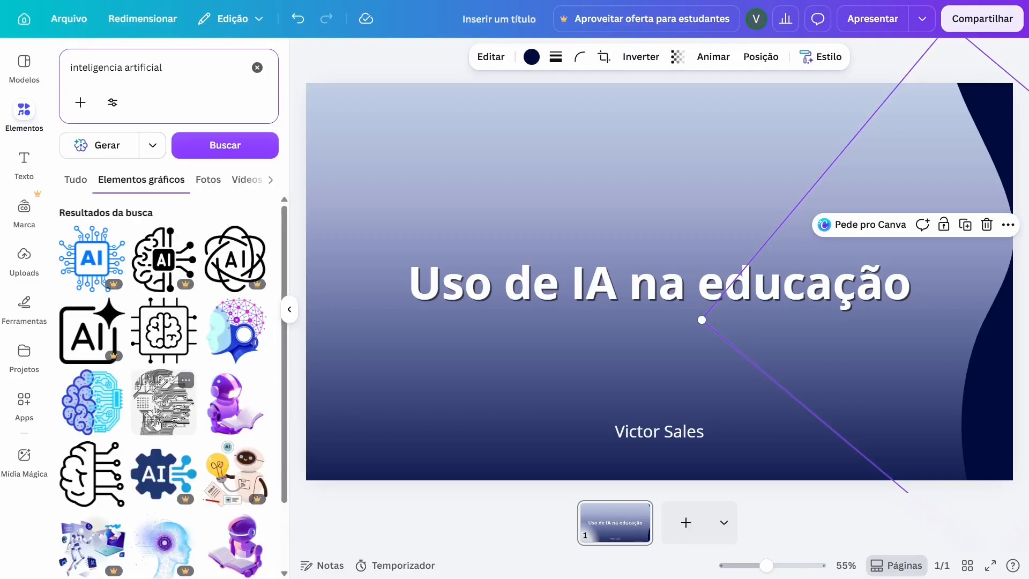
- Insert the blue robot head graphic with the pink network brain, flip it horizontally and place it at the slide's left edge
left_click(240, 343)
left_click_drag(660, 282, 502, 217)
left_click(684, 59)
left_click(632, 90)
left_click_drag(413, 168, 401, 245)
- Recolor the head graphic's pink parts dark navy and its purple parts blue #2146db
left_click(574, 58)
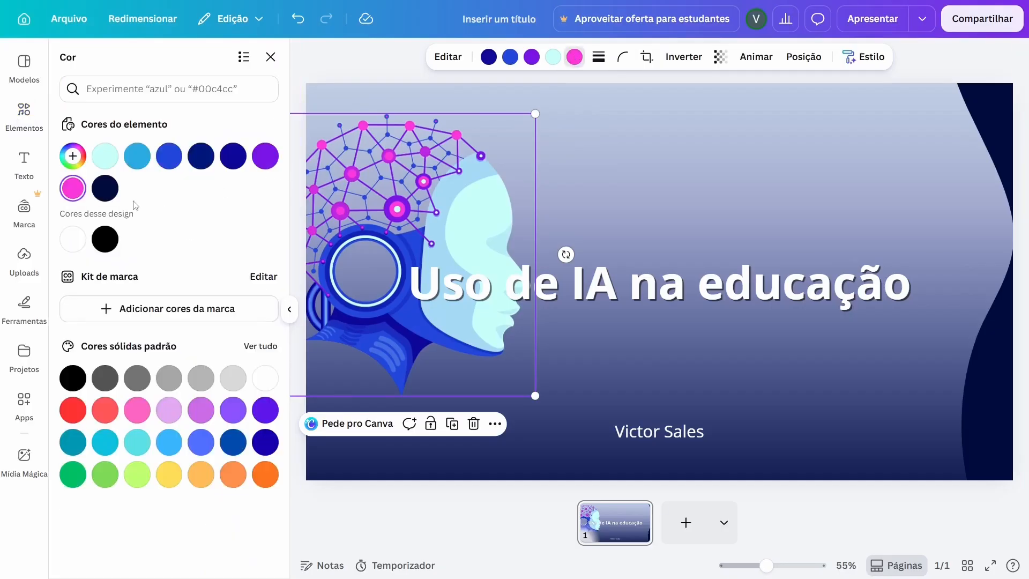
left_click(114, 192)
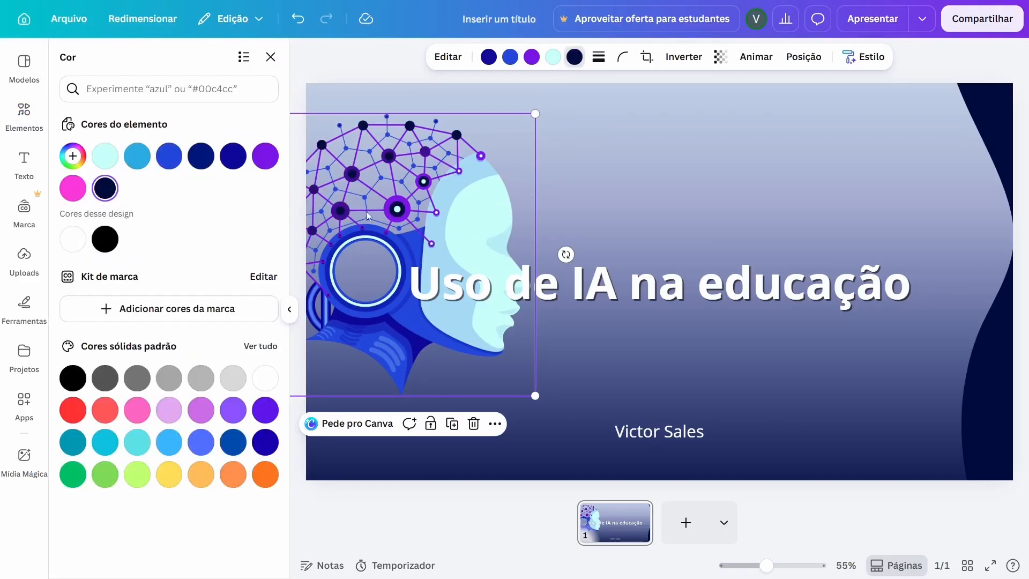
left_click(537, 61)
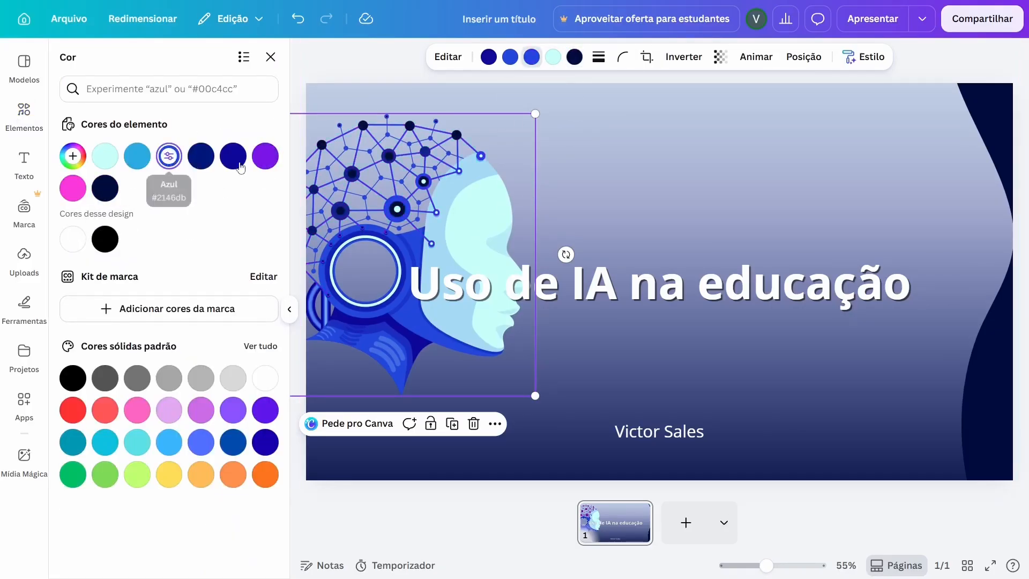
left_click(169, 156)
- Enlarge the head graphic to span the slide's height at the left edge and make it semi-transparent
left_click_drag(535, 395, 714, 531)
left_click_drag(477, 422, 295, 349)
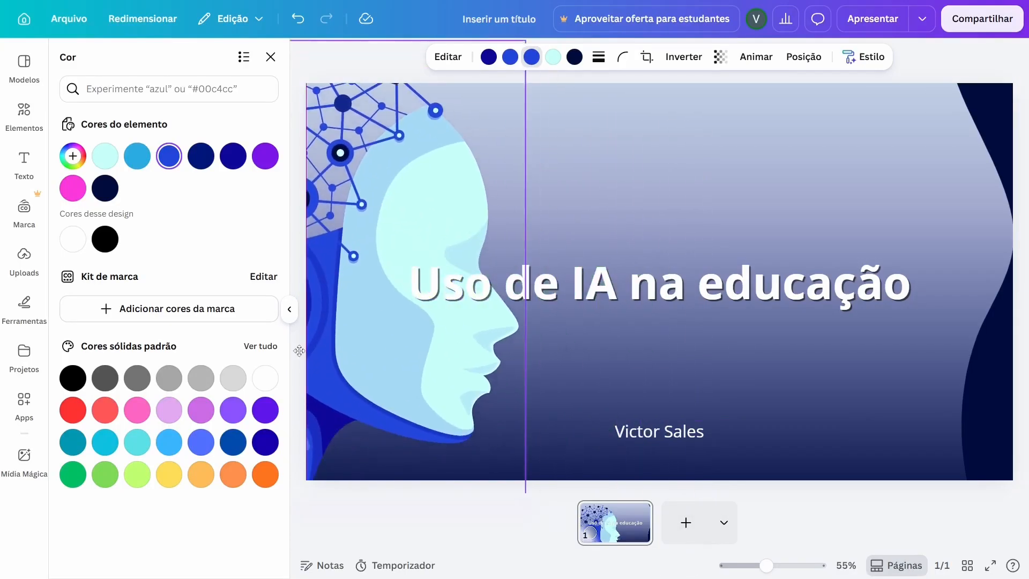
left_click(721, 57)
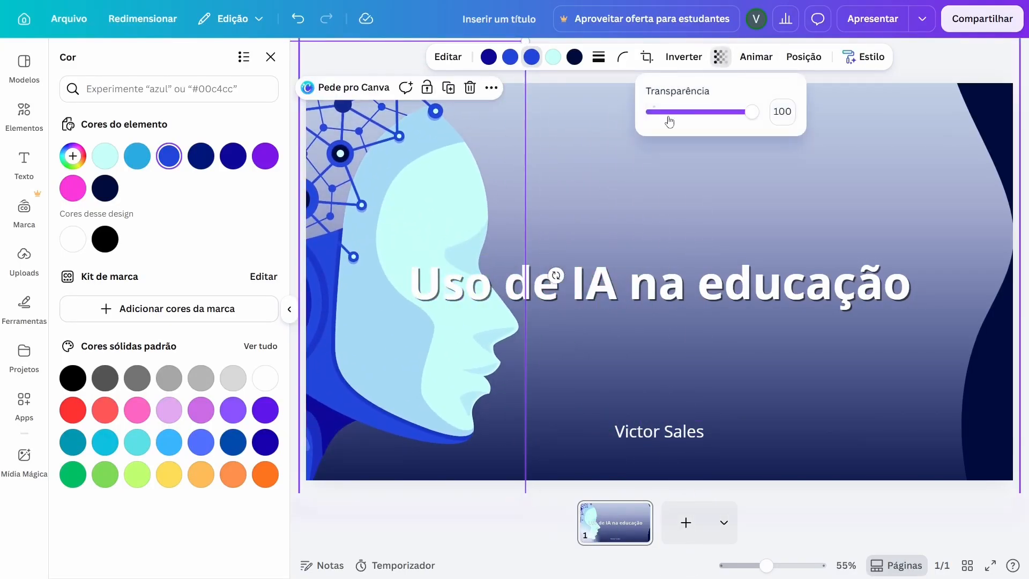
left_click_drag(748, 111, 670, 118)
left_click_drag(453, 178, 391, 209)
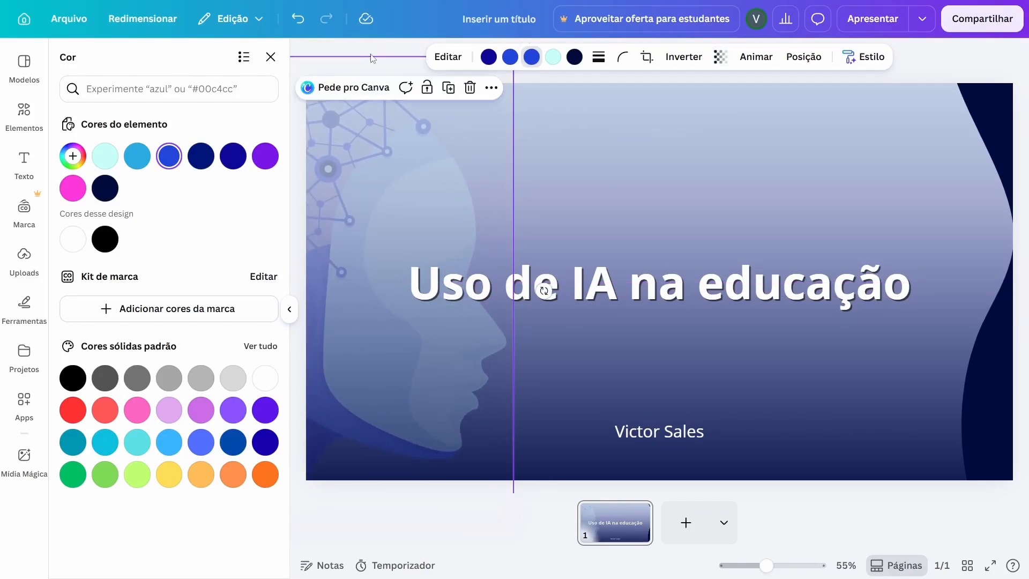
left_click(270, 57)
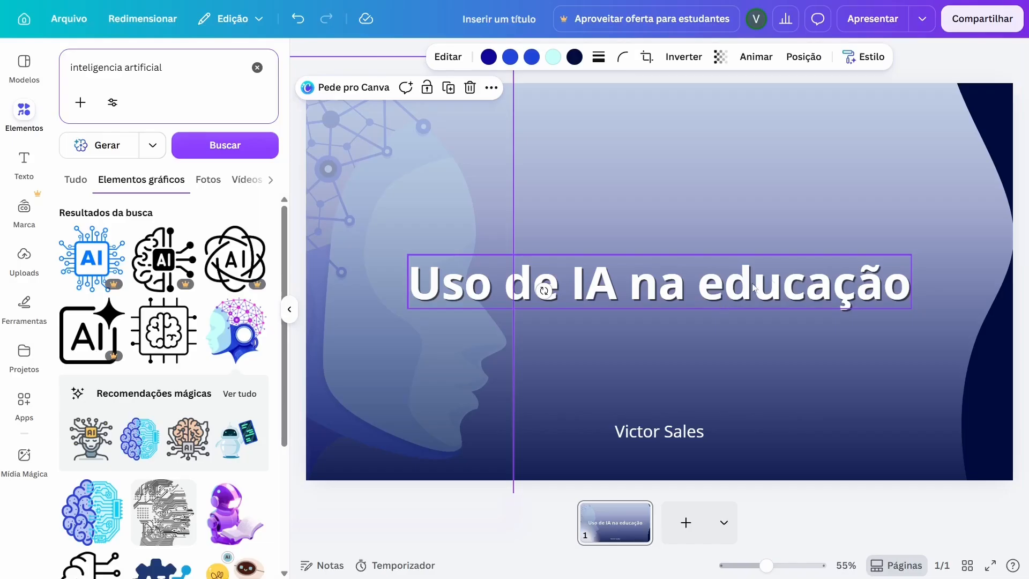
- Search the graphic elements for "livro" and browse the book illustrations
left_click_drag(169, 69, 60, 75)
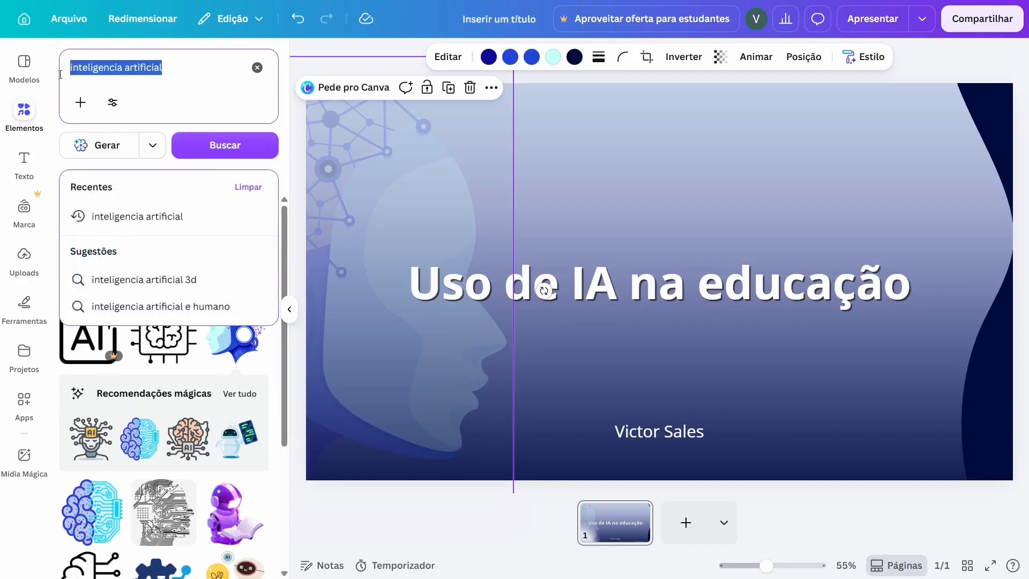
type("livro")
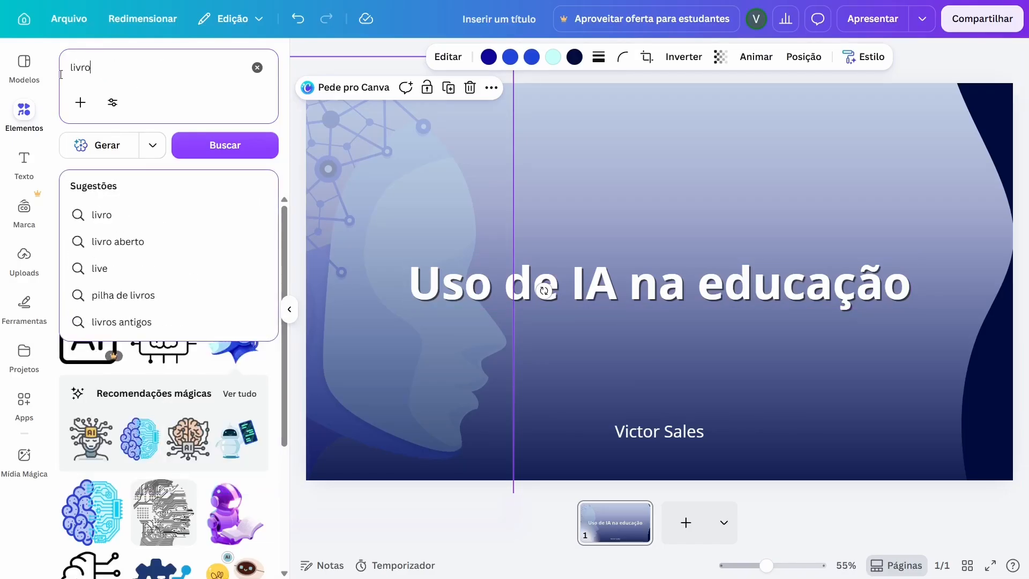
left_click(181, 157)
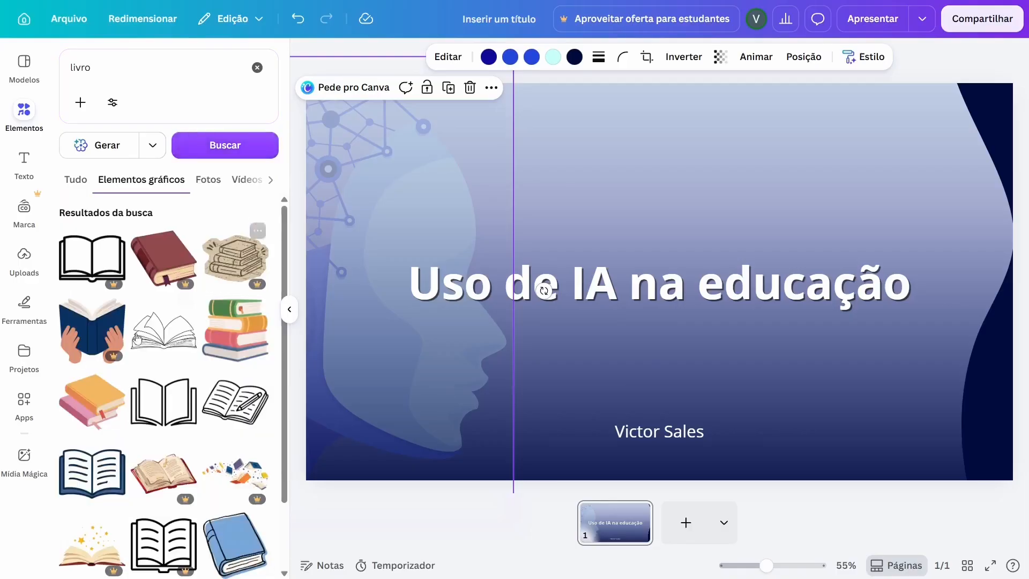
scroll(180, 301, "down", 2)
scroll(203, 343, "down", 2)
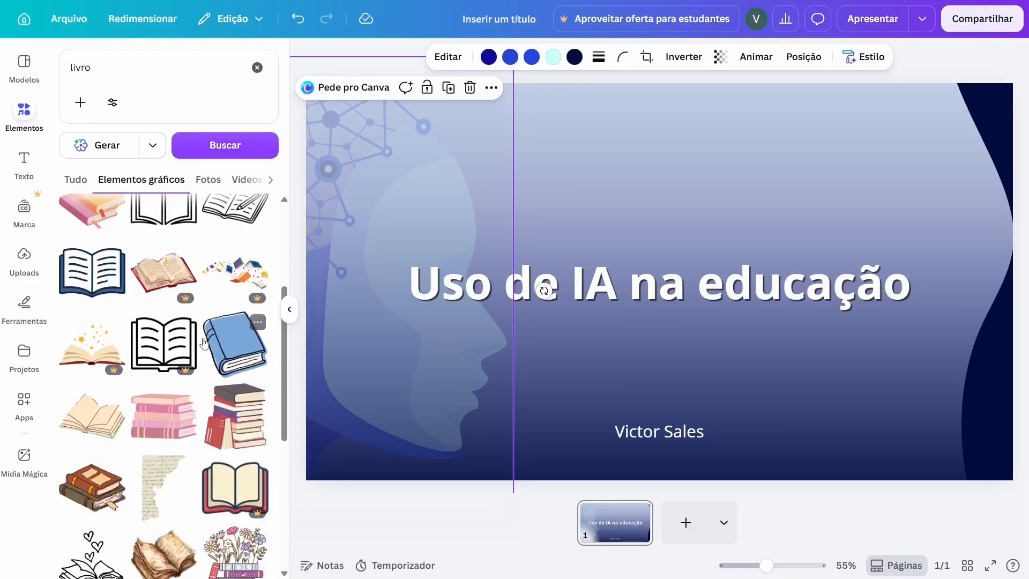
scroll(162, 389, "up", 4)
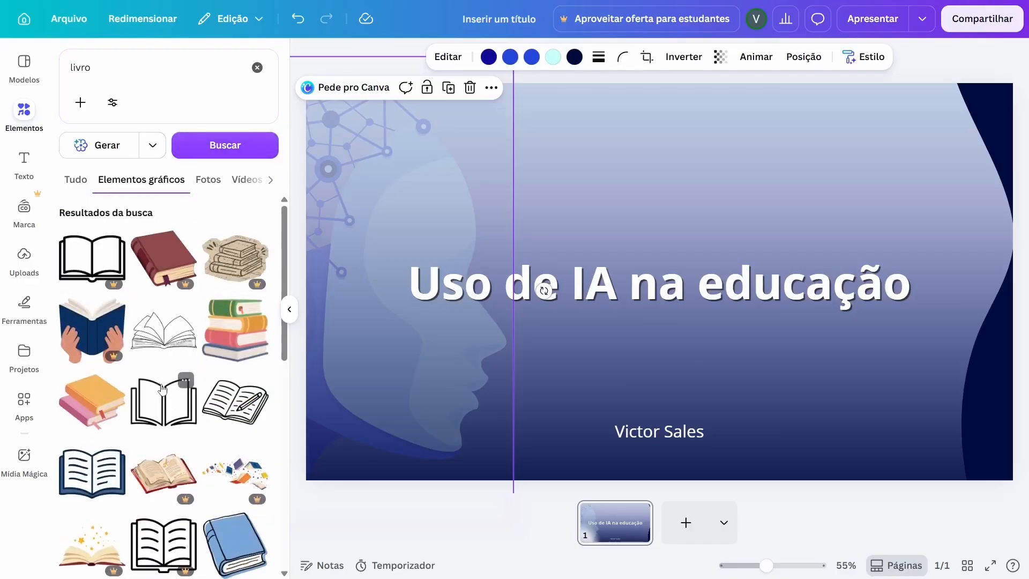
- Insert the black open-book outline, tilt it slightly counterclockwise, enlarge it and place it over the slide's lower-right corner
left_click(161, 406)
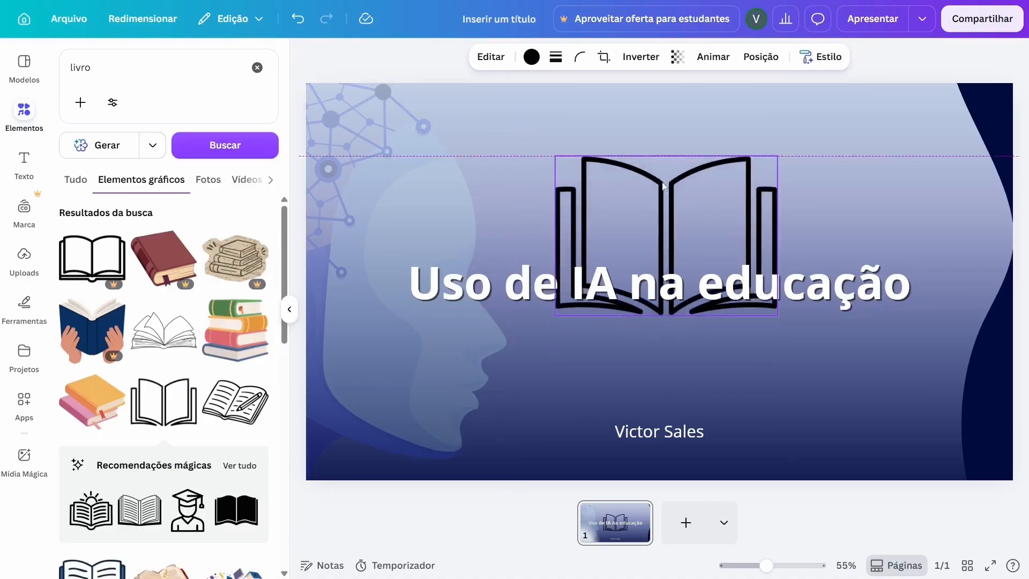
left_click_drag(664, 346, 690, 343)
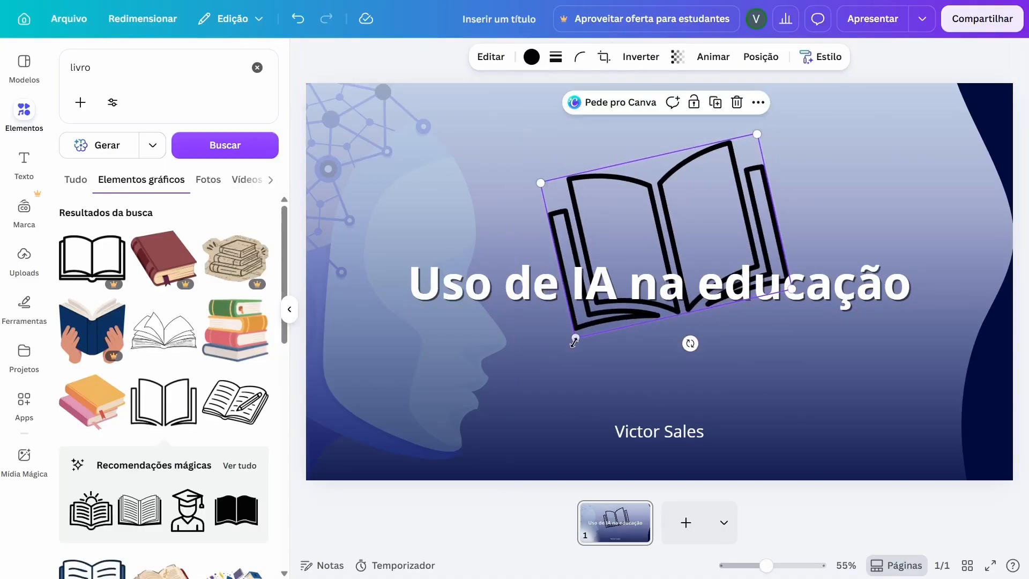
left_click_drag(574, 342, 470, 460)
left_click_drag(682, 356, 918, 417)
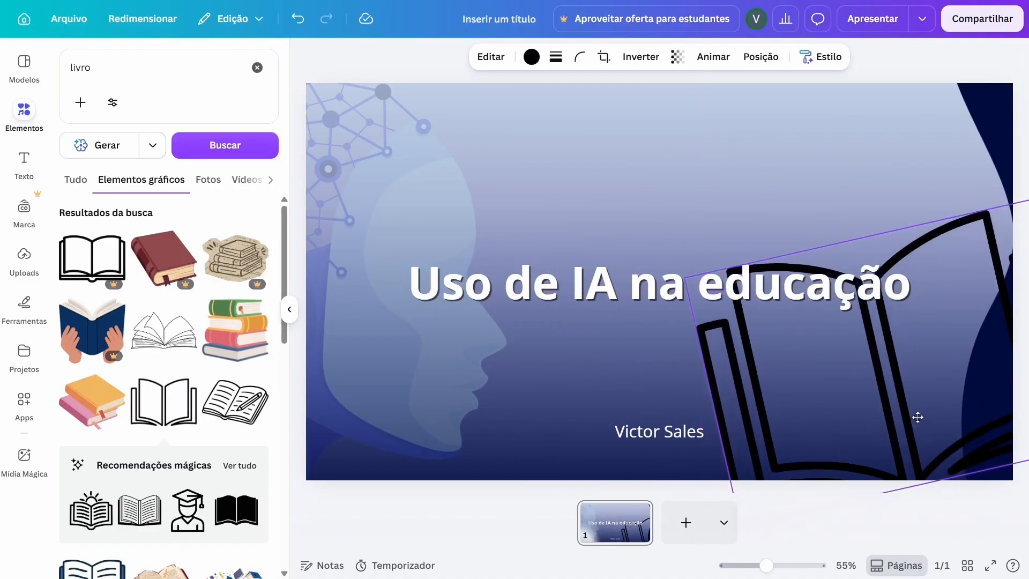
- Make the book outline mostly transparent and shift it lower in the slide's lower-right corner
left_click(678, 57)
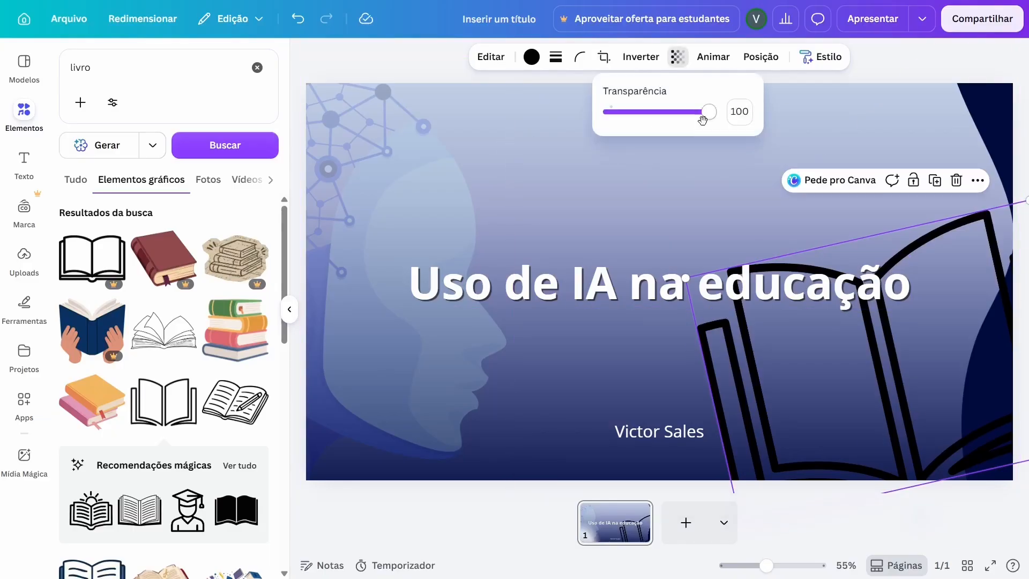
left_click_drag(703, 119, 636, 126)
left_click_drag(802, 360, 820, 425)
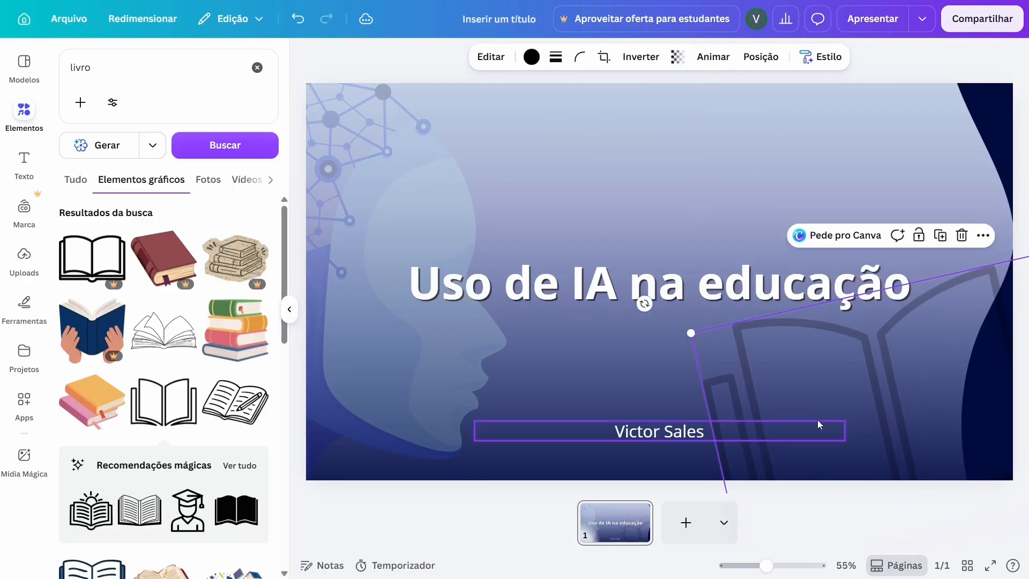
- Duplicate the cover slide and delete the head and book graphics from the copy
left_click(778, 79)
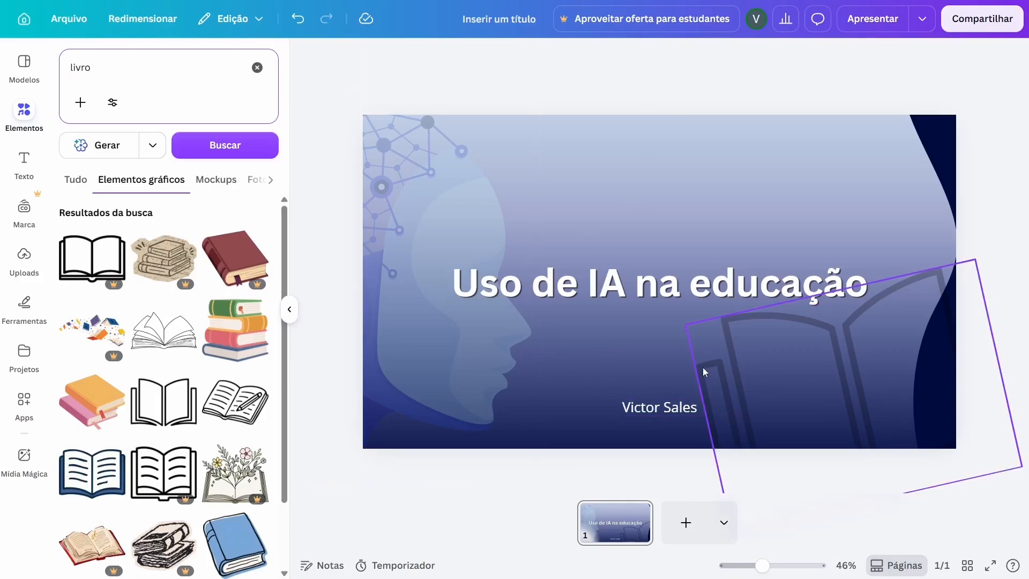
right_click(620, 525)
left_click(691, 245)
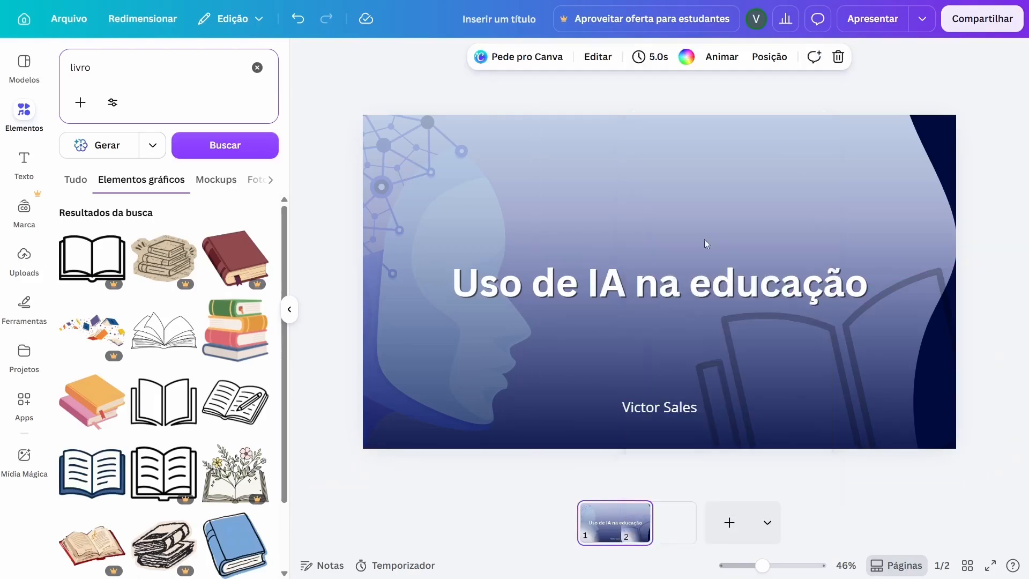
left_click(490, 403)
key("Delete")
left_click(780, 374)
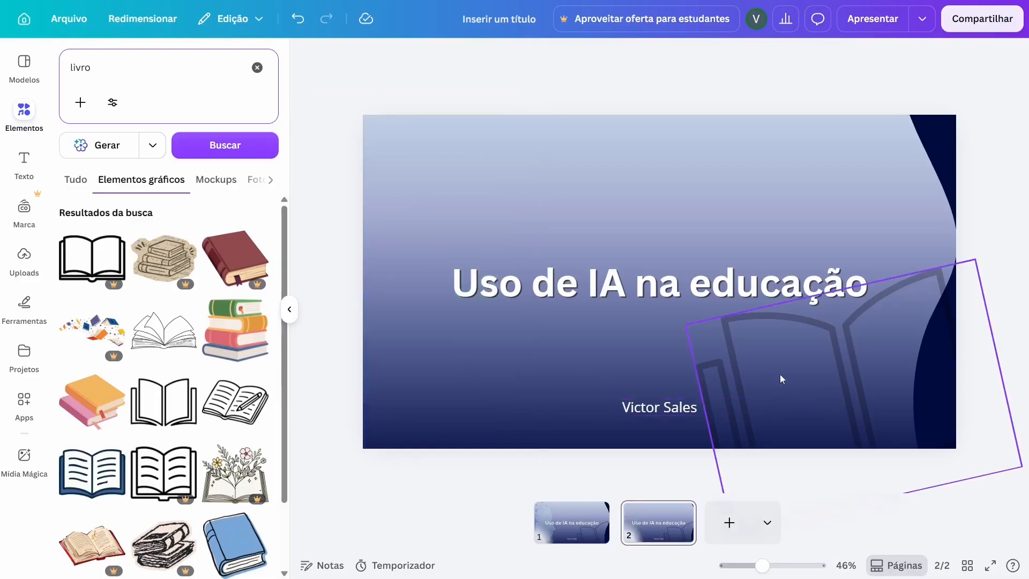
key("Delete")
- Move the second slide's title to the slide's upper-left area and change its text to "O que é IA?"
left_click(606, 296)
left_click_drag(606, 296, 551, 175)
double_click(550, 174)
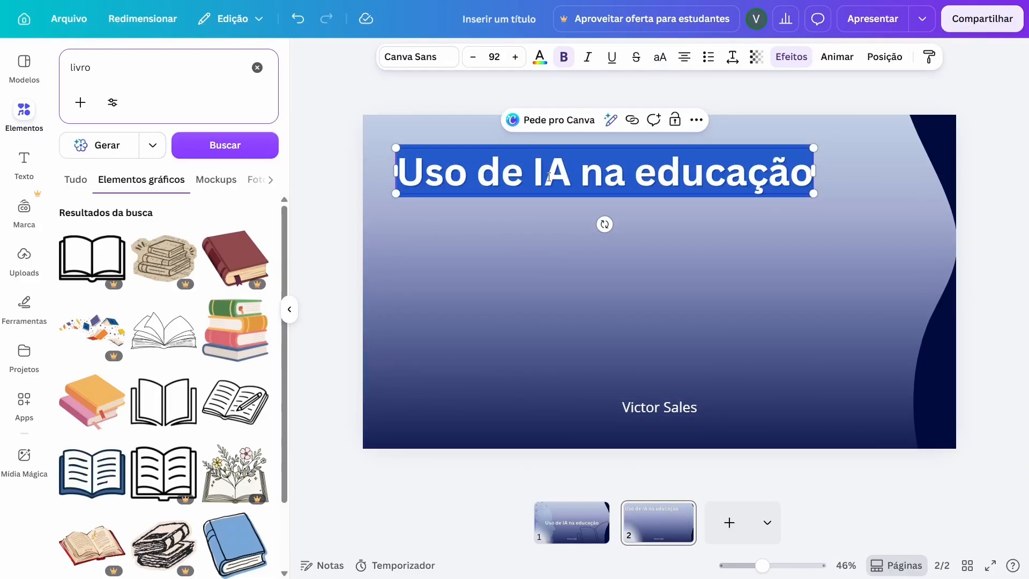
type("O que é i")
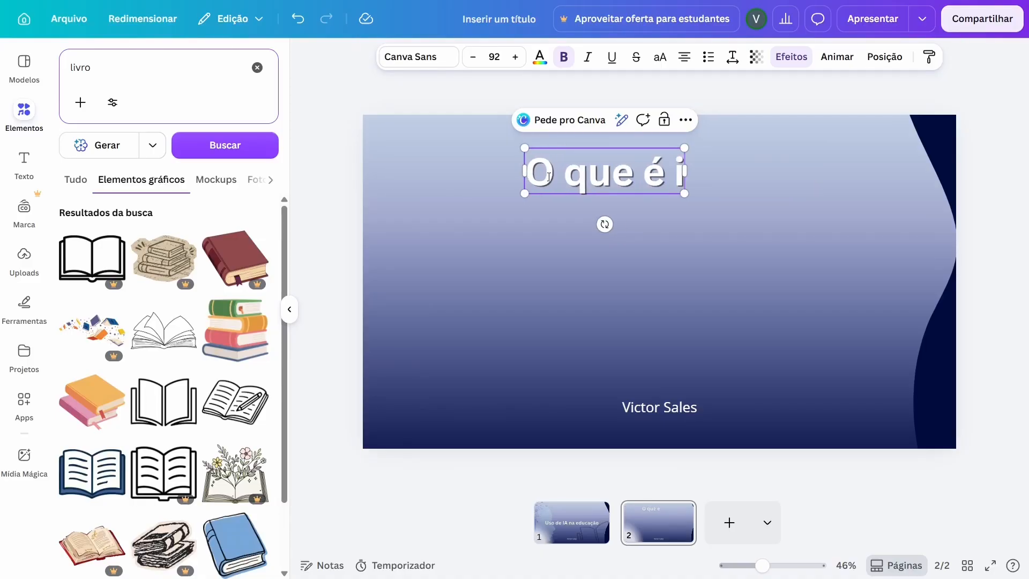
key("BackSpace")
type("IA?")
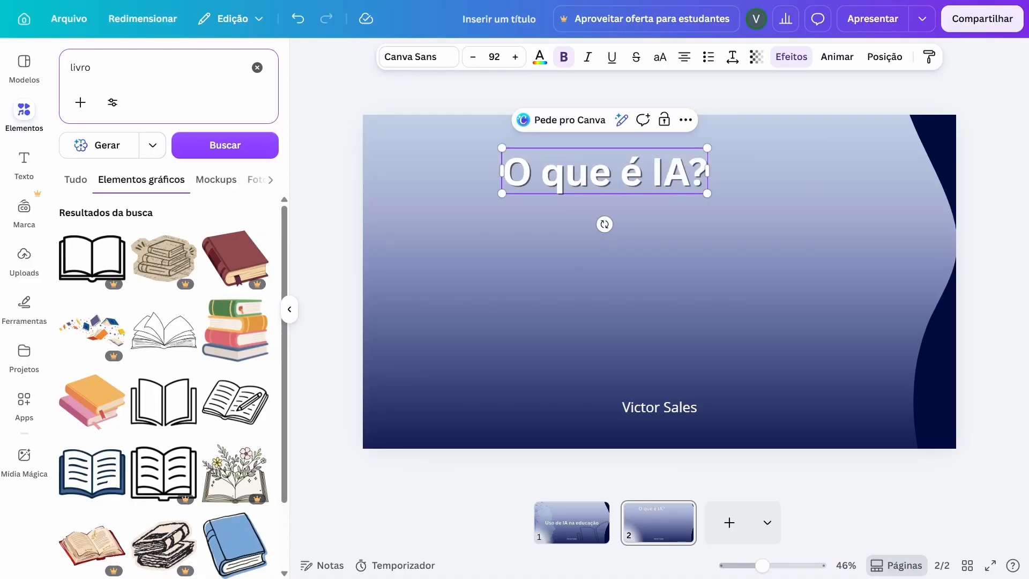
left_click(655, 285)
left_click_drag(630, 185, 524, 186)
- Color the word "IA" in the second slide's title with the light blue from the design's colors
double_click(558, 171)
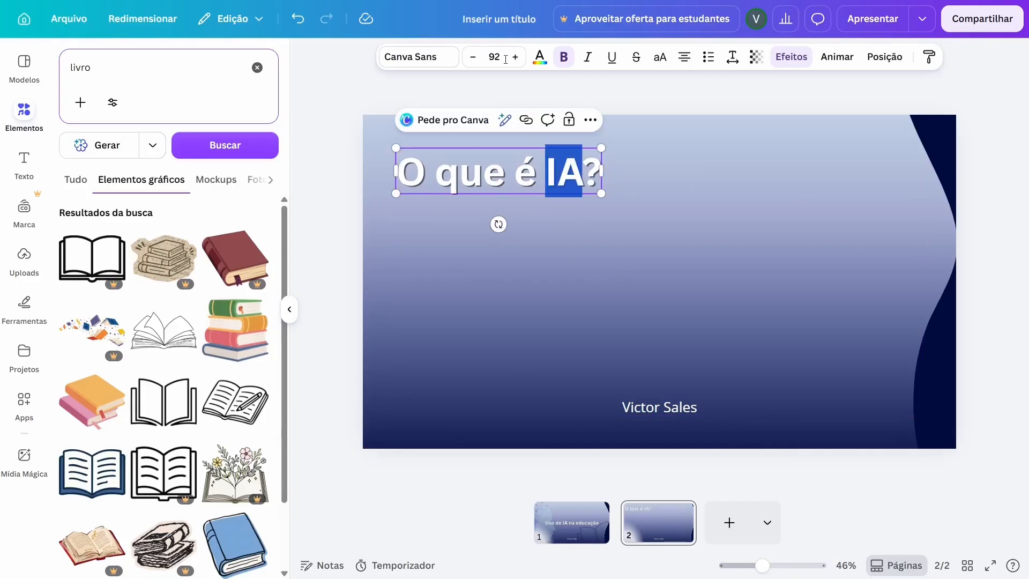
left_click(540, 56)
left_click(110, 205)
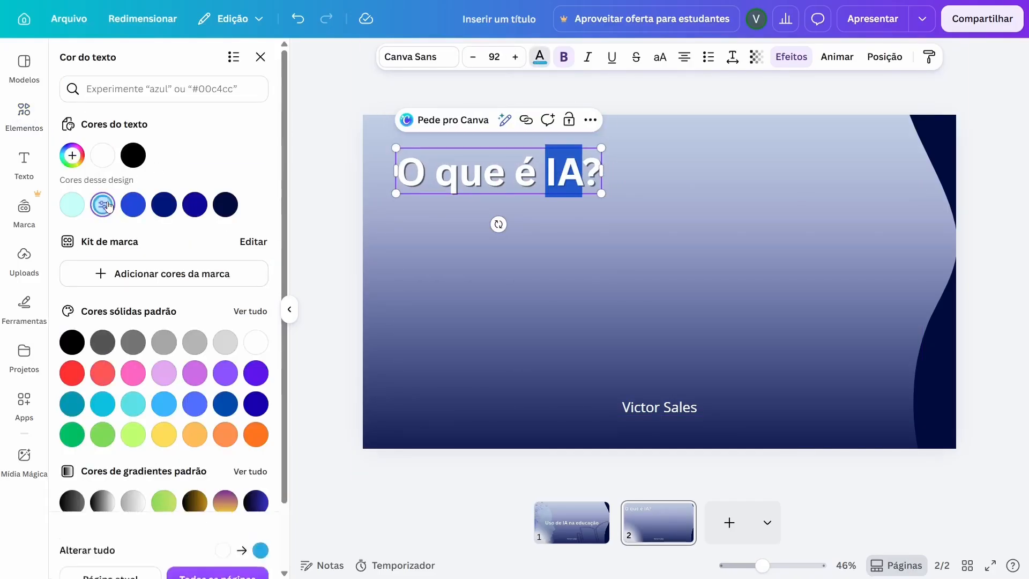
left_click(506, 338)
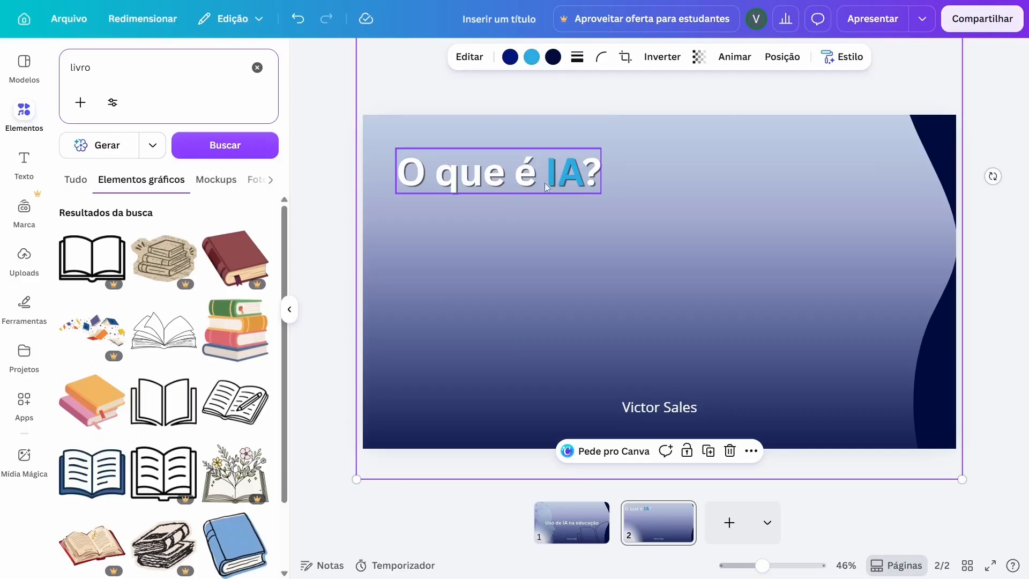
- Move the author name text box directly under the title, aligned with its left edge, and format it as a bulleted list
left_click(644, 407)
left_click_drag(644, 407, 537, 218)
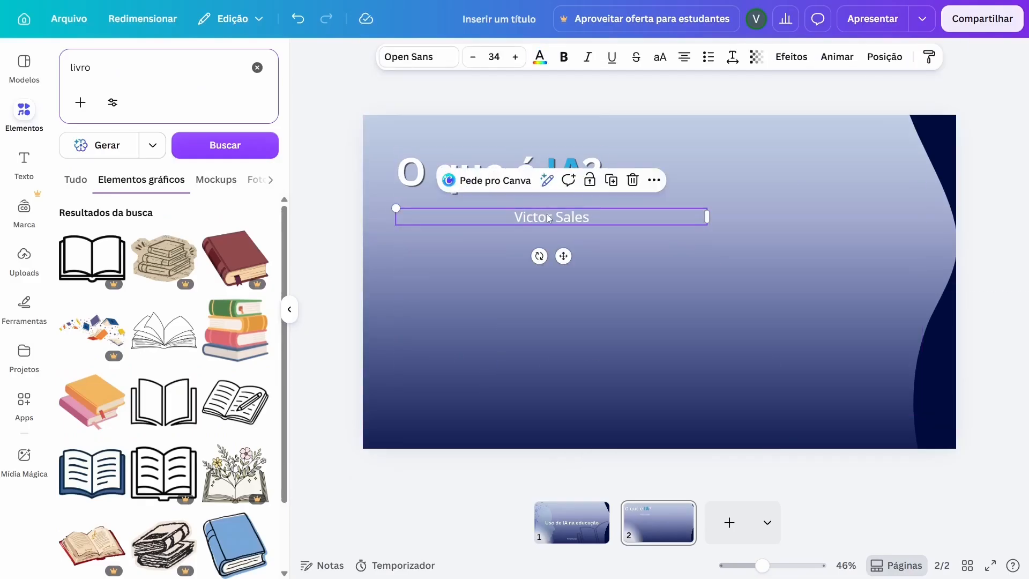
double_click(548, 217)
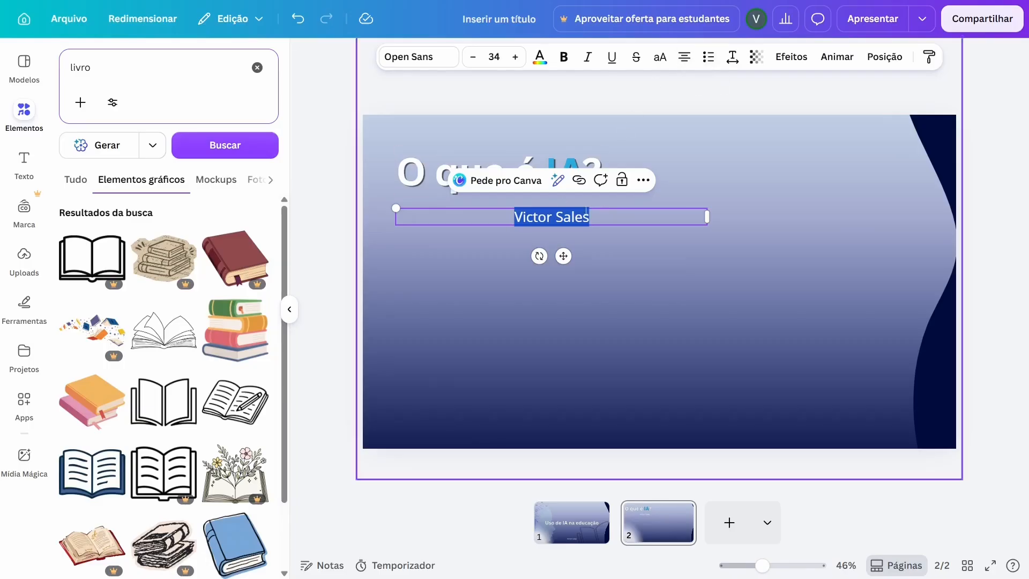
left_click(708, 55)
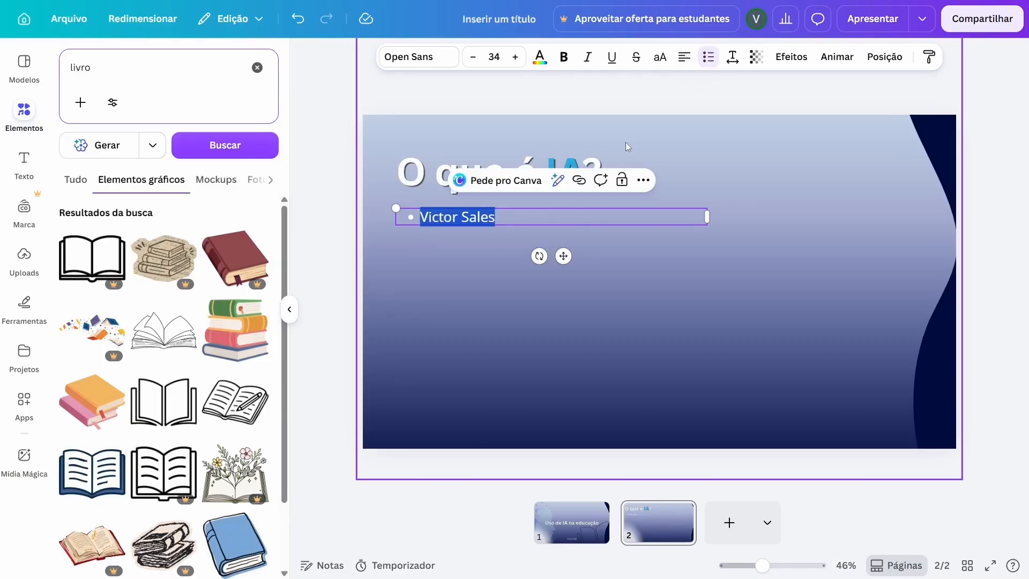
- Replace the author name with the bullets "Reconhecer padrões", "Análise de dados", "Automação de tarefas" and "Gestão de conteúdo"
type("Reco")
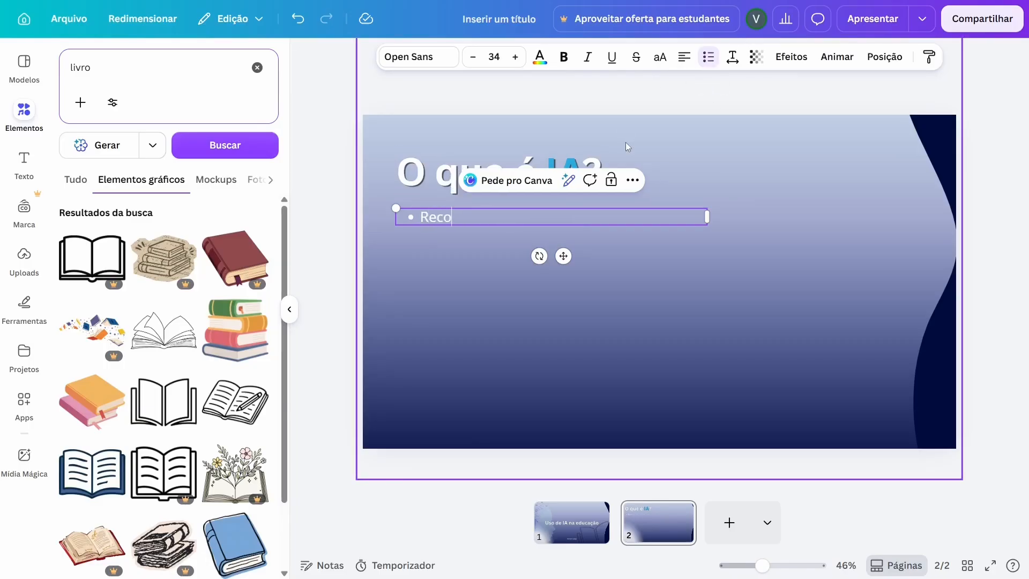
type("nhecer padrões")
key("Return")
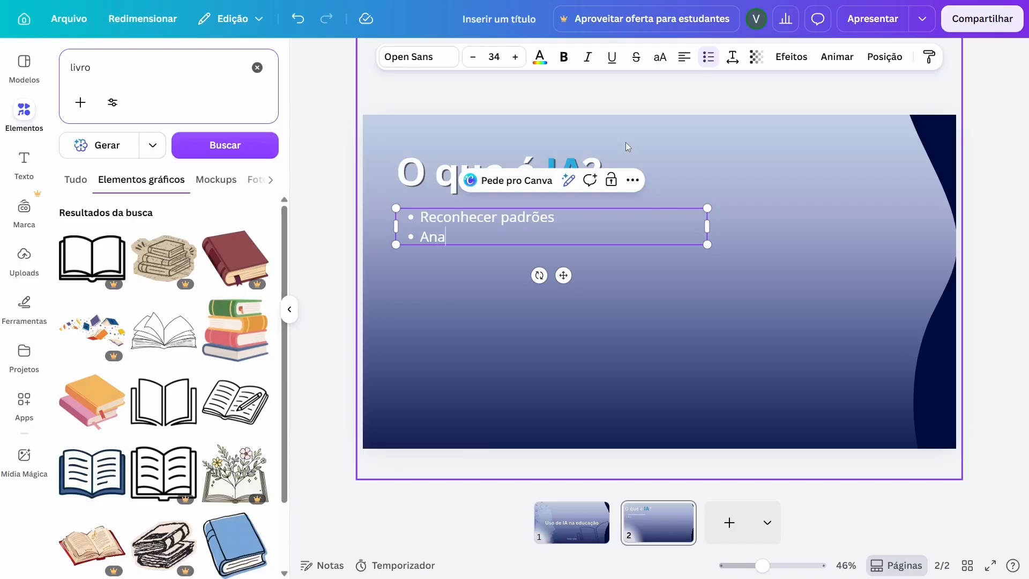
type("Análise de dados")
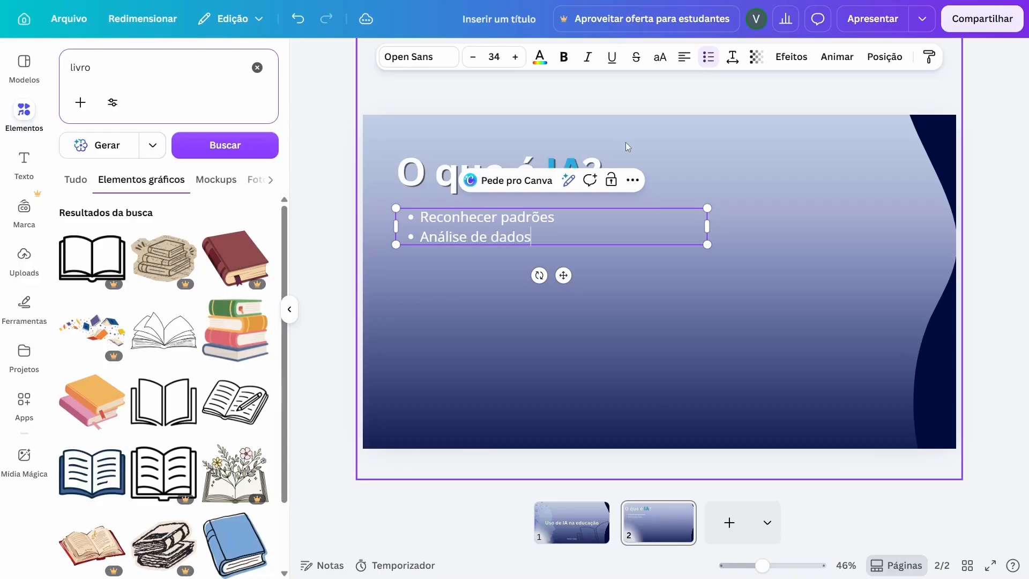
key("Return")
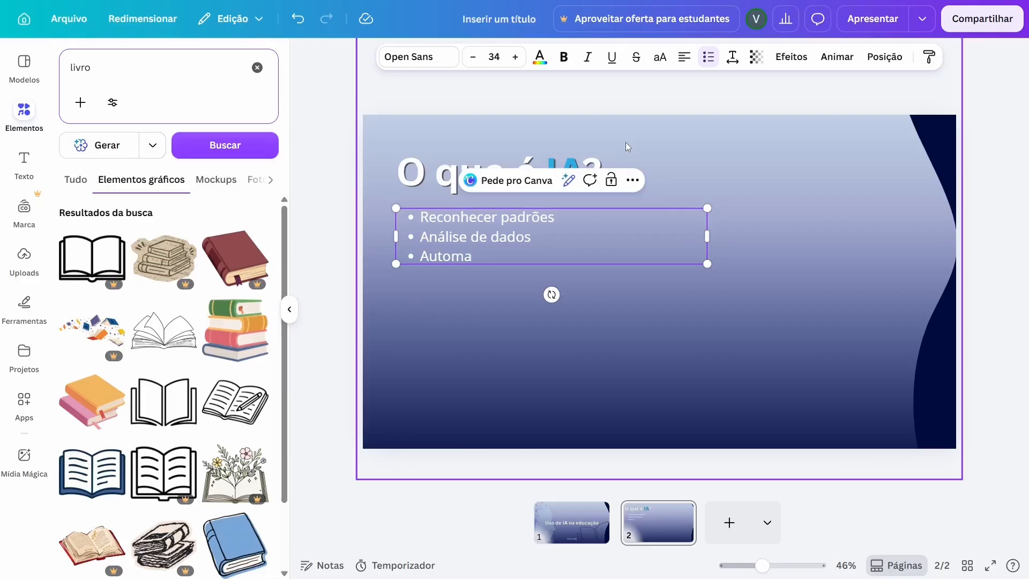
type("Automação de tarefas")
key("Return")
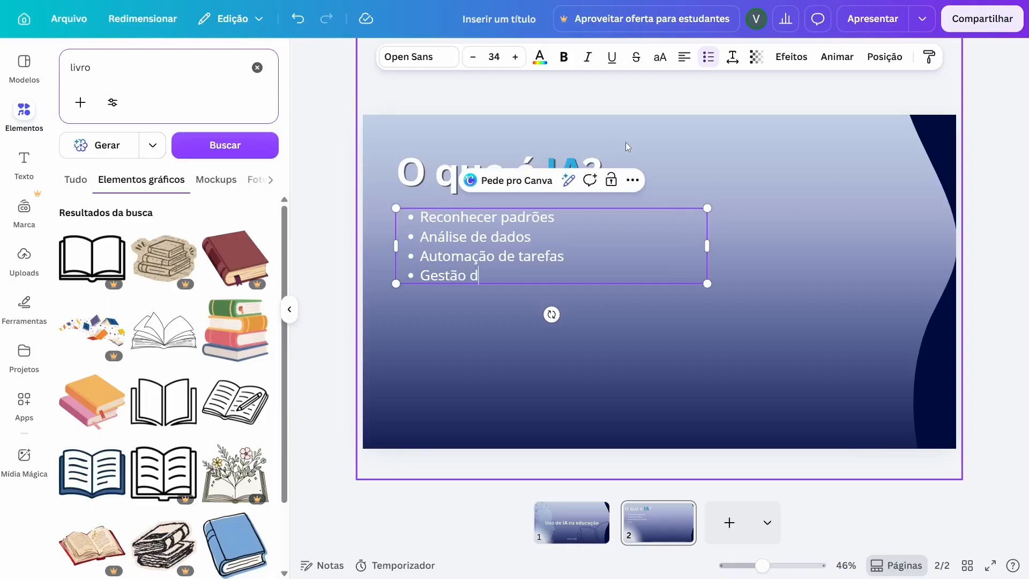
type("Gestão de conteúdo")
left_click(629, 357)
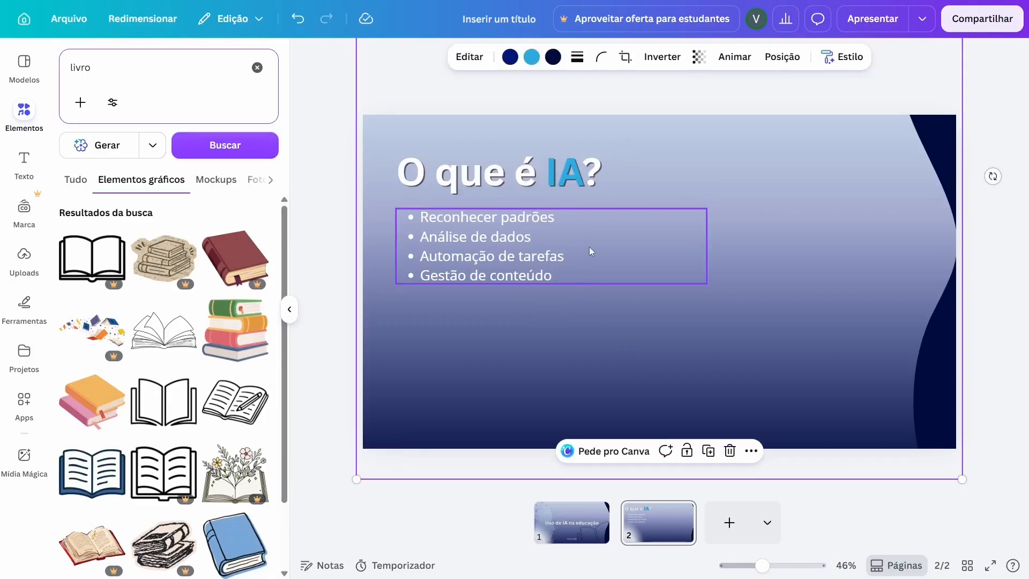
- Set the line spacing of the bulleted list to 2.33
left_click(625, 258)
left_click(732, 56)
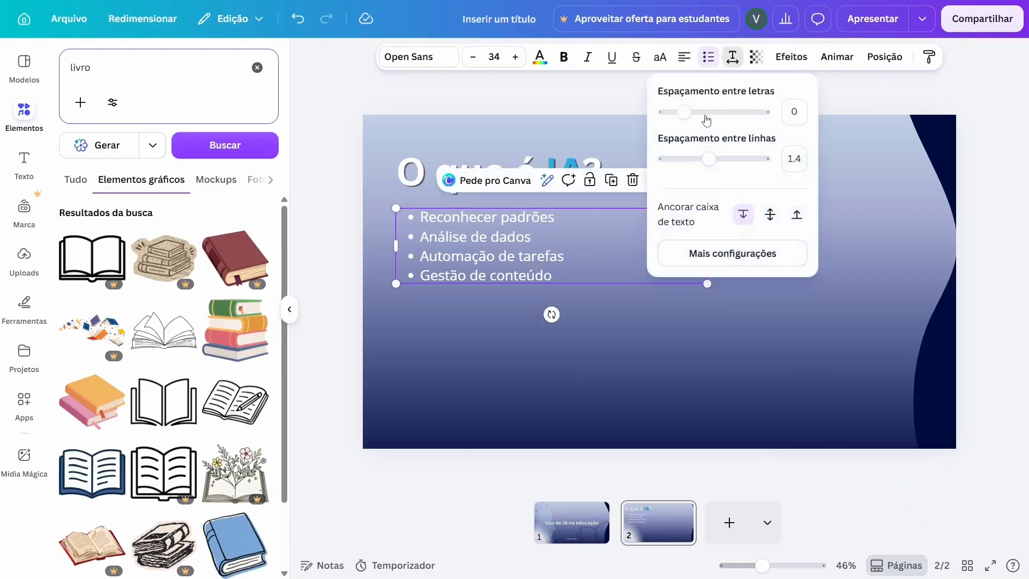
left_click_drag(709, 160, 756, 159)
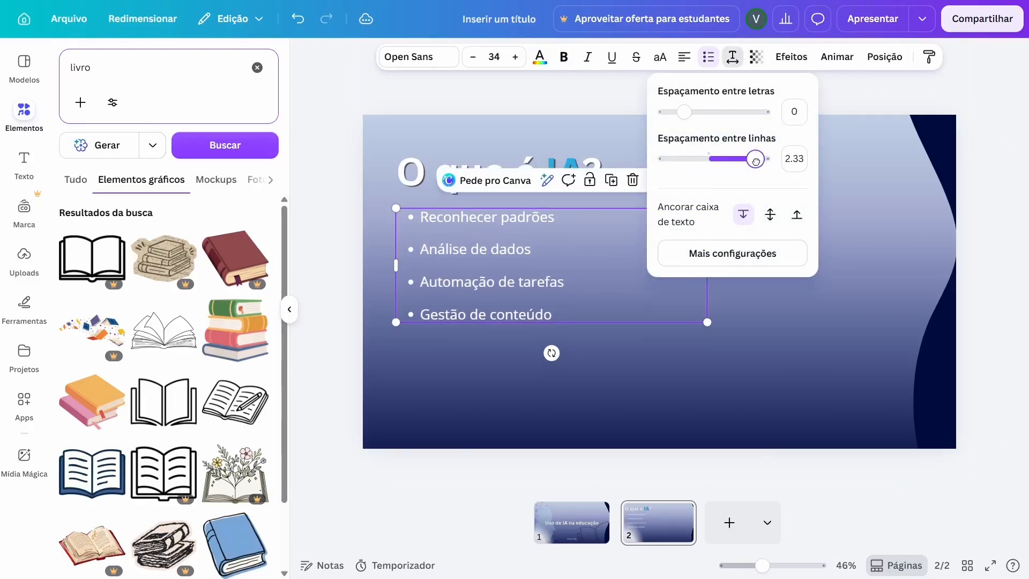
left_click(626, 381)
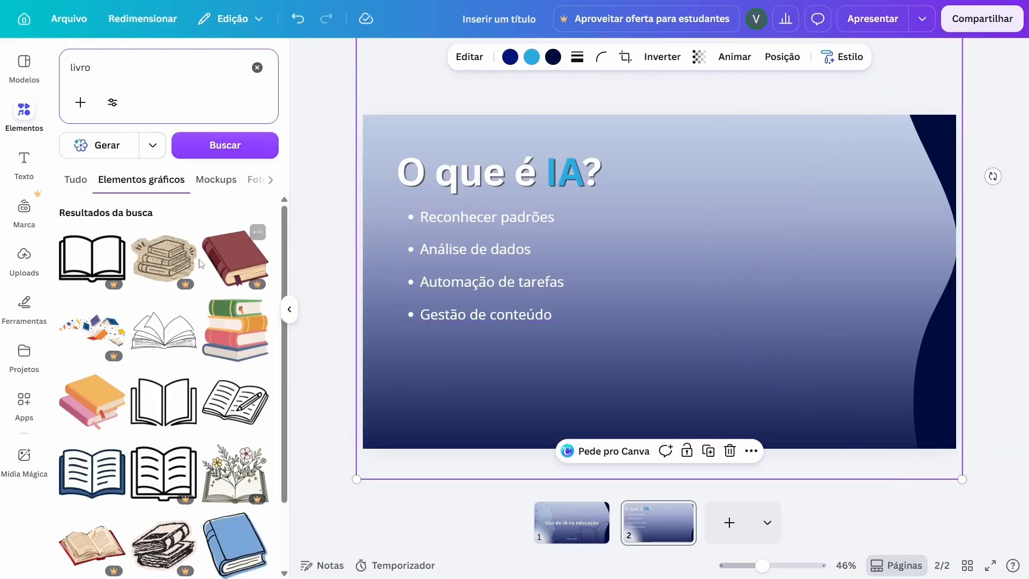
- Search the frames for "tecnologia" and place the square frame with pixelated corners on the slide, right of the bulleted list
left_click(258, 68)
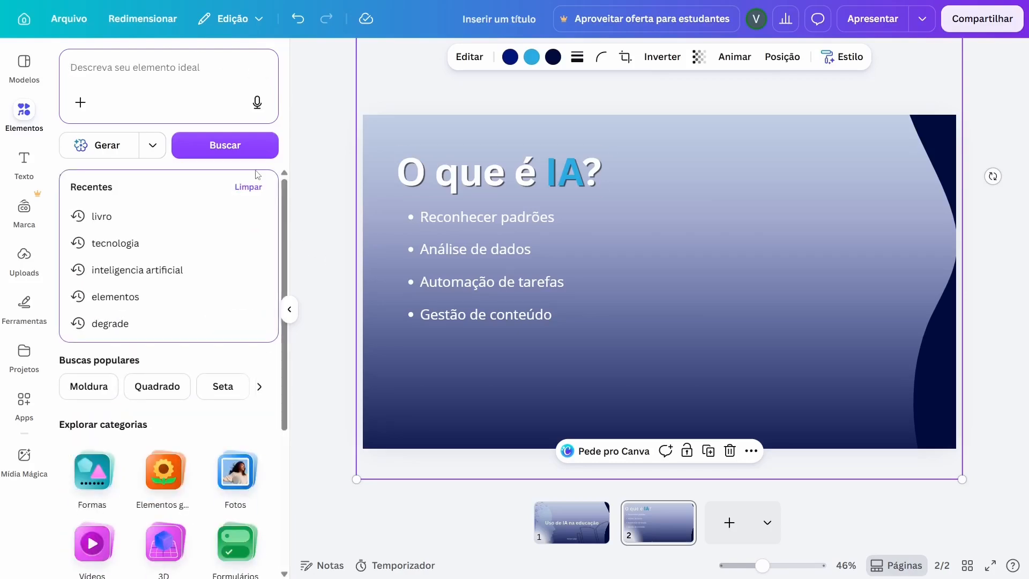
scroll(186, 375, "down", 4)
left_click(230, 465)
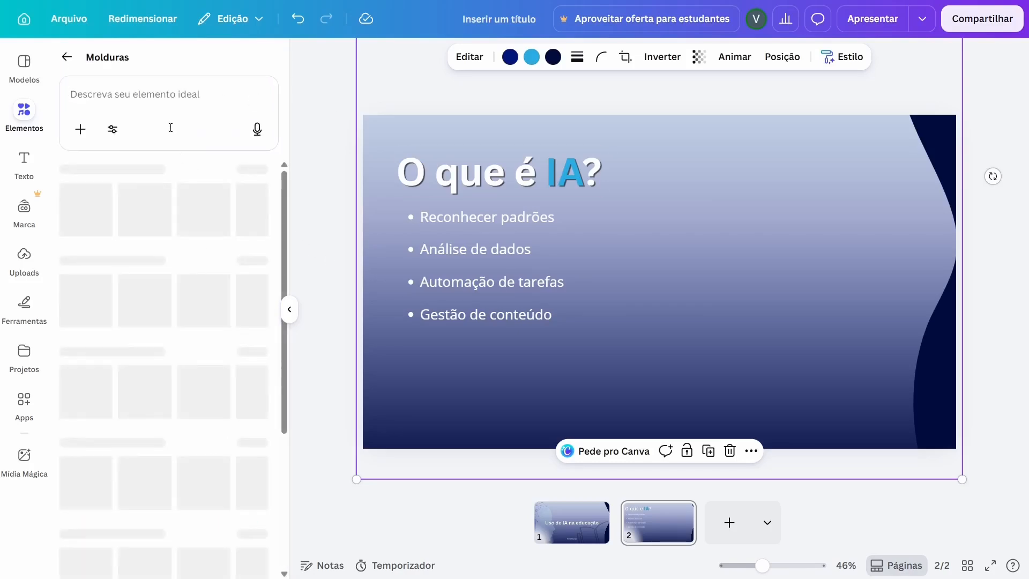
left_click(159, 103)
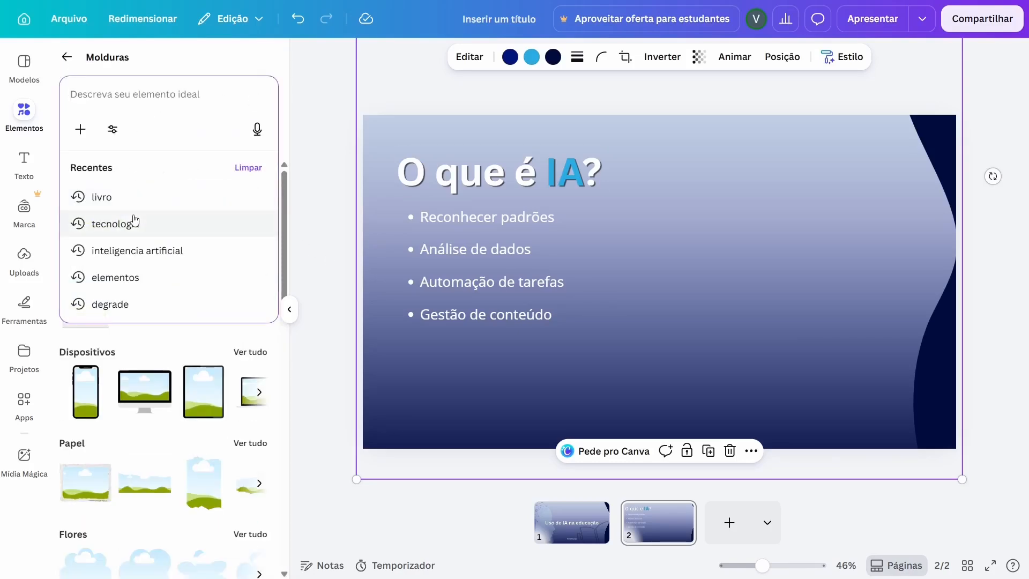
left_click(134, 223)
scroll(202, 267, "down", 3)
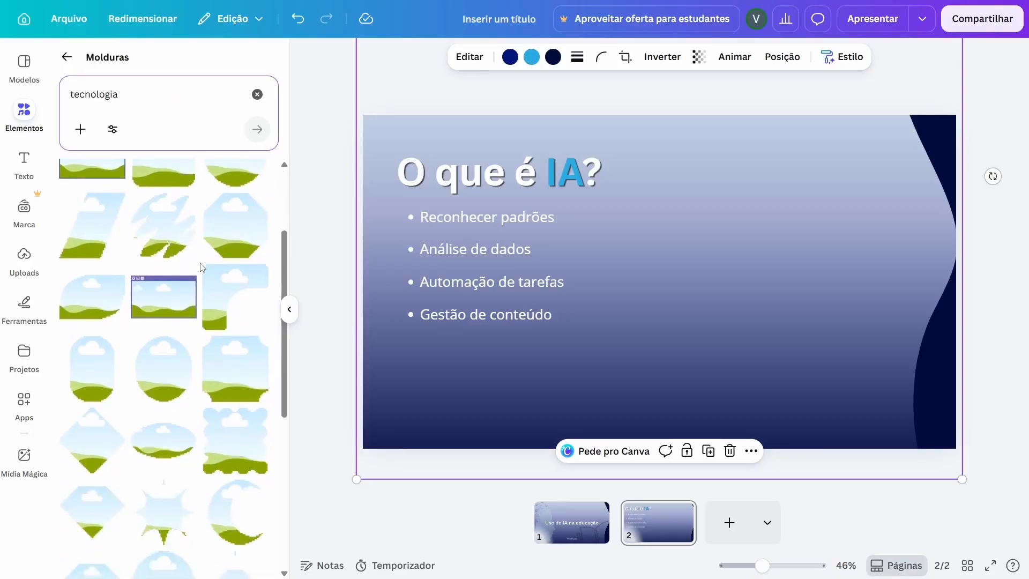
scroll(160, 300, "up", 3)
left_click_drag(156, 310, 732, 247)
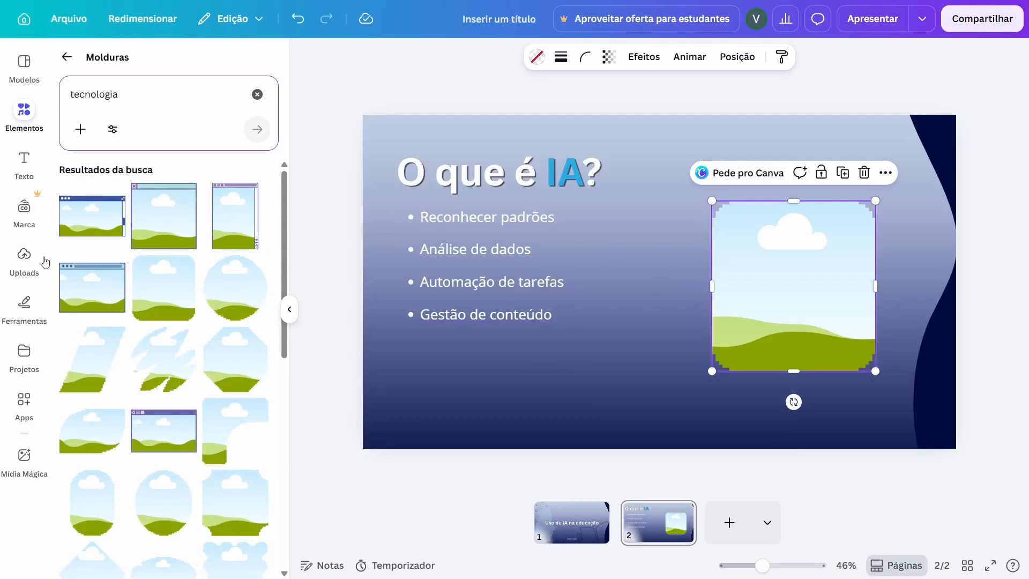
- Fill the frame with the uploaded funnel illustration
left_click(29, 265)
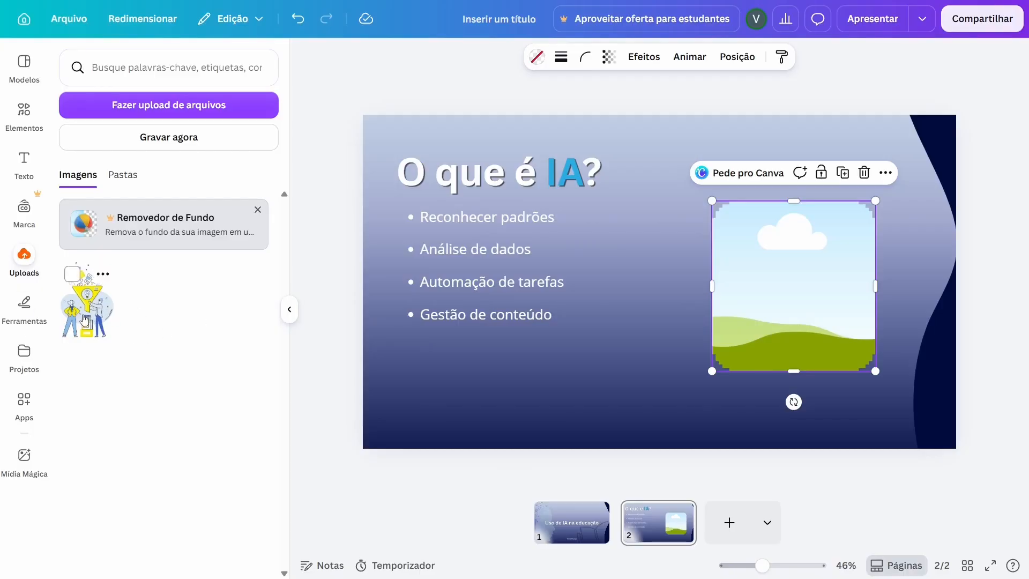
left_click_drag(85, 320, 748, 286)
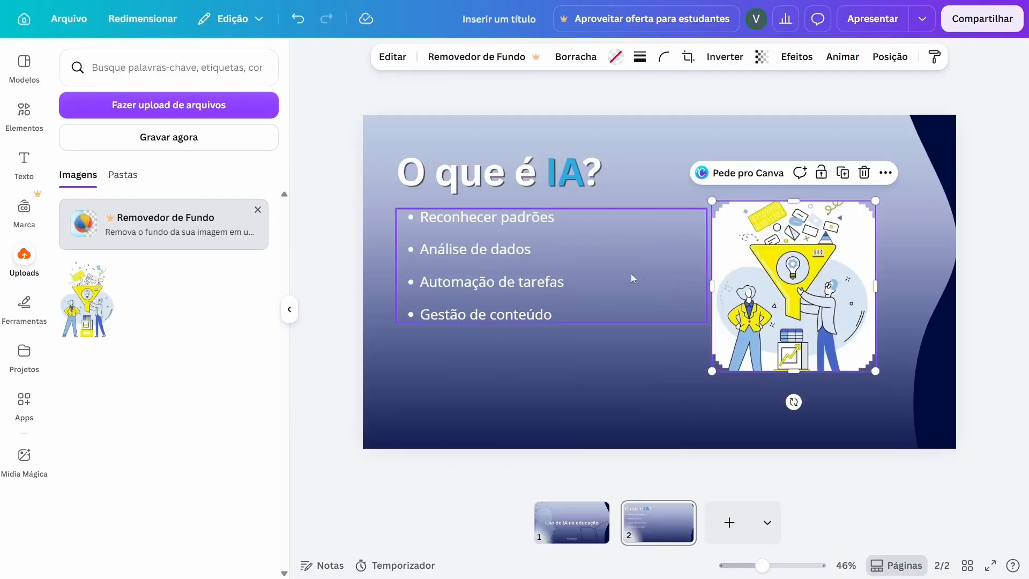
- Try to shift the funnel illustration slightly upward within its frame crop
double_click(765, 300)
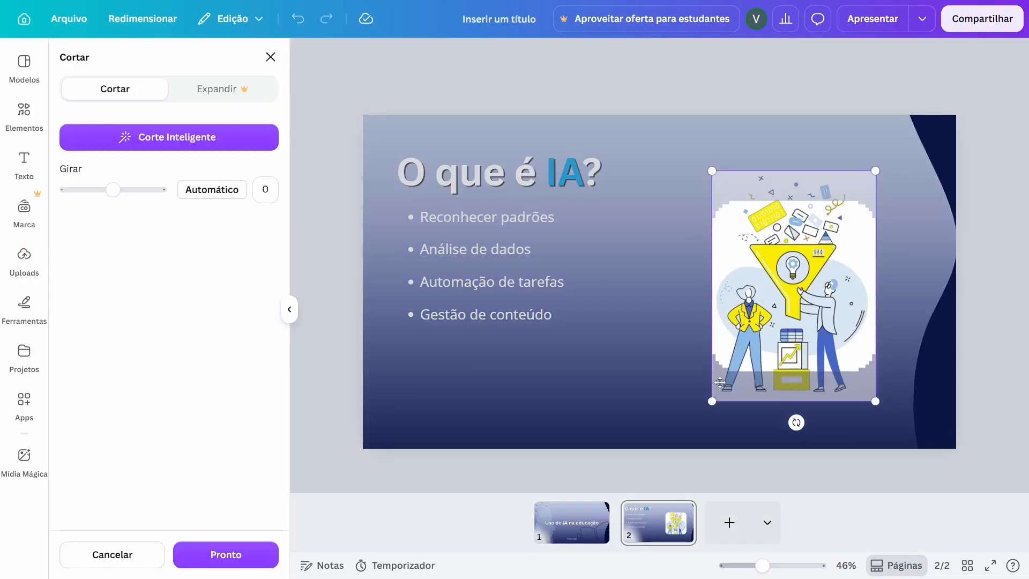
left_click_drag(761, 248, 761, 232)
left_click(614, 272)
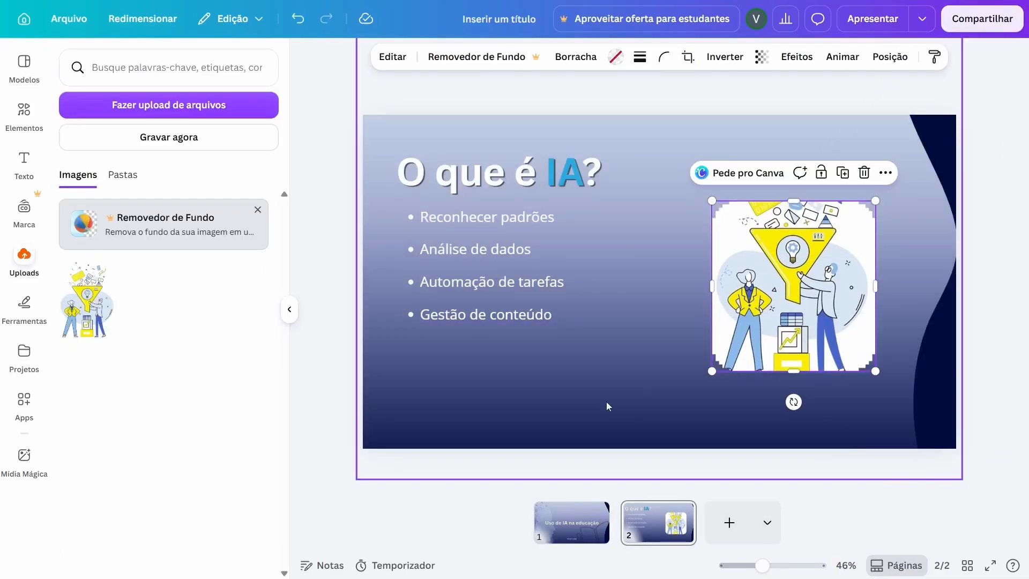
- Move the framed illustration slightly left, closer to the bulleted list
left_click_drag(788, 303, 753, 298)
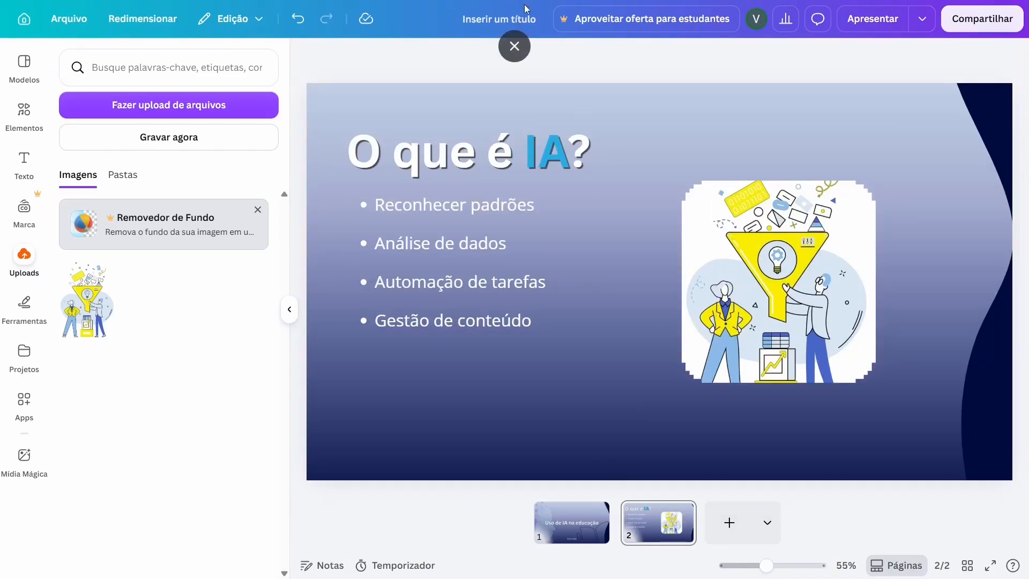
- Leave full screen, switch to Slides.txt in Notepad and select the four text lines under "Slide 3" for copying
left_click(517, 48)
left_click(544, 562)
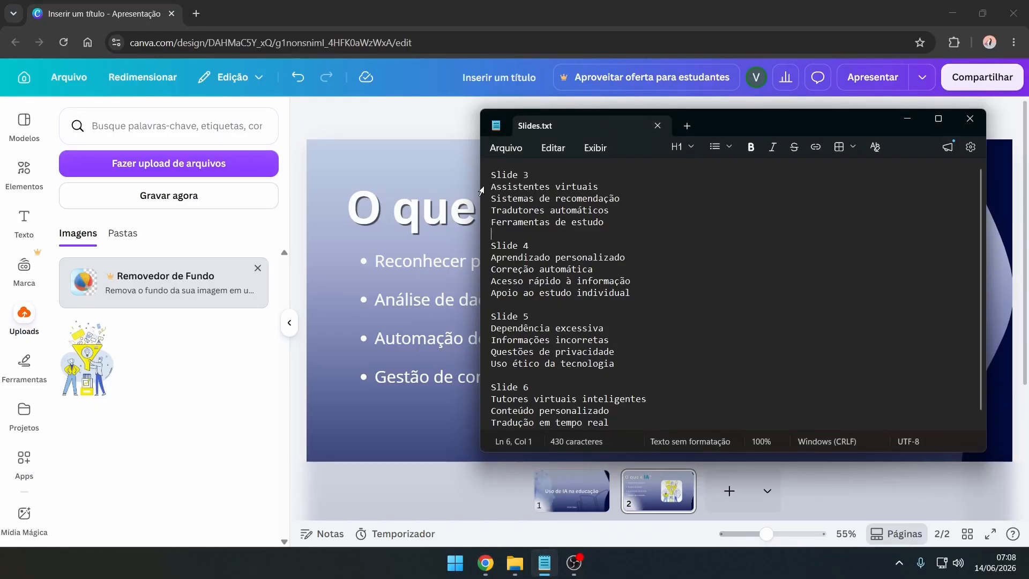
left_click_drag(492, 186, 595, 230)
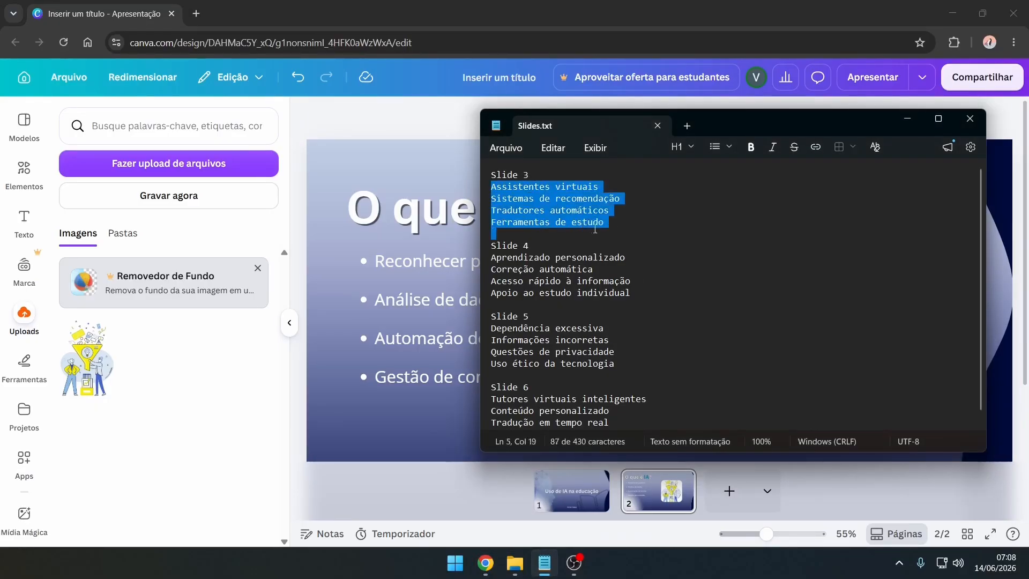
- Switch back to Canva and duplicate the "O que é IA?" slide as the third slide
key("alt+Tab")
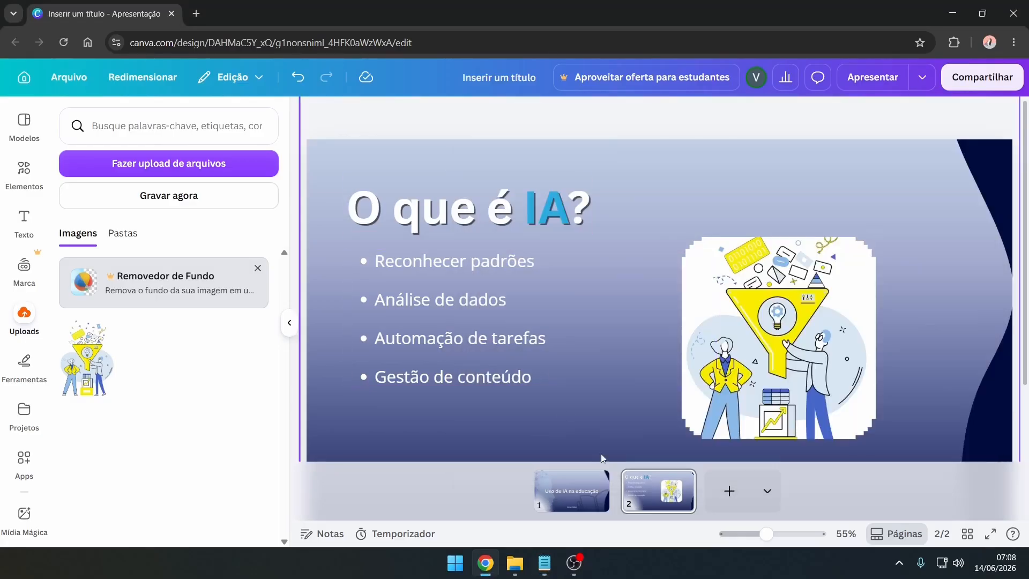
right_click(652, 464)
left_click(680, 198)
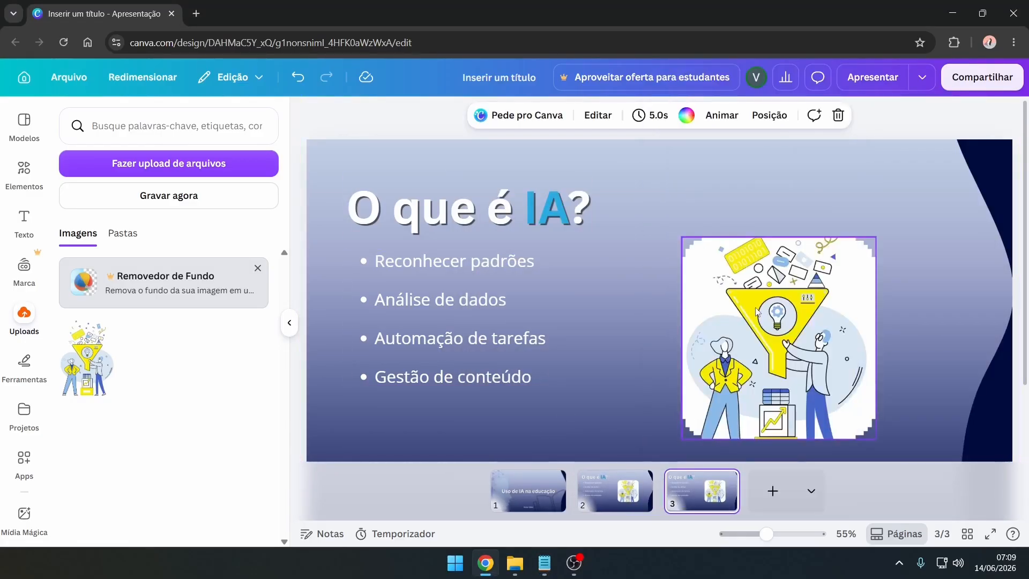
- Delete the framed illustration on slide 3 and replace the title with "Onde encontramos IA no dia a dia?"
left_click(723, 331)
key("Delete")
left_click(531, 214)
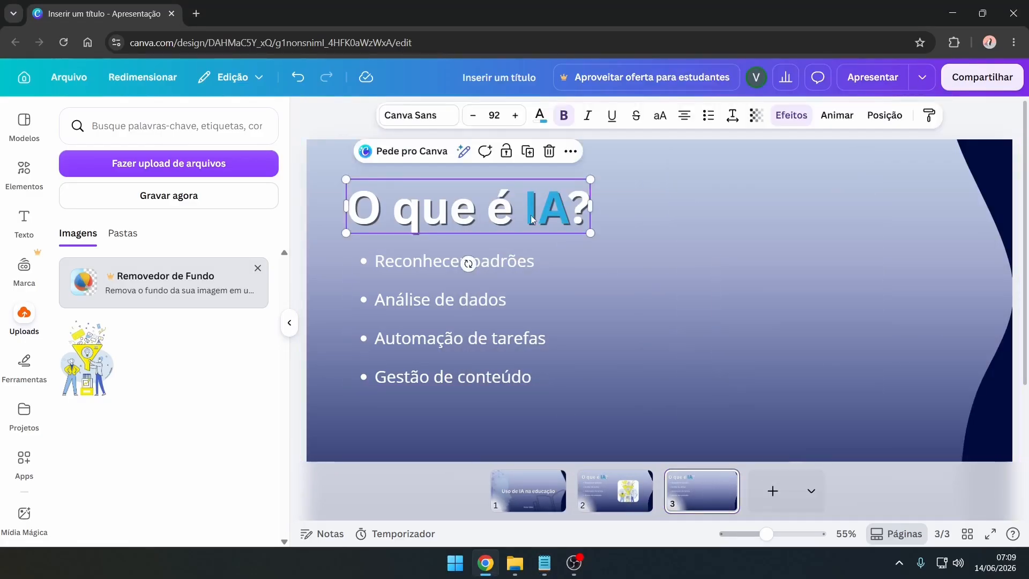
left_click(530, 214)
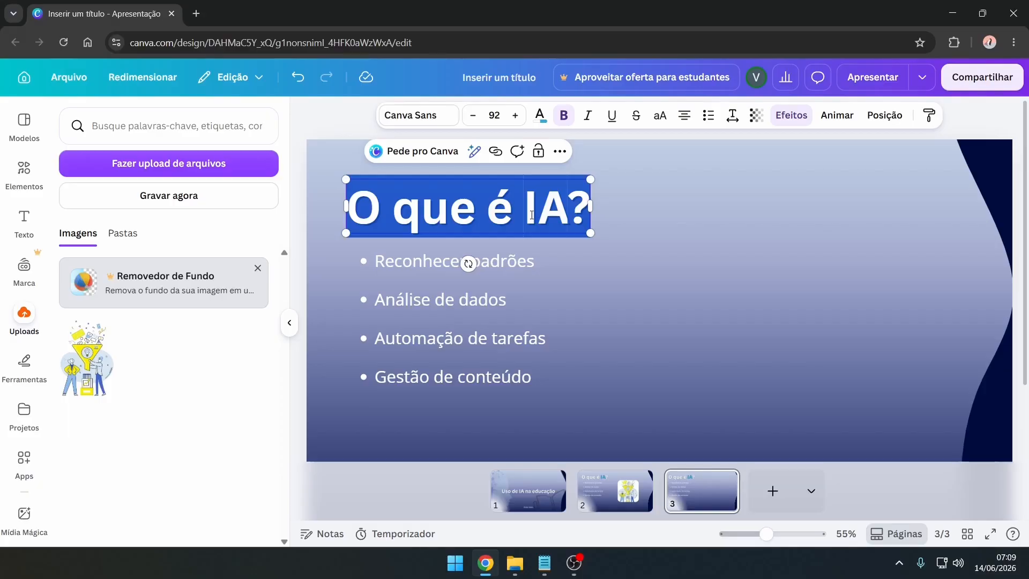
type("Onde encontramos")
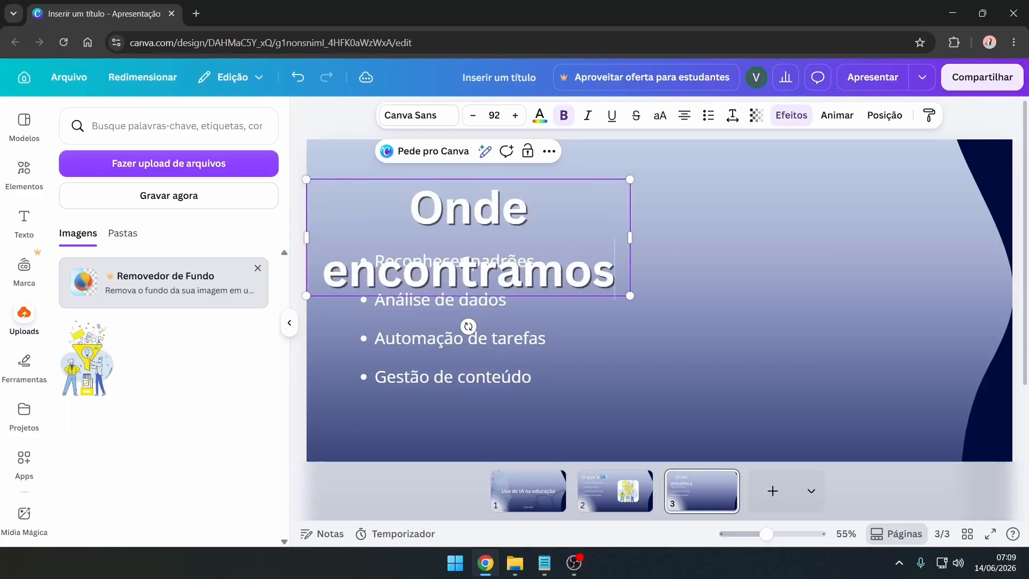
type(" IA no dia a dia")
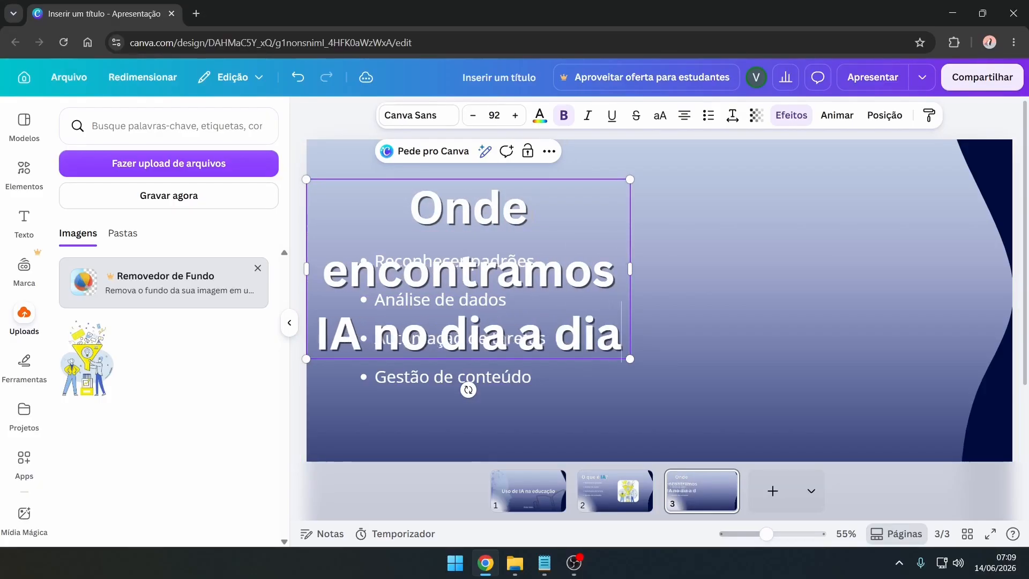
type("?")
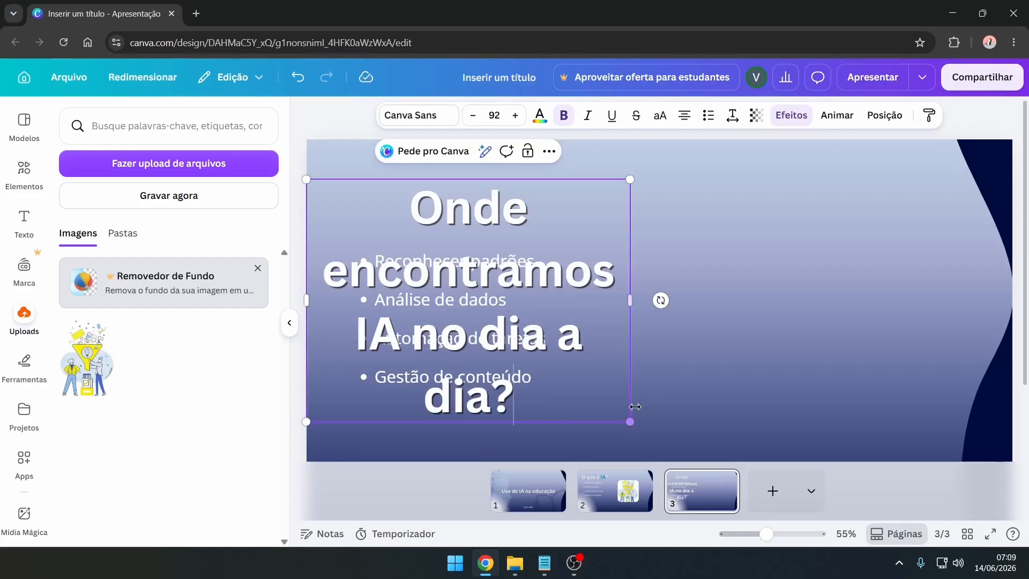
- Scale the title down to font size 57,4, align its box with the bulleted list's left edge and widen it to one line
left_click_drag(636, 296, 911, 238)
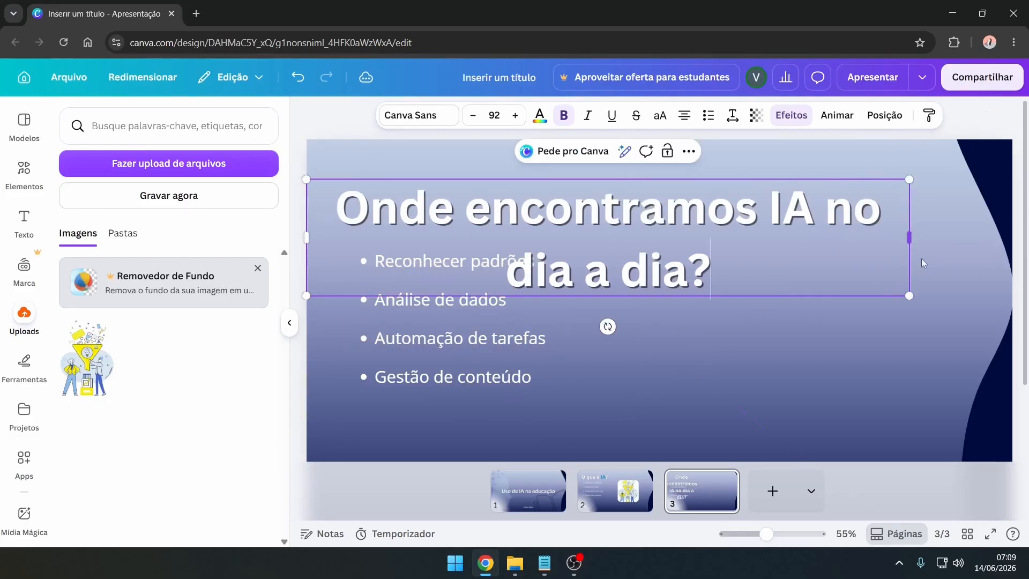
left_click_drag(907, 298, 682, 252)
left_click(650, 361)
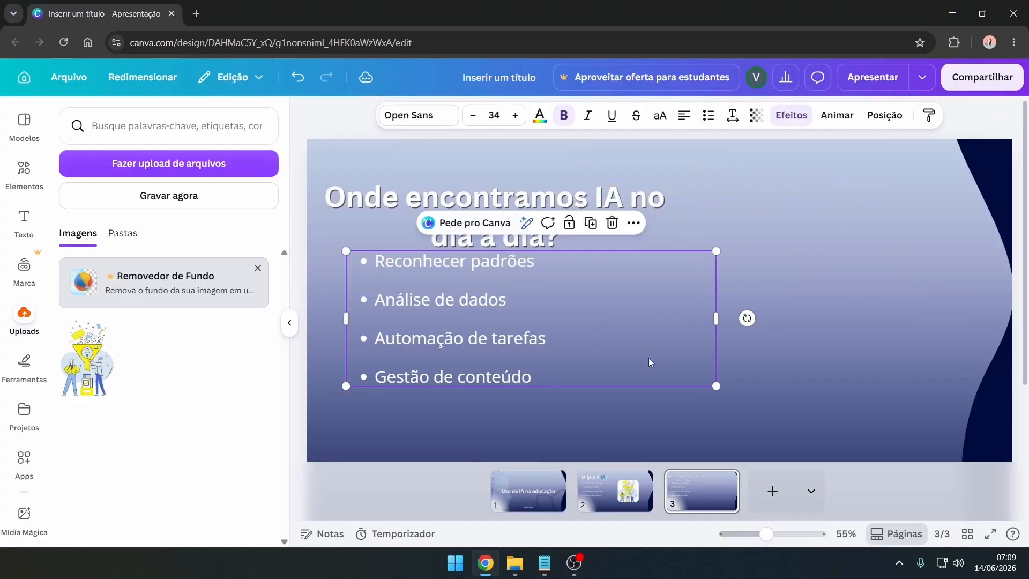
left_click_drag(425, 201, 464, 202)
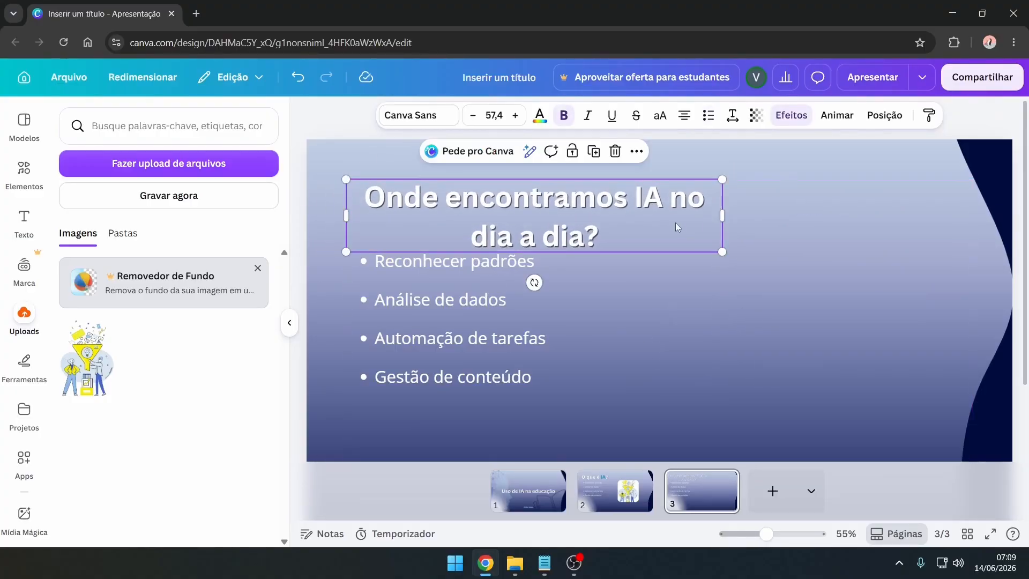
left_click_drag(725, 209, 838, 217)
- Colour the word "IA" in the slide 3 title light blue
double_click(640, 197)
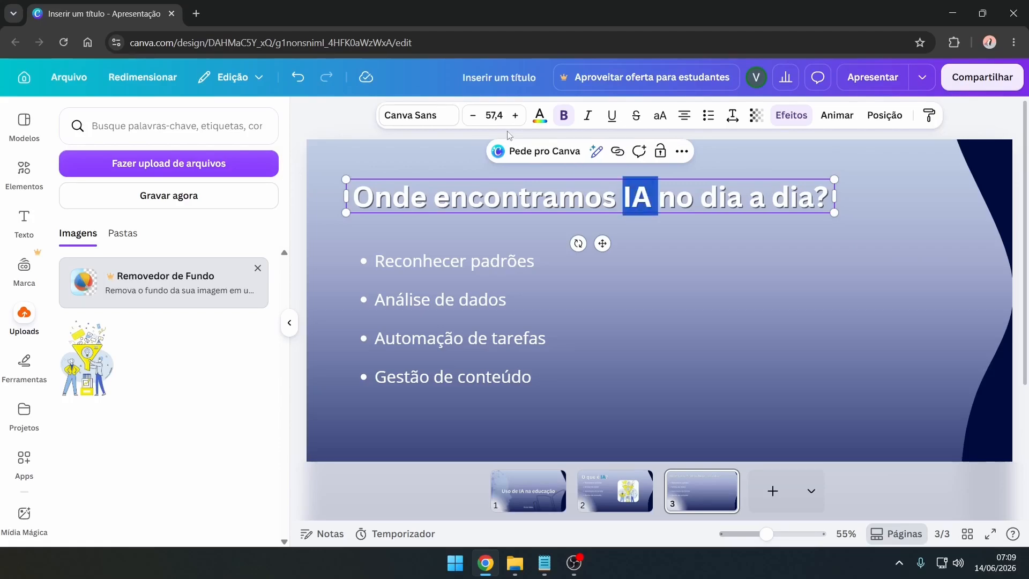
left_click(546, 126)
left_click(102, 213)
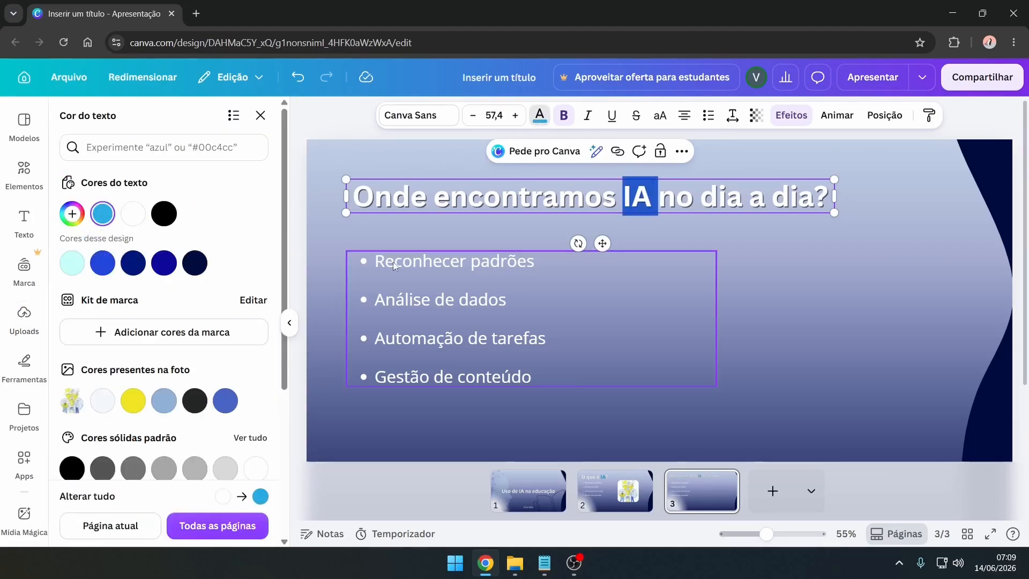
- Delete the bulleted list from slide 3 and check the "Slide 3" lines in Slides.txt in Notepad
left_click(394, 262)
key("Delete")
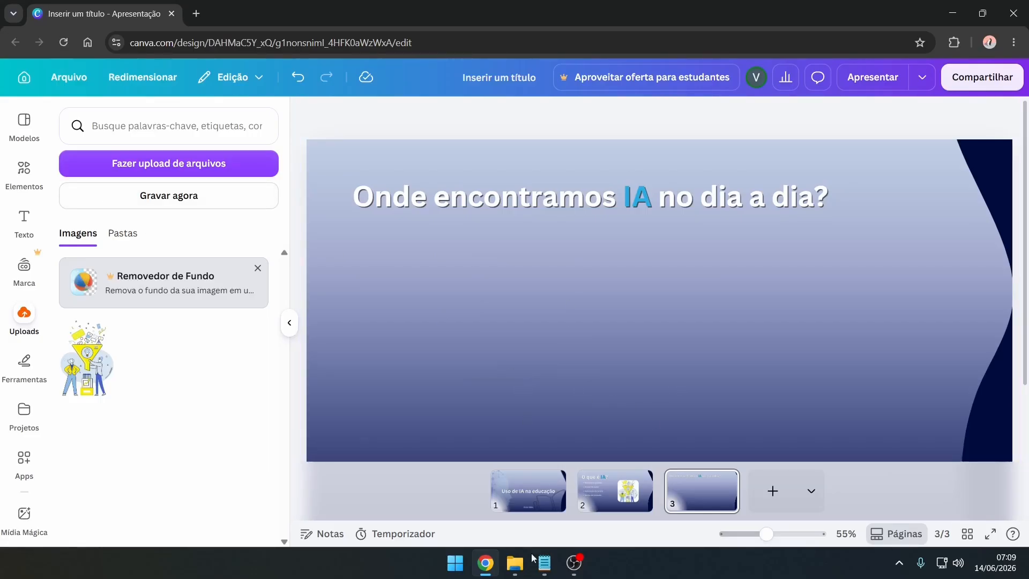
key("alt+Tab")
left_click(577, 214)
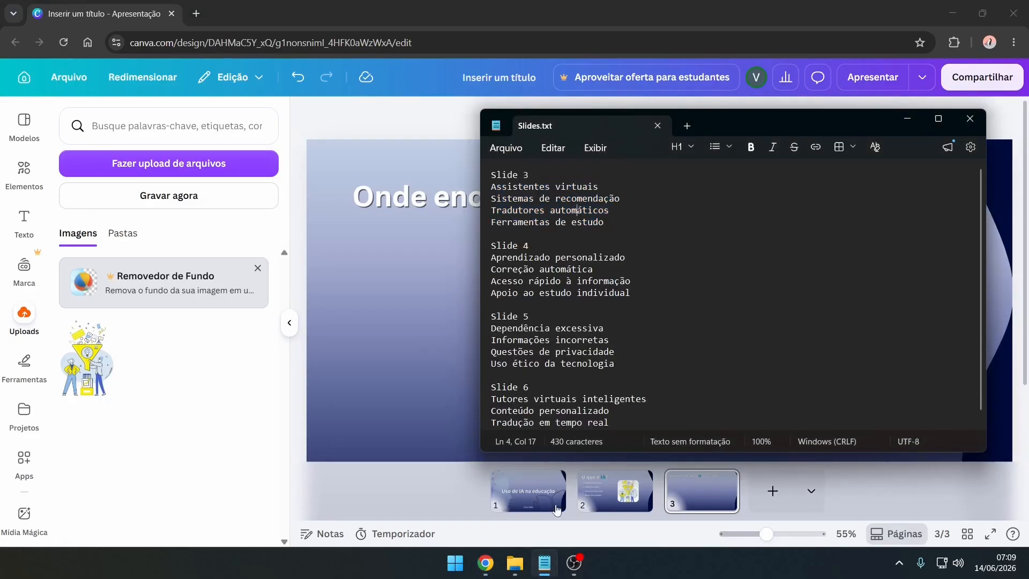
- Switch back to Canva, insert a rounded square below the title's beginning and shorten it into a horizontal card
left_click(488, 564)
left_click(24, 175)
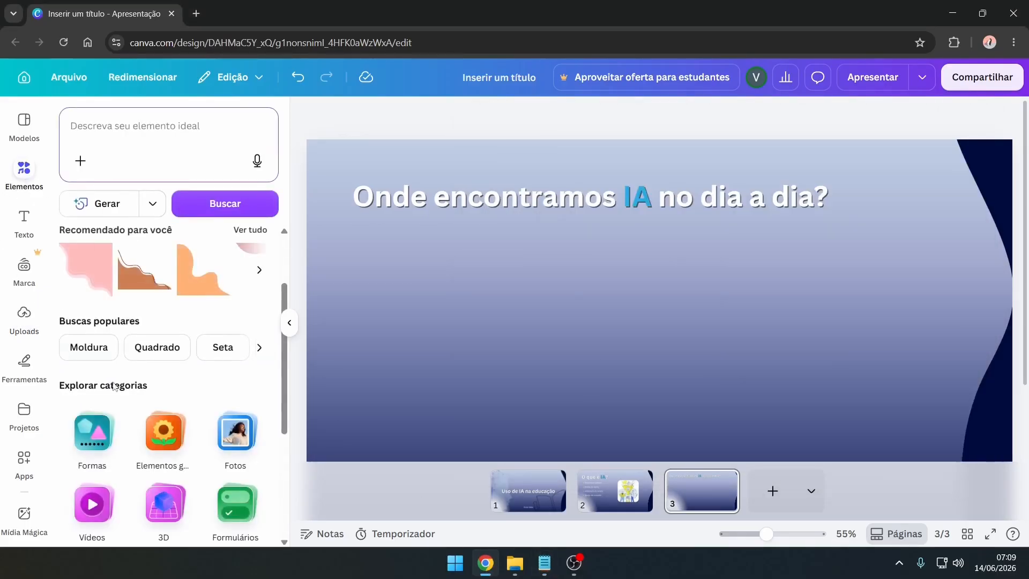
left_click(98, 437)
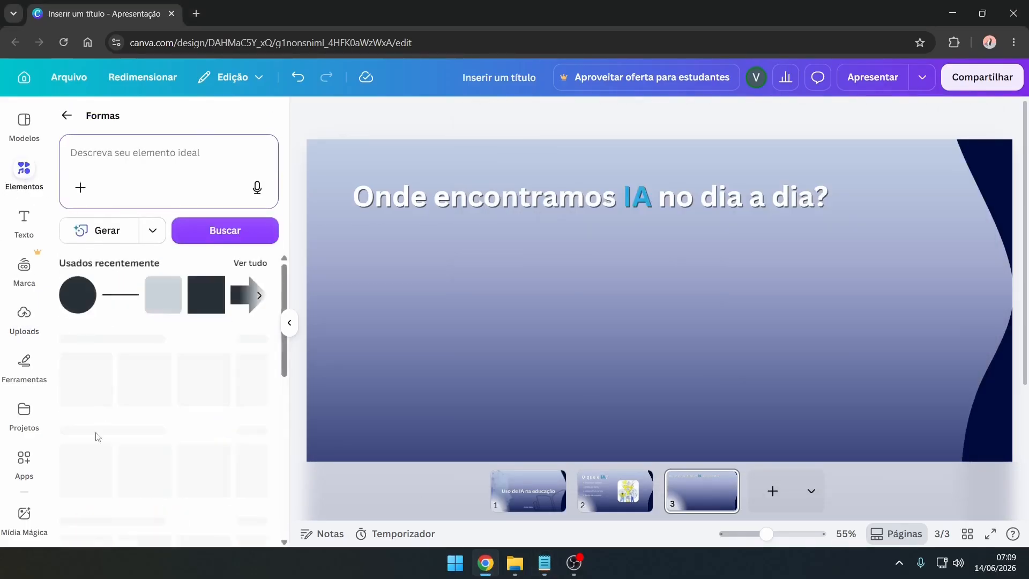
left_click(150, 305)
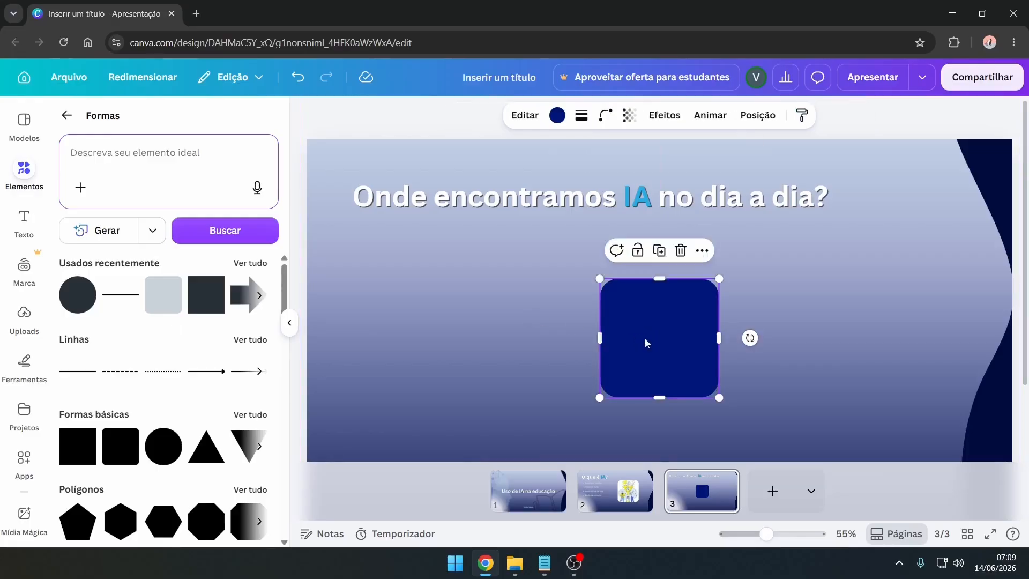
left_click_drag(645, 343, 391, 304)
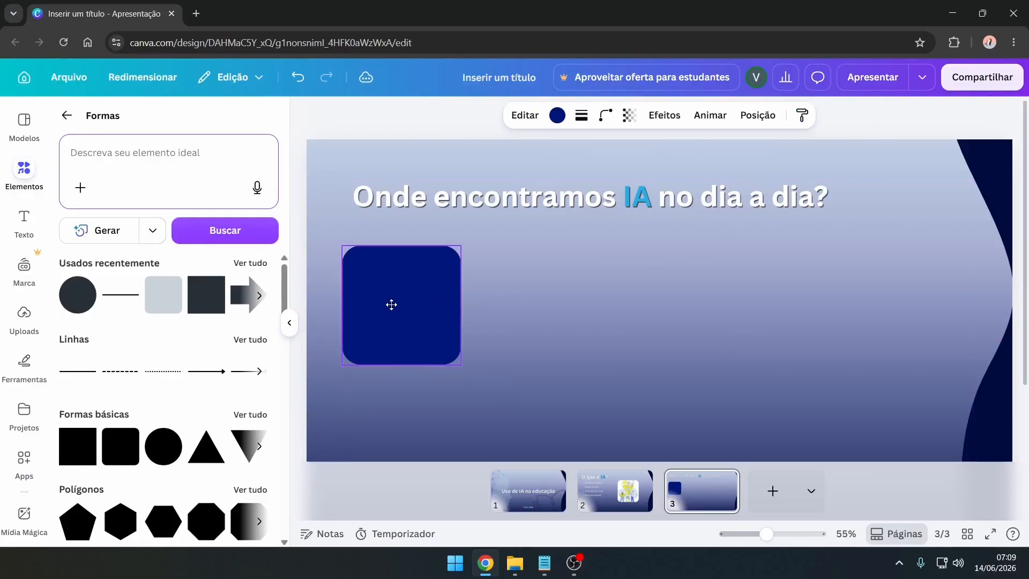
left_click_drag(401, 364, 402, 331)
- Fill the rounded card with the design's darkest navy blue and make it slightly transparent
left_click(558, 116)
left_click(256, 263)
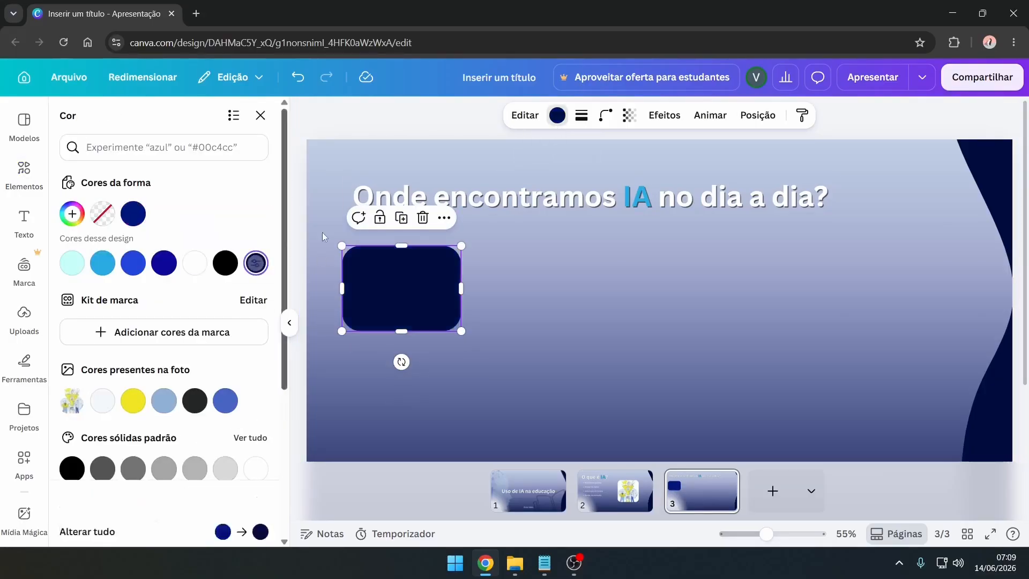
left_click(630, 116)
left_click_drag(665, 170, 644, 177)
- Add a body text box below the card and widen it so the placeholder fits on two lines
left_click(24, 221)
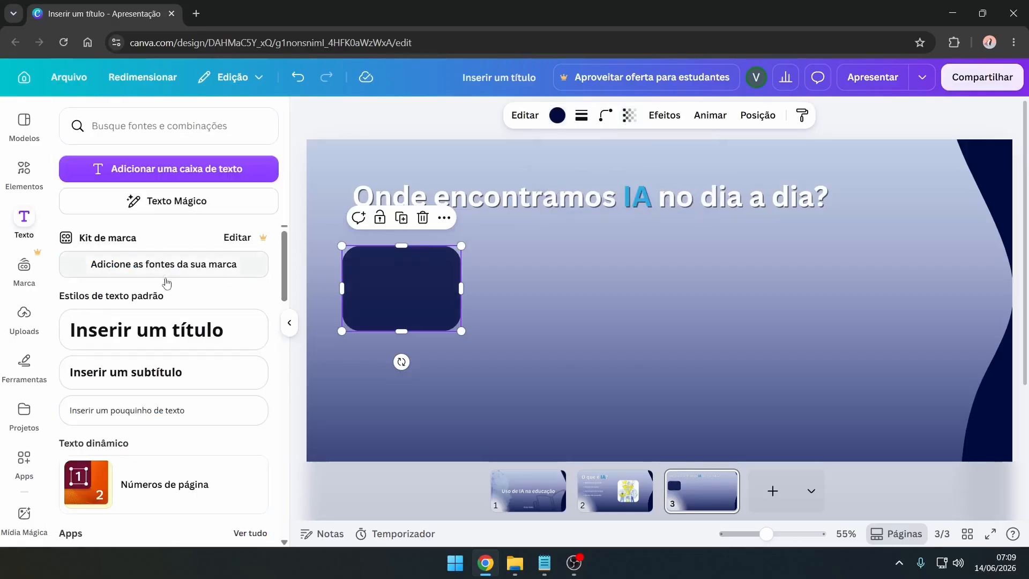
left_click(107, 410)
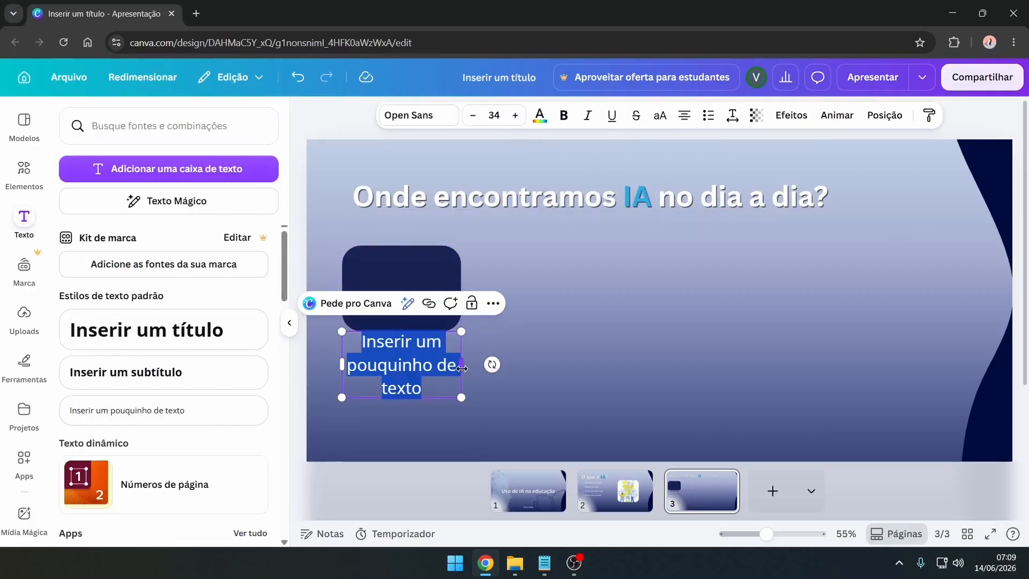
left_click_drag(461, 365, 501, 364)
- Copy "Assistentes virtuais" from Slides.txt in Notepad and replace the new text box's placeholder with it in Canva
left_click(544, 562)
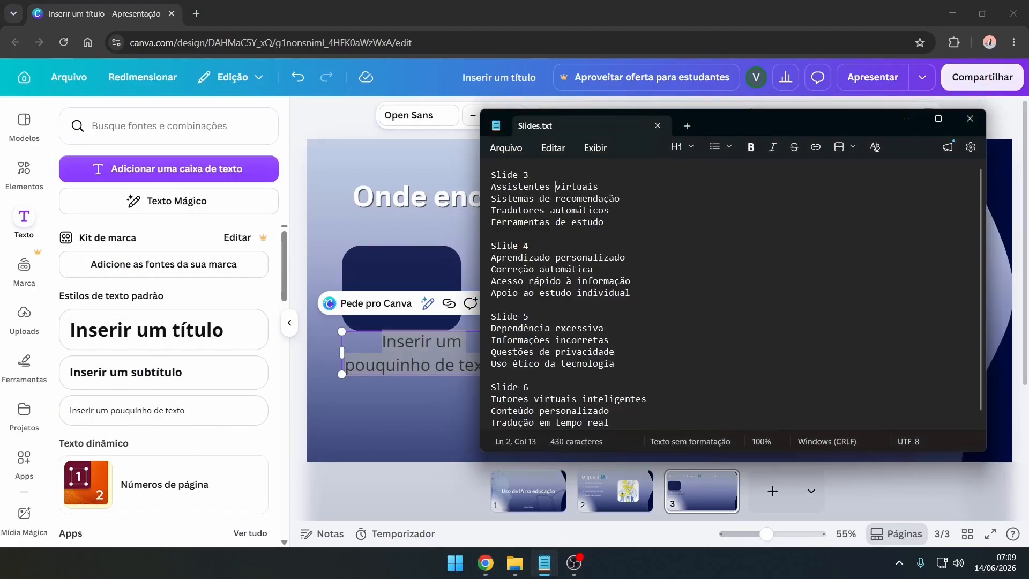
double_click(552, 183)
left_click_drag(599, 184, 512, 182)
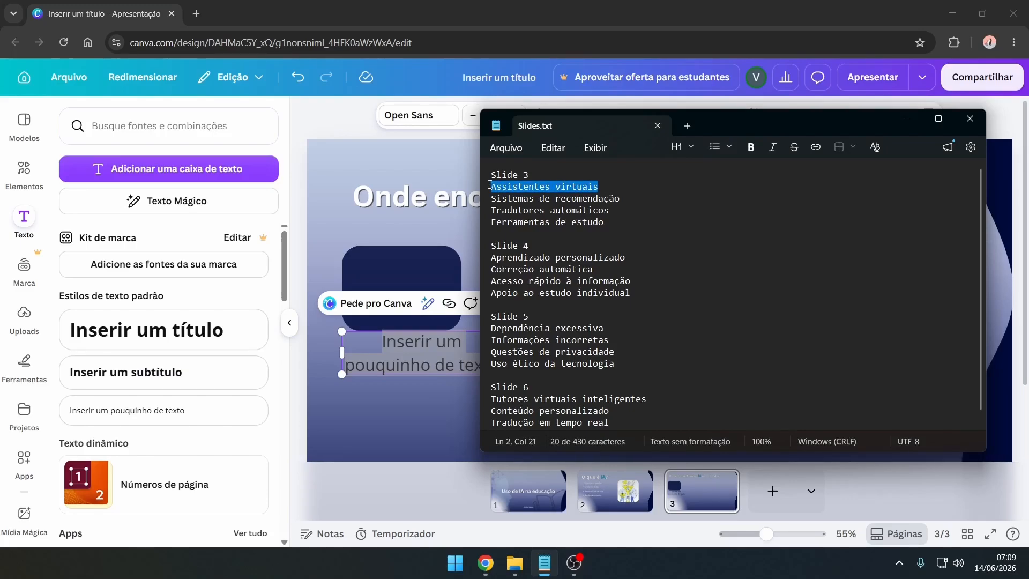
left_click(390, 353)
triple_click(412, 358)
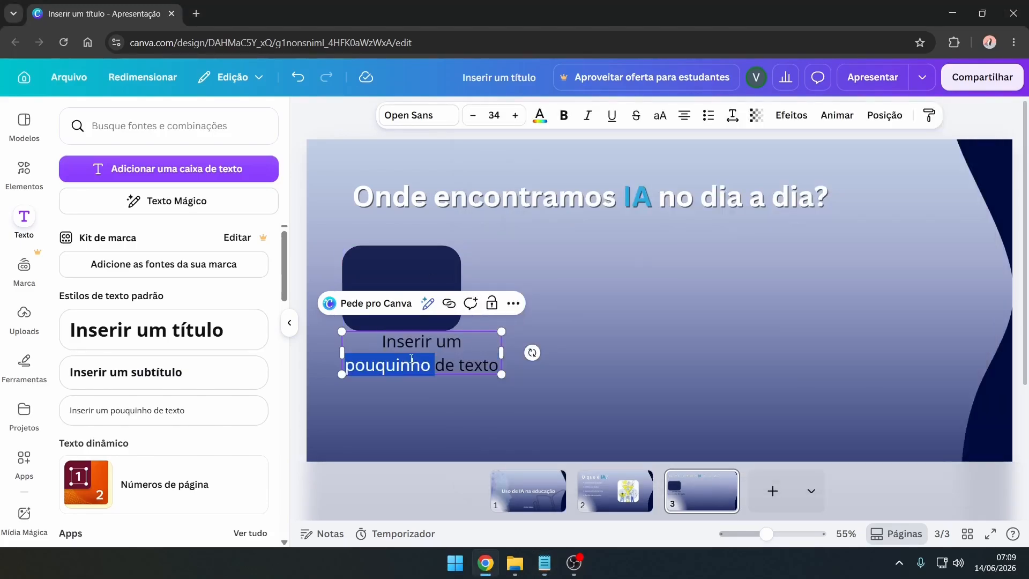
type("Assistentes virtuais")
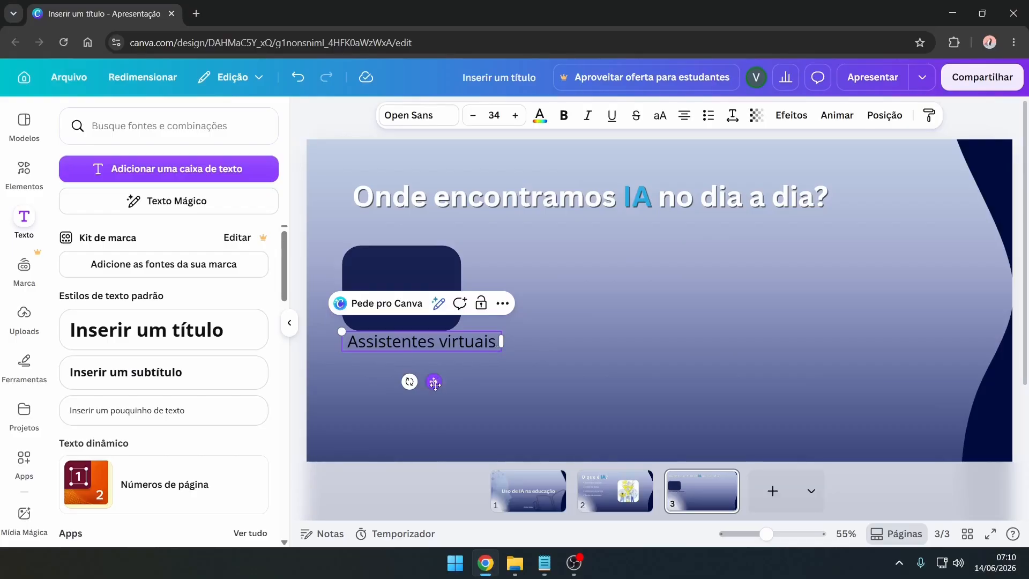
- Move the "Assistentes virtuais" text onto the dark card and reduce its font size to 28
left_click_drag(434, 383, 426, 330)
mouse_move(493, 289)
left_mouse_down()
mouse_move(474, 292)
mouse_move(494, 290)
left_mouse_up()
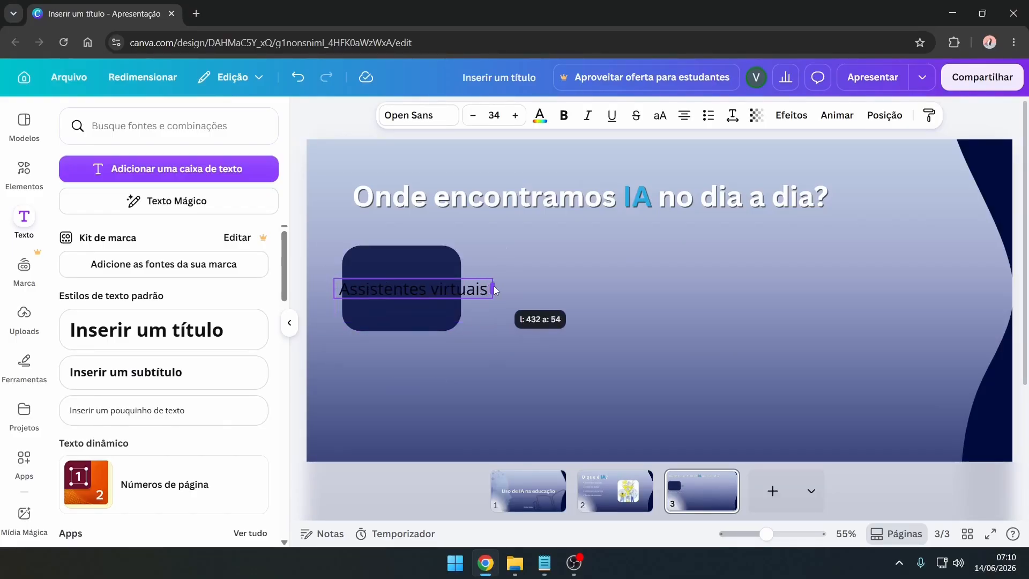
left_click(473, 116)
left_click(472, 115)
left_click(473, 116)
left_click(473, 115)
left_click(472, 115)
left_click(472, 115)
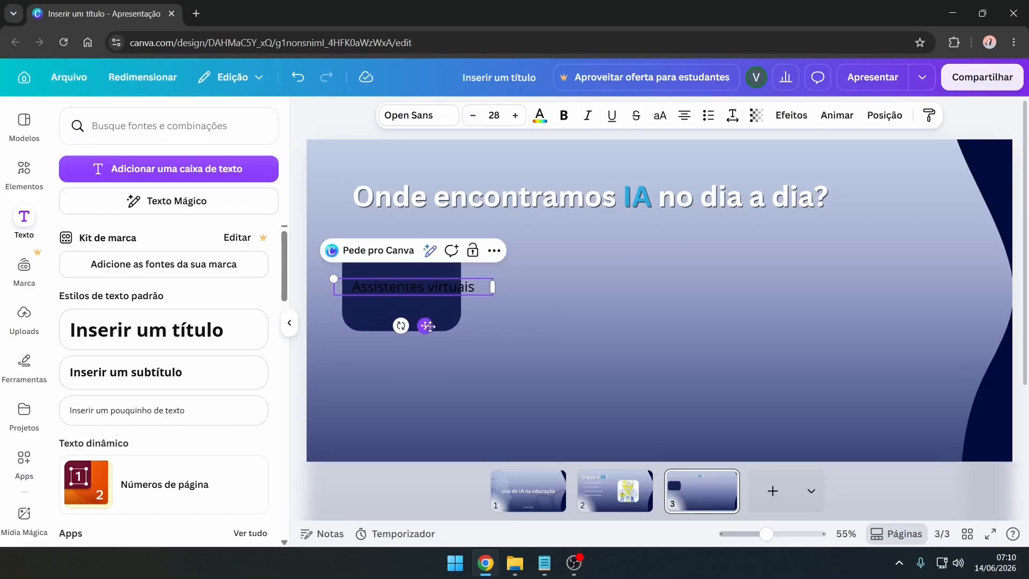
- Reduce the "Assistentes virtuais" text to size 23 and centre it horizontally near the card's upper edge
left_click_drag(428, 325, 423, 315)
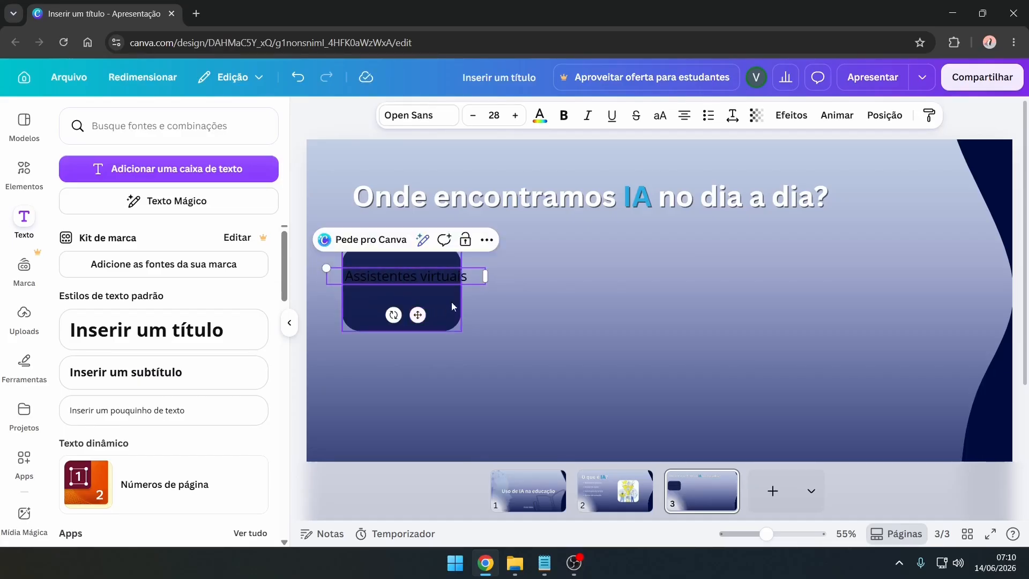
left_click(472, 115)
left_click(473, 116)
left_click(473, 115)
left_click(473, 115)
left_click(472, 122)
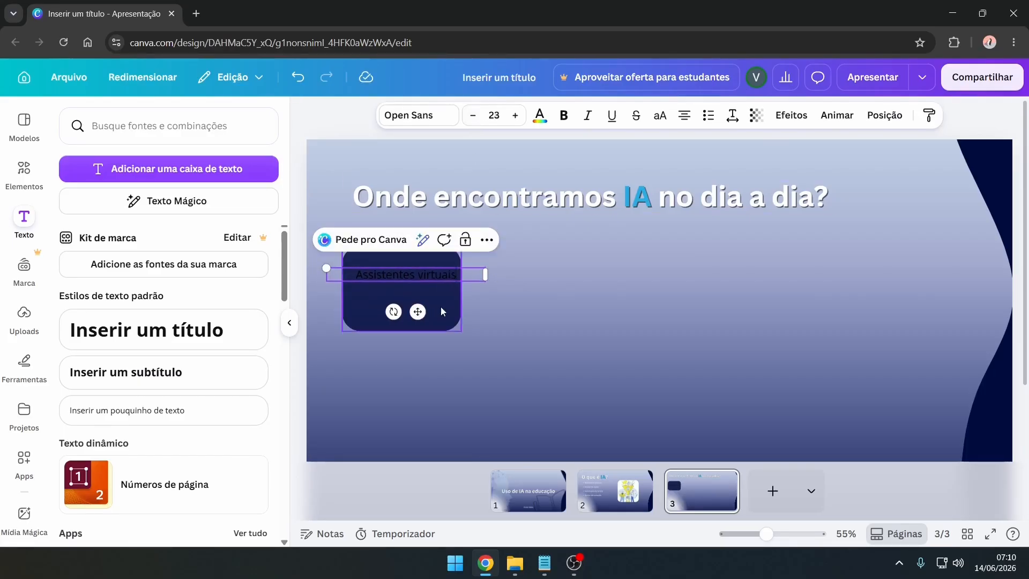
left_click_drag(418, 313, 418, 309)
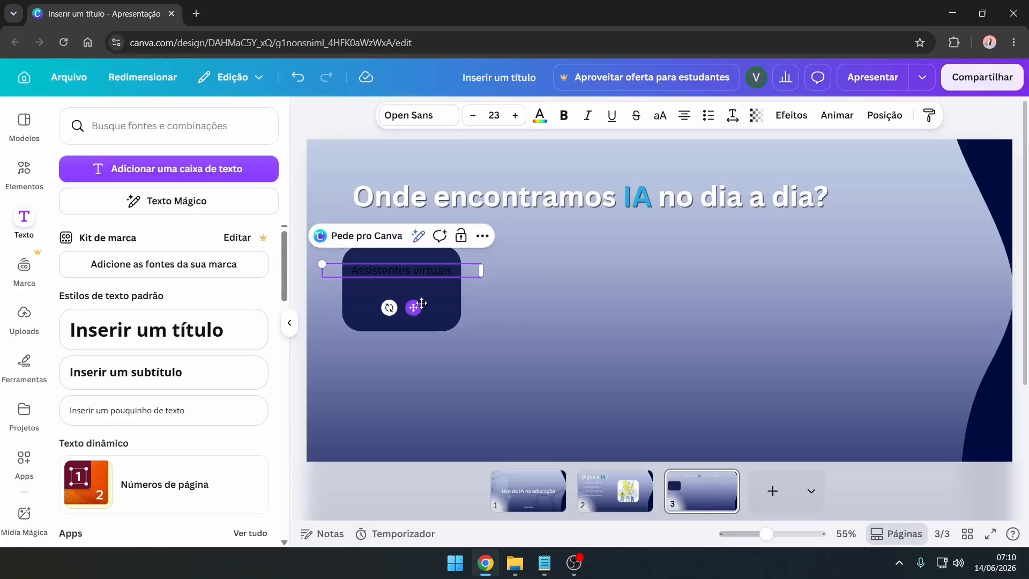
- Colour the entire "Assistentes virtuais" text white
left_click(540, 115)
left_click(140, 217)
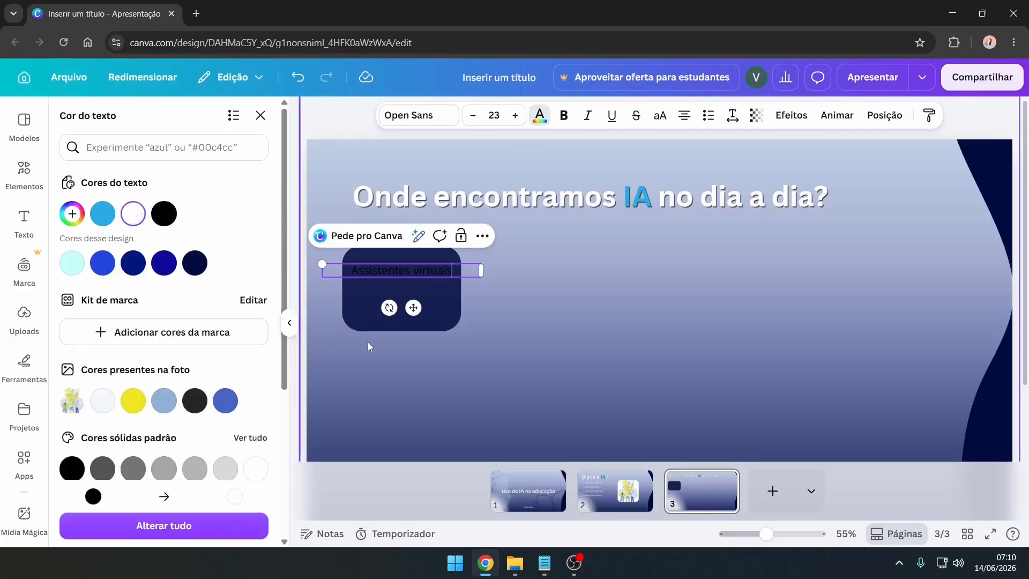
double_click(393, 267)
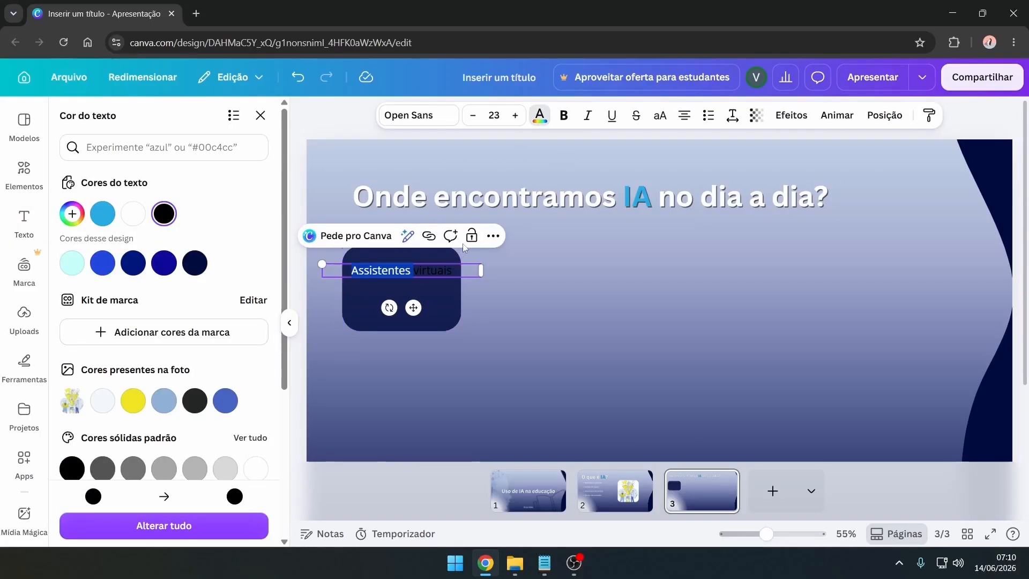
left_click_drag(462, 248, 478, 264)
left_click(133, 214)
left_click(377, 379)
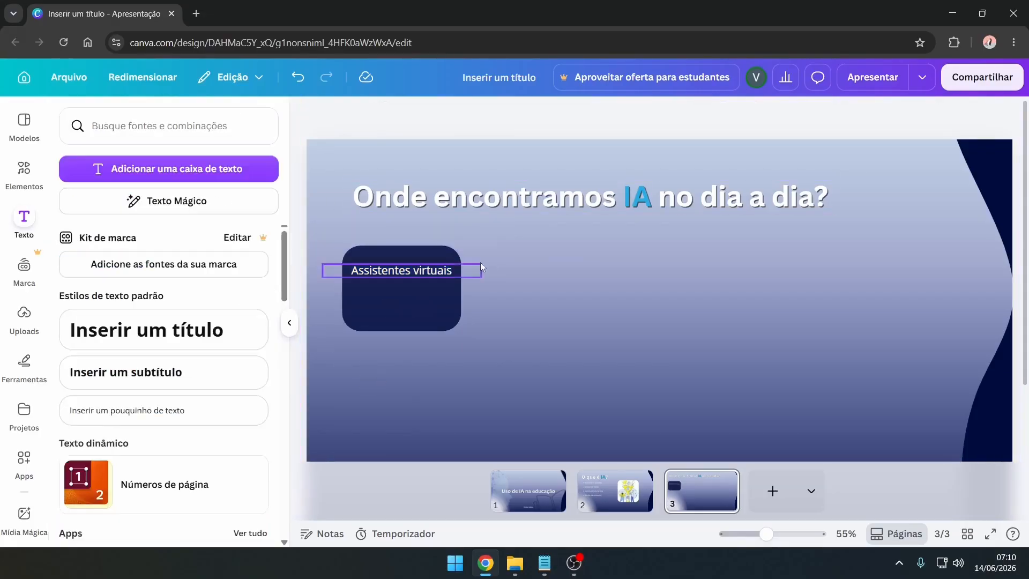
- Search the graphic elements for "icone de assitente" and add the green-blue laptop assistant icon to slide 3
left_click(8, 178)
left_click(66, 119)
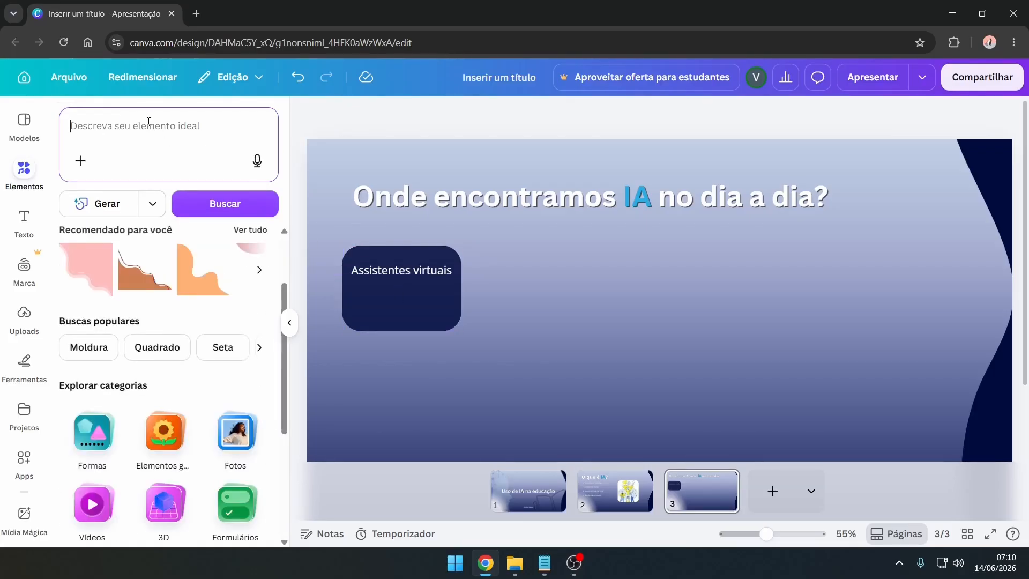
type("icone ")
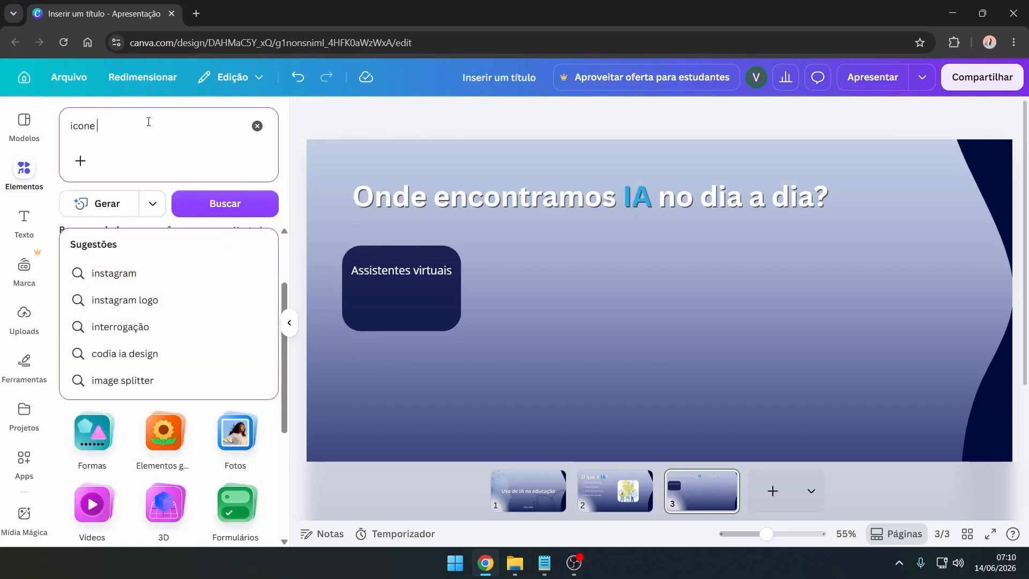
type("de assitente")
key("Return")
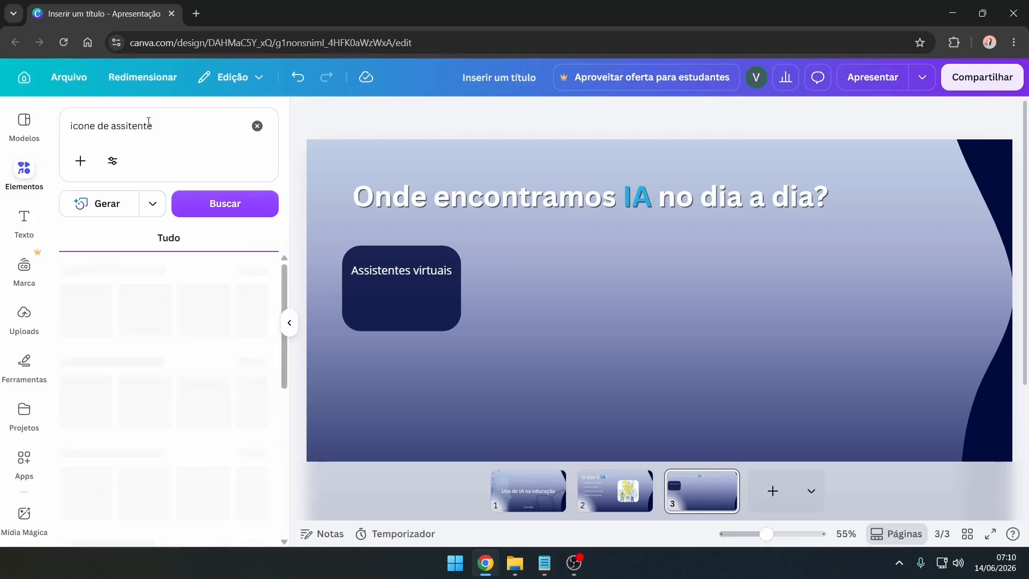
left_click(128, 238)
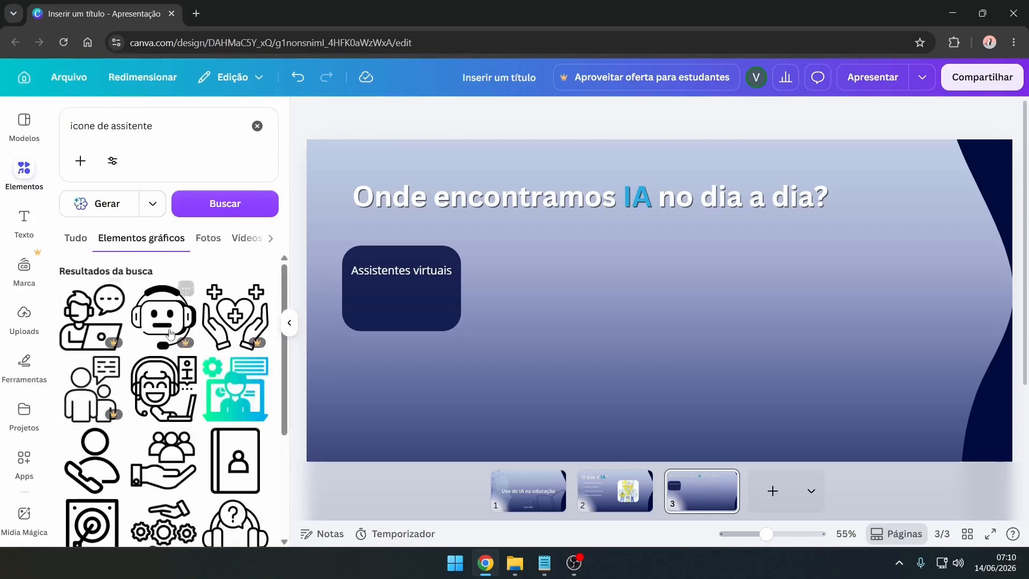
scroll(229, 336, "down", 1)
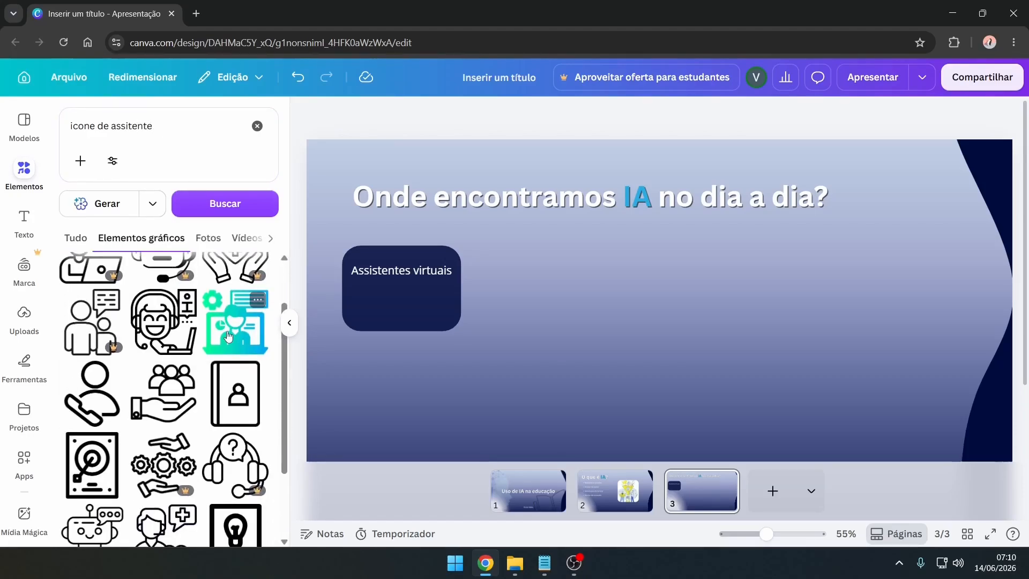
scroll(229, 358, "up", 1)
left_click_drag(220, 407, 416, 291)
- Shrink the assistant icon, extend the dark card downward, and centre the icon below the "Assistentes virtuais" label
left_click_drag(556, 407, 461, 316)
left_click_drag(436, 285, 399, 351)
left_click(453, 314)
mouse_move(404, 308)
left_mouse_down()
mouse_move(407, 328)
mouse_move(423, 329)
mouse_move(412, 317)
left_mouse_up()
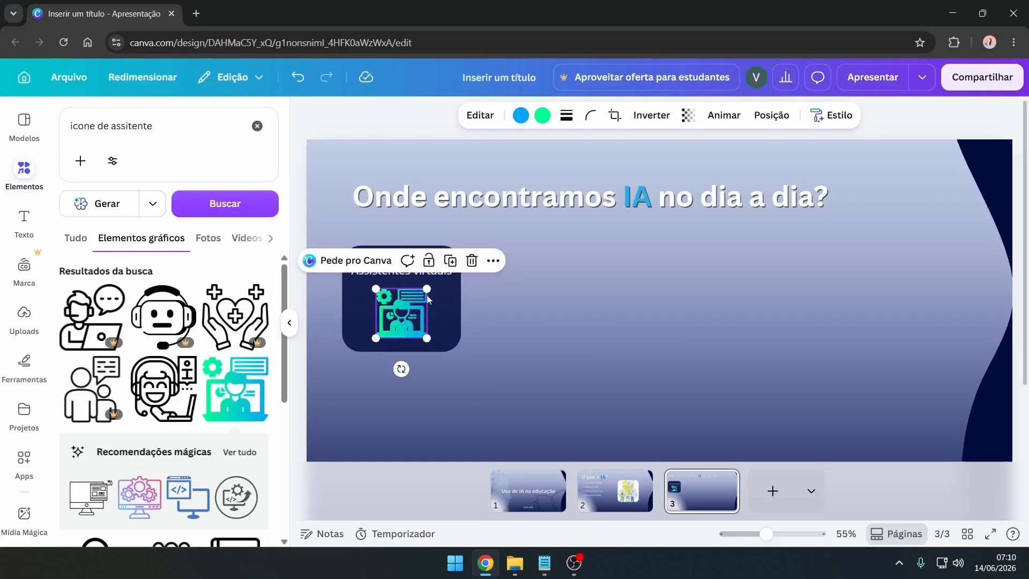
- Recolour the assistant icon's gradient, changing its blue to royal blue and its green to bright light blue
left_click(520, 115)
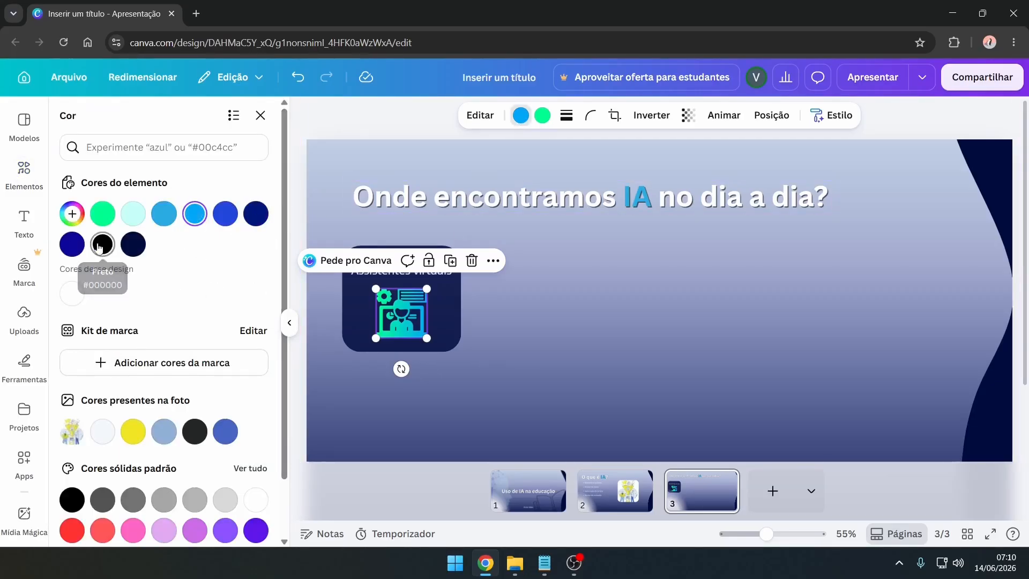
left_click(133, 243)
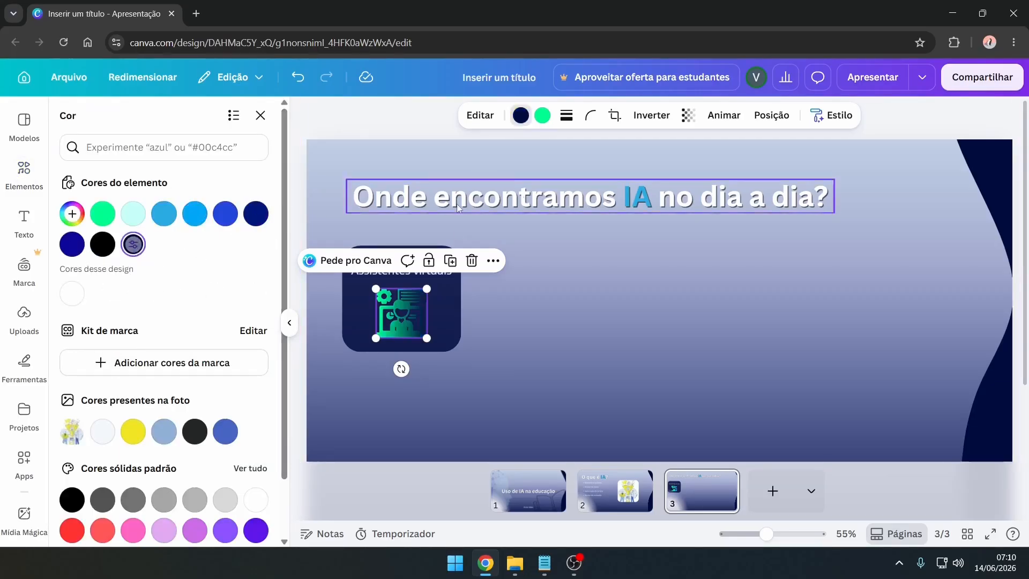
left_click(225, 214)
left_click(194, 213)
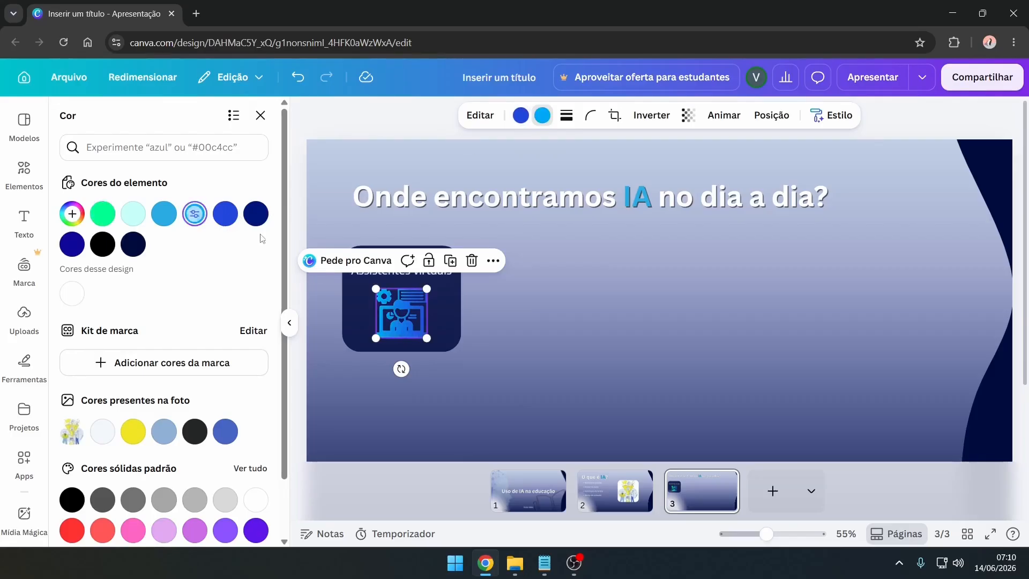
left_click(503, 358)
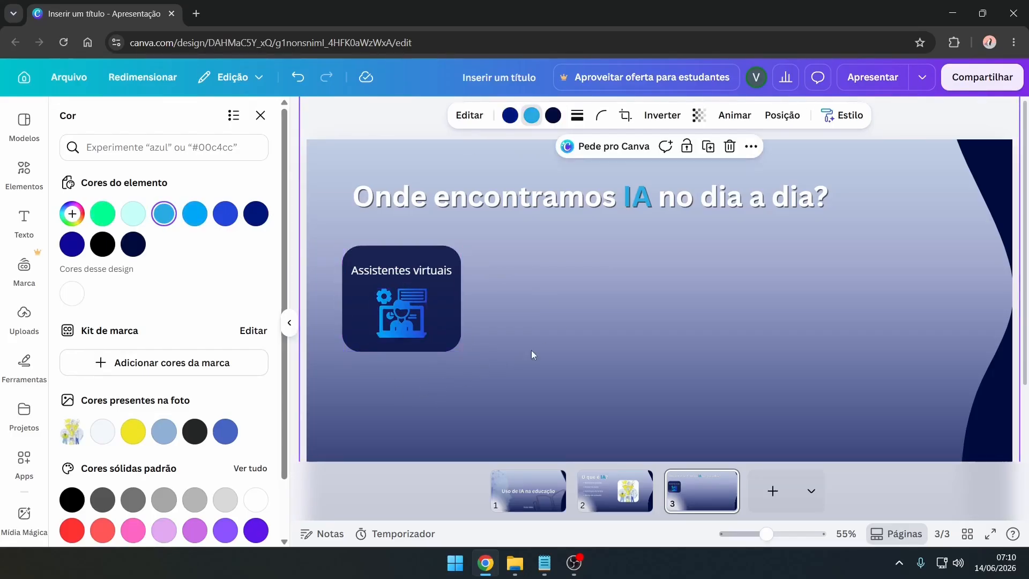
left_click_drag(435, 382, 391, 300)
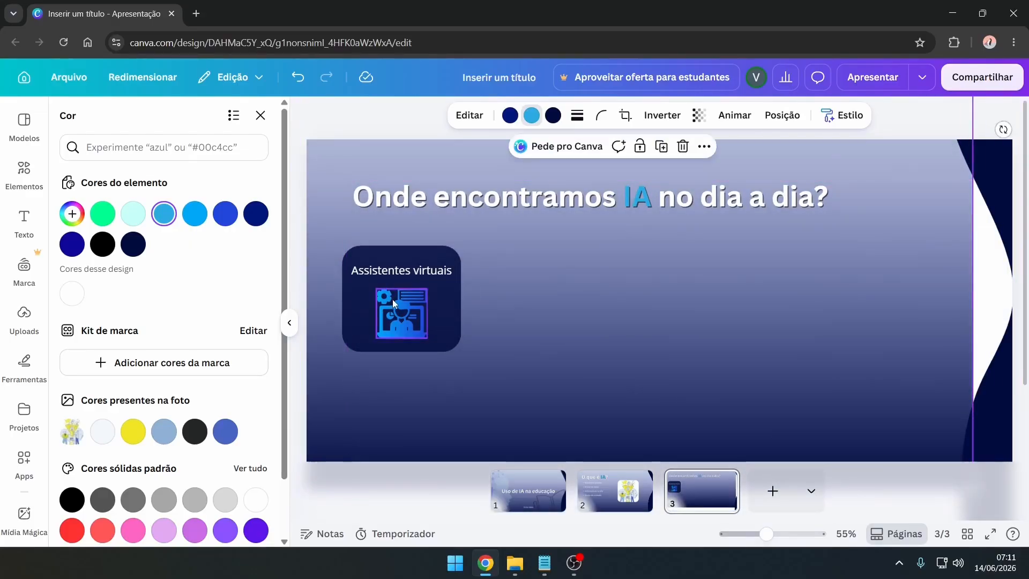
key("ctrl+z")
- Duplicate the dark card with its "Assistentes virtuais" label three times, forming an evenly spaced row of four cards
left_click(436, 297)
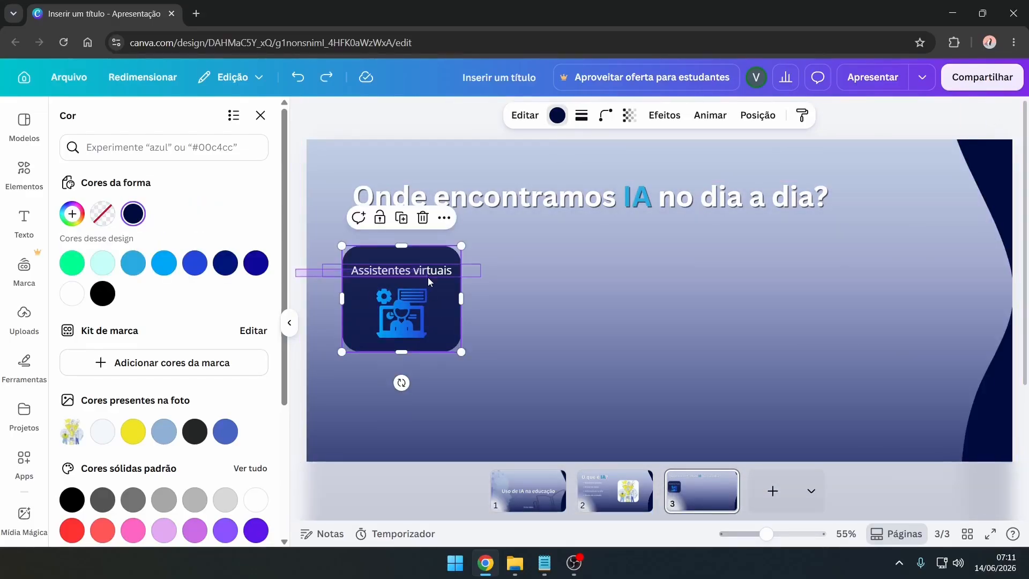
left_click(438, 275, "shift")
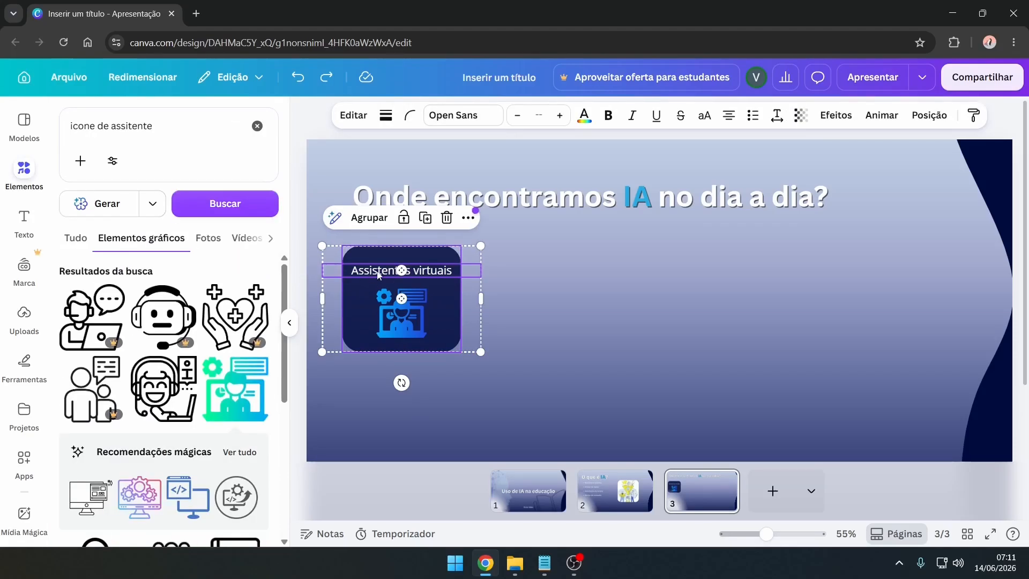
left_click(424, 218)
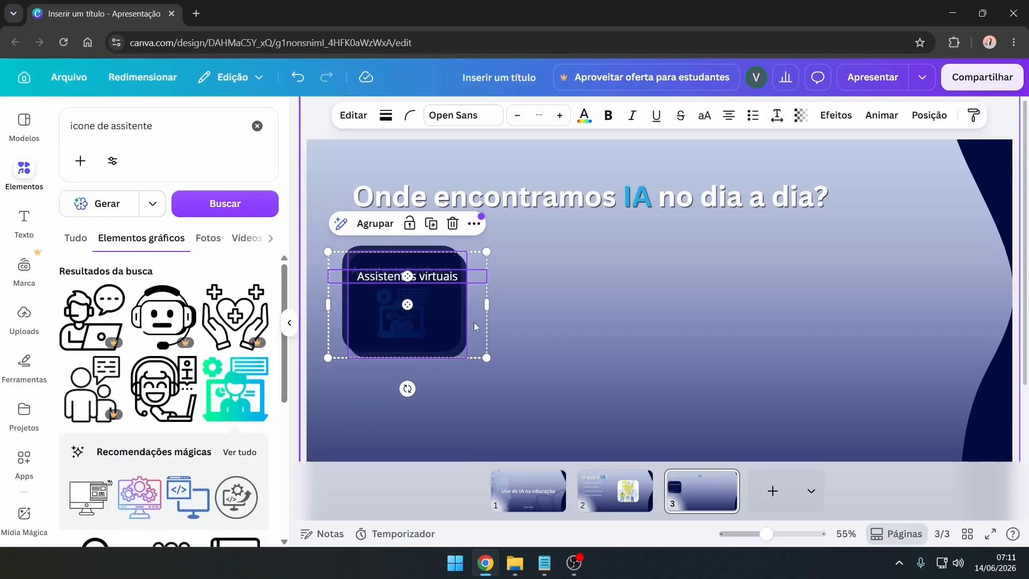
left_click_drag(470, 323, 628, 320)
left_click(585, 218)
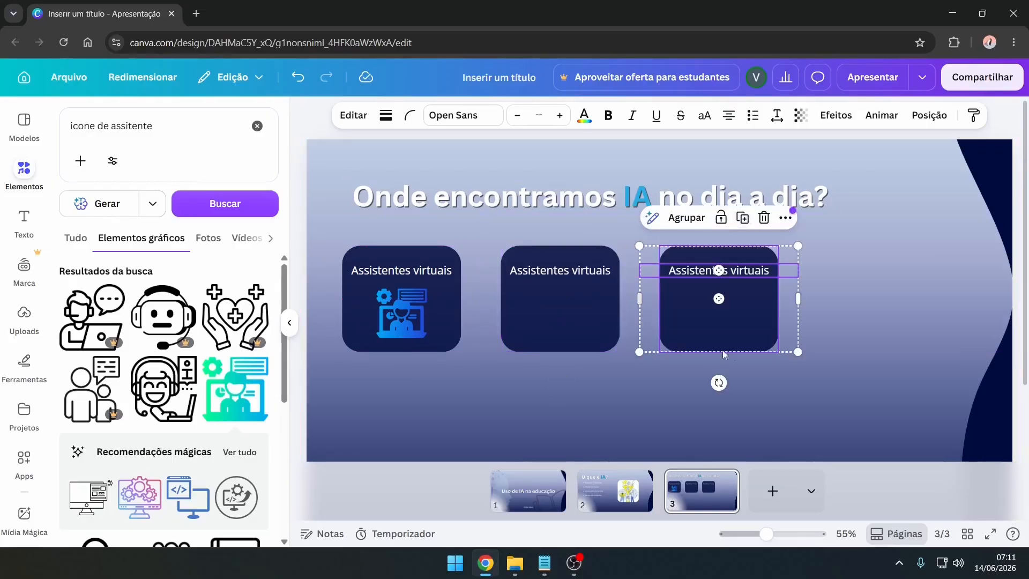
left_click(741, 220)
- Copy "Sistemas de recomendação" from Slides.txt in Notepad and replace the second card's label with it in Canva
left_click(546, 271)
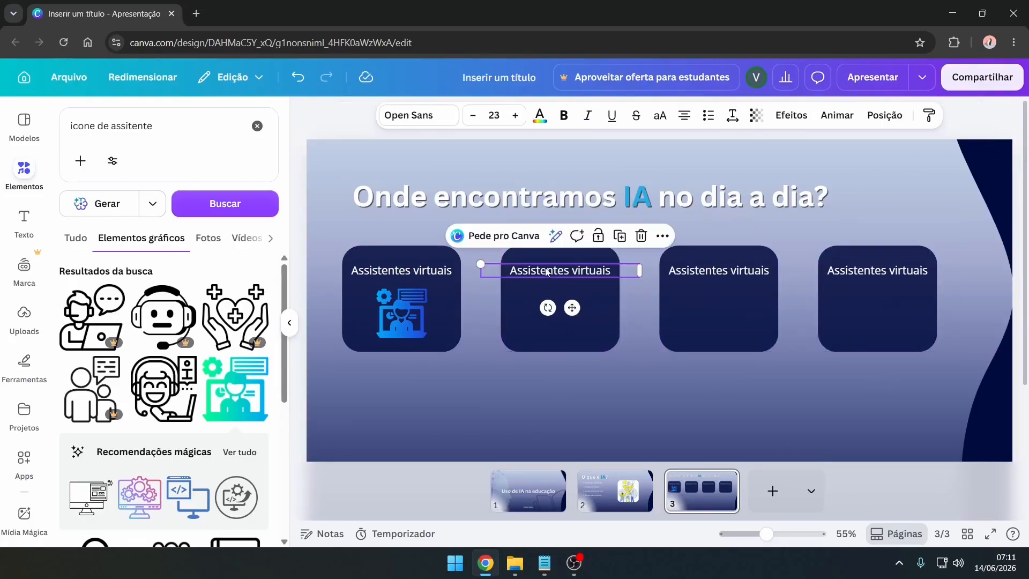
left_click(547, 272)
left_click(544, 563)
left_click_drag(622, 198, 485, 204)
key("ctrl+c")
left_click(904, 118)
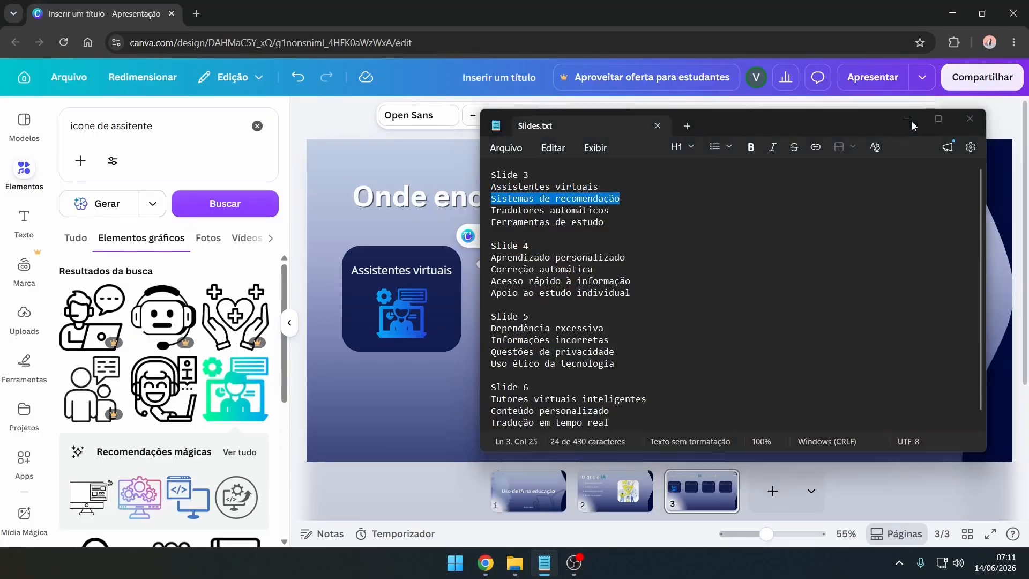
key("ctrl+v")
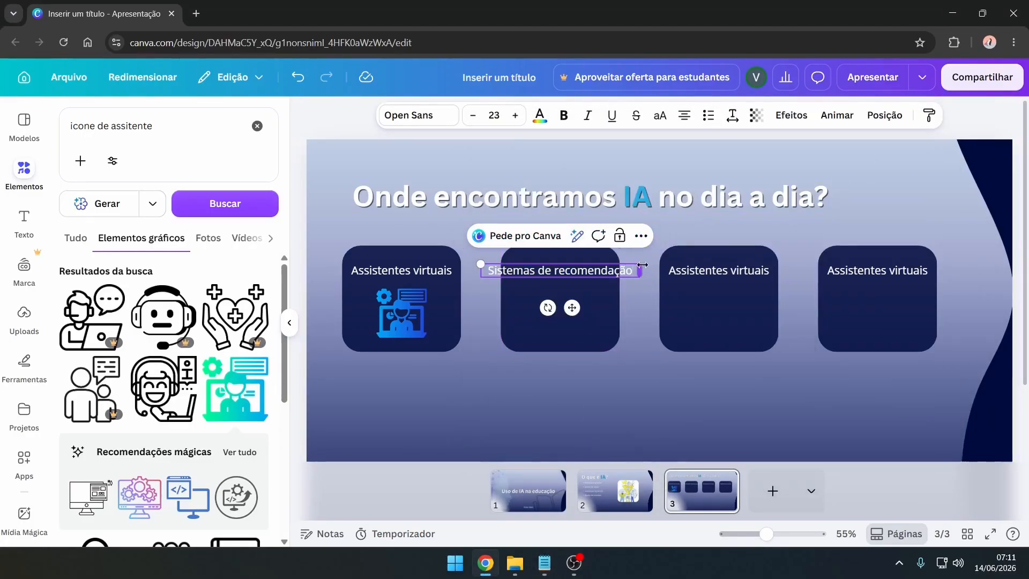
- Reduce the "Sistemas de recomendação" label to size 19, narrow it to two lines, and centre it near the card's upper edge
left_click(474, 122)
left_click(474, 123)
left_click(474, 122)
left_click(474, 122)
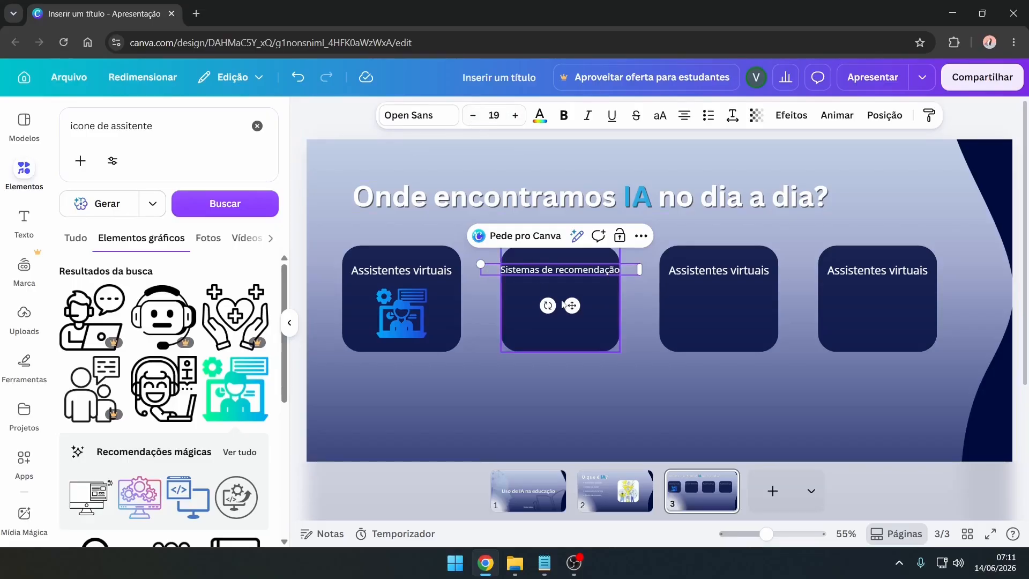
left_click_drag(574, 306, 579, 306)
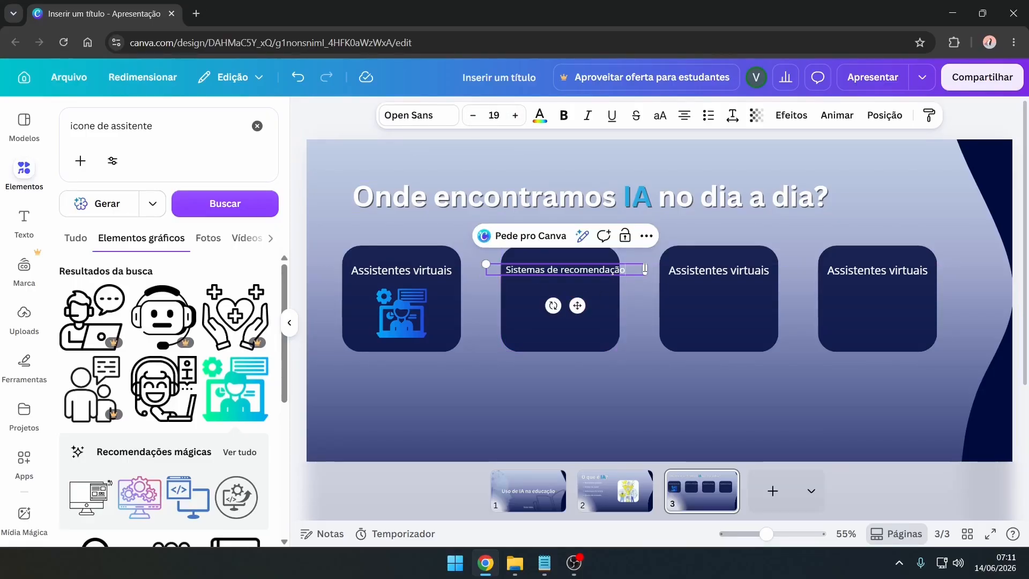
left_click_drag(644, 269, 588, 272)
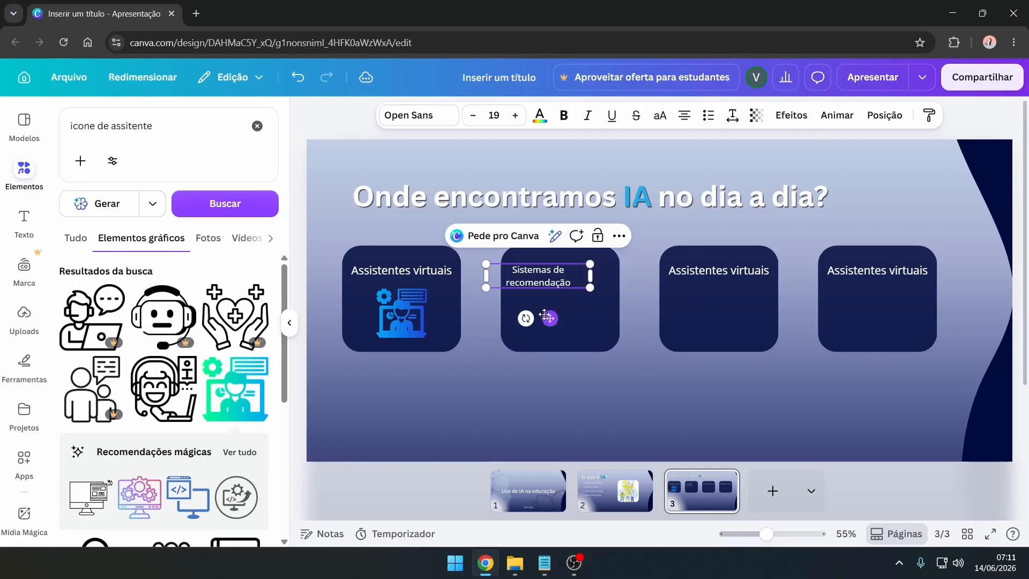
left_click_drag(555, 317, 572, 312)
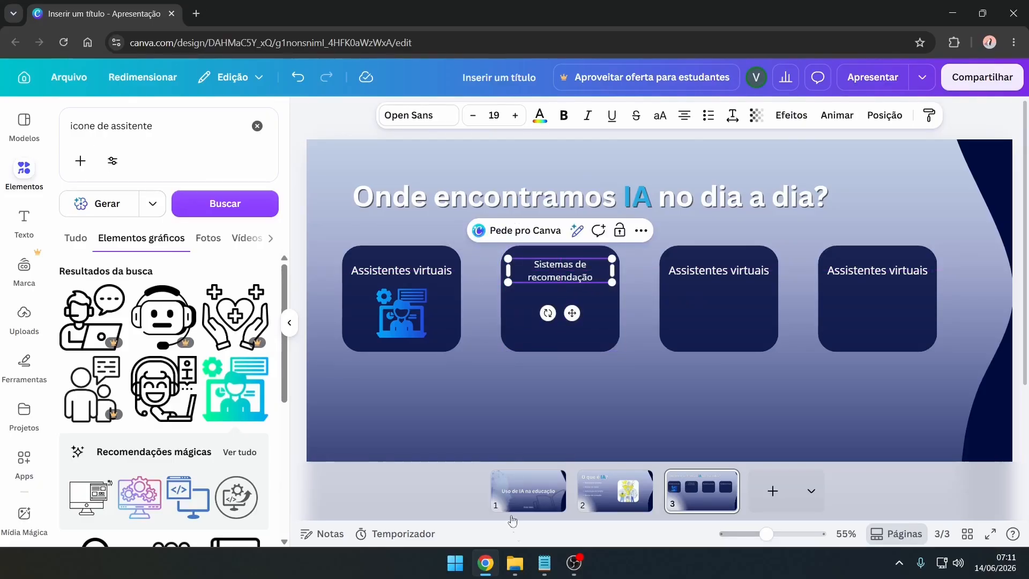
- Replace the third card's label with "Tradutores automáticos" from Slides.txt in Notepad and fit it on two centred lines near the card's upper edge
left_click(544, 563)
left_click_drag(616, 212, 534, 211)
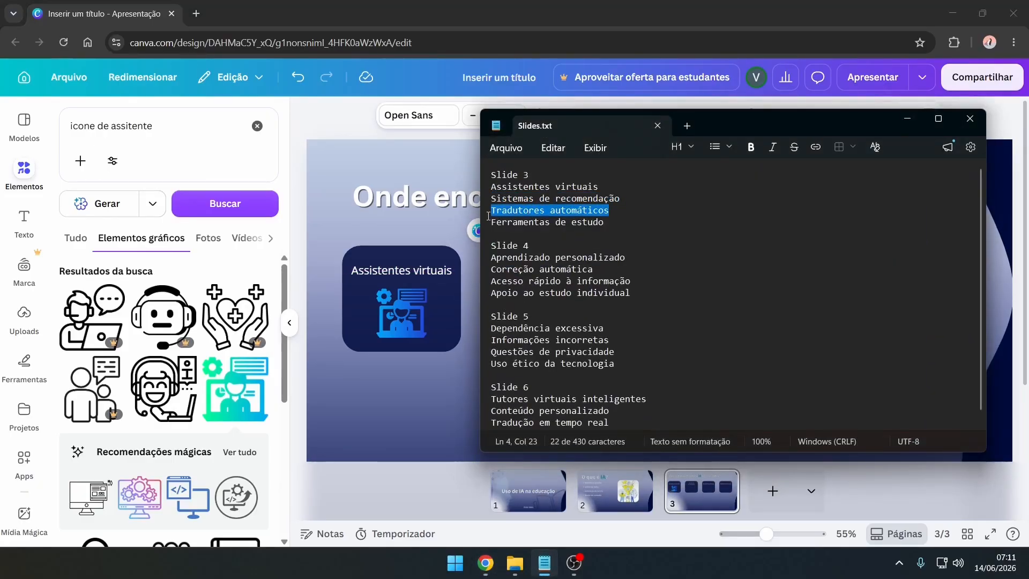
left_click(516, 562)
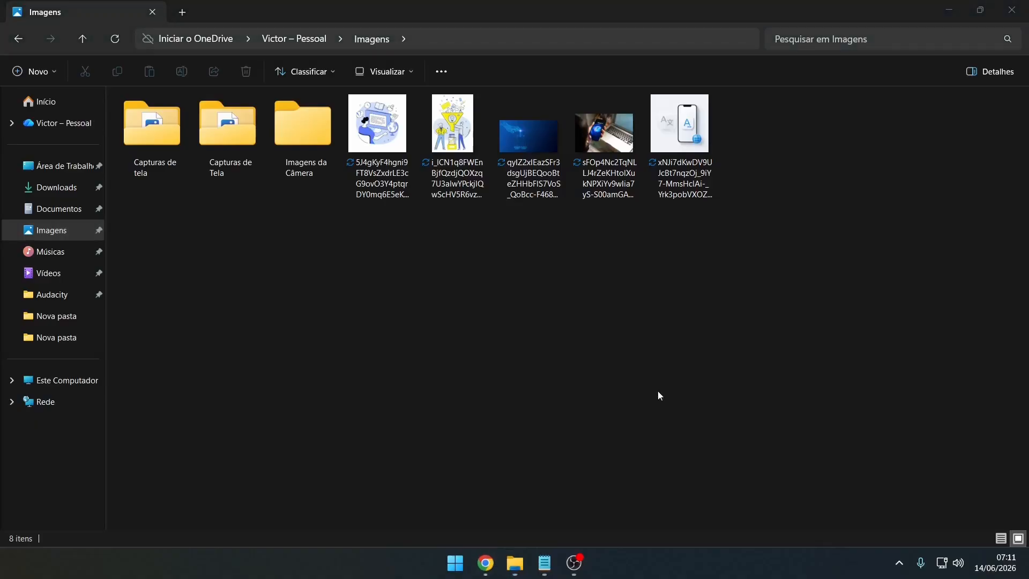
left_click(485, 571)
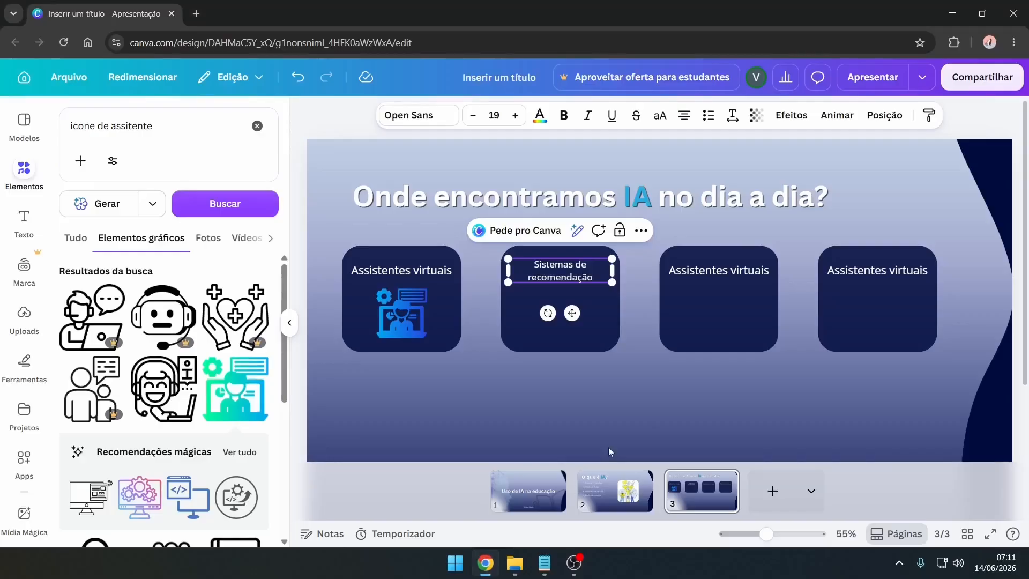
double_click(714, 272)
key("ctrl+v")
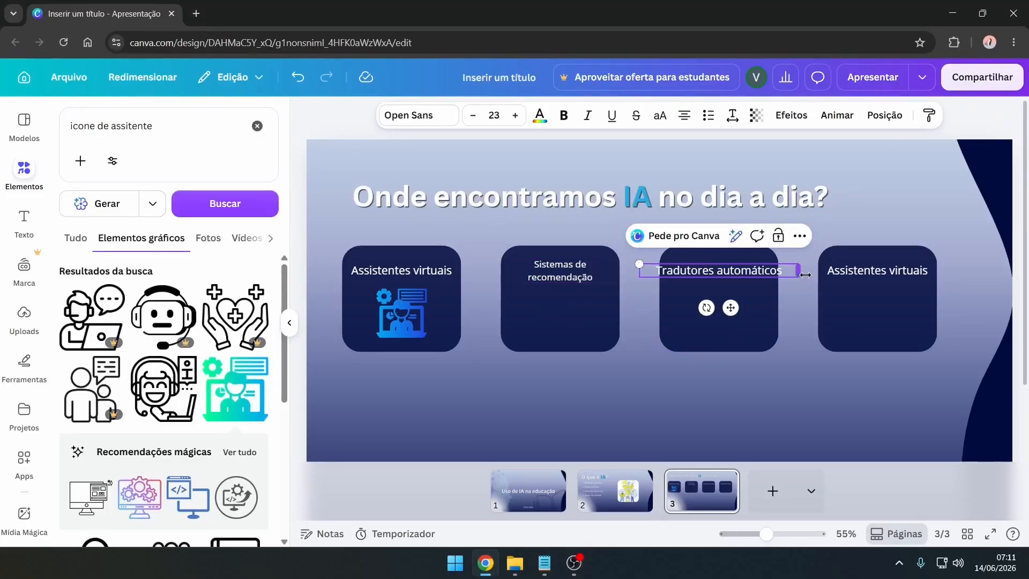
left_click_drag(805, 274, 752, 277)
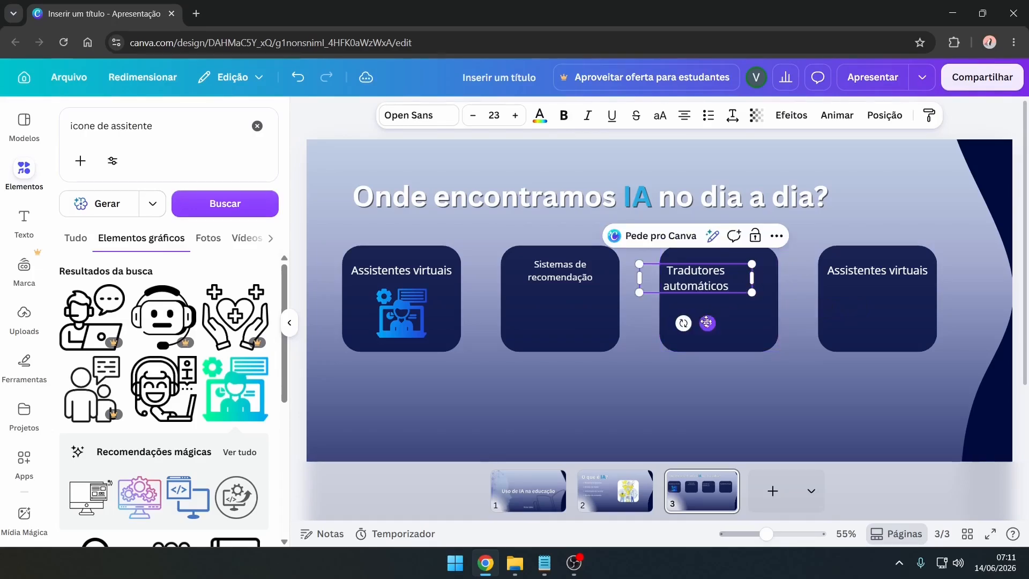
left_click_drag(707, 322, 731, 316)
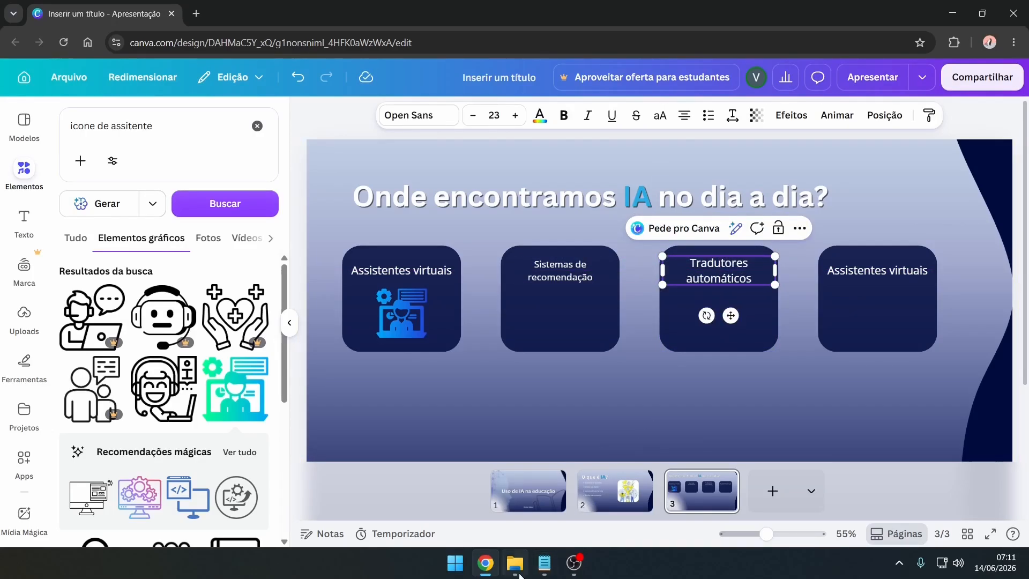
- Replace the fourth card's label with "Ferramentas de estudo" from Slides.txt in Notepad and fit it on two centred lines near the card's upper edge
left_click(545, 563)
left_click_drag(604, 222, 553, 225)
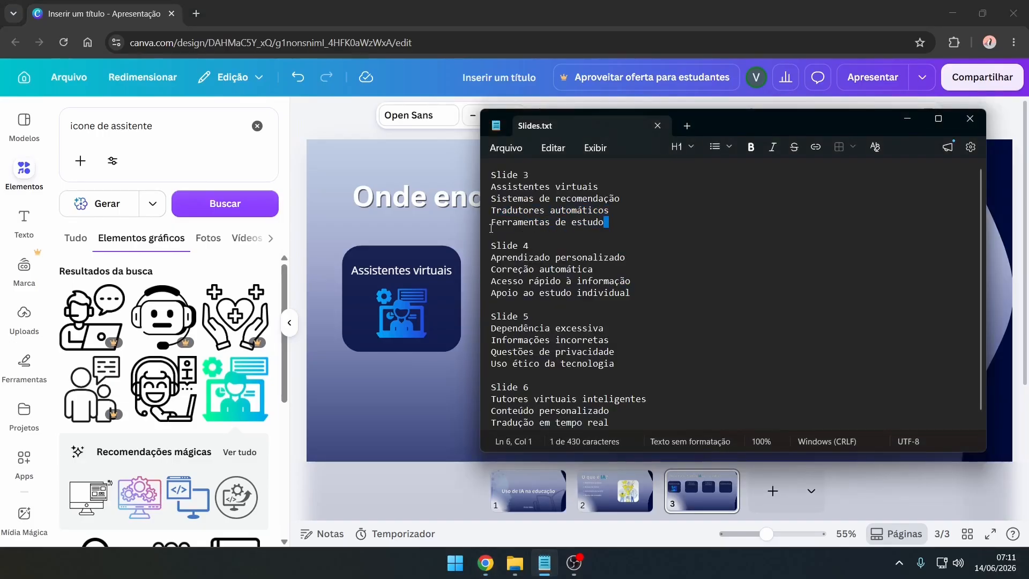
left_click_drag(491, 229, 488, 227)
key("ctrl+c")
key("alt+Tab")
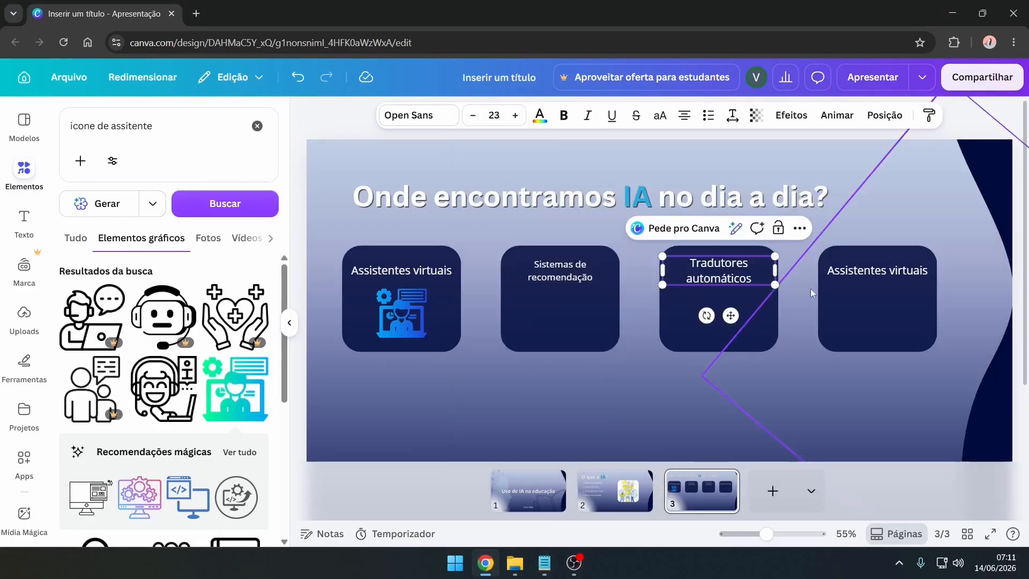
triple_click(859, 272)
key("ctrl+v")
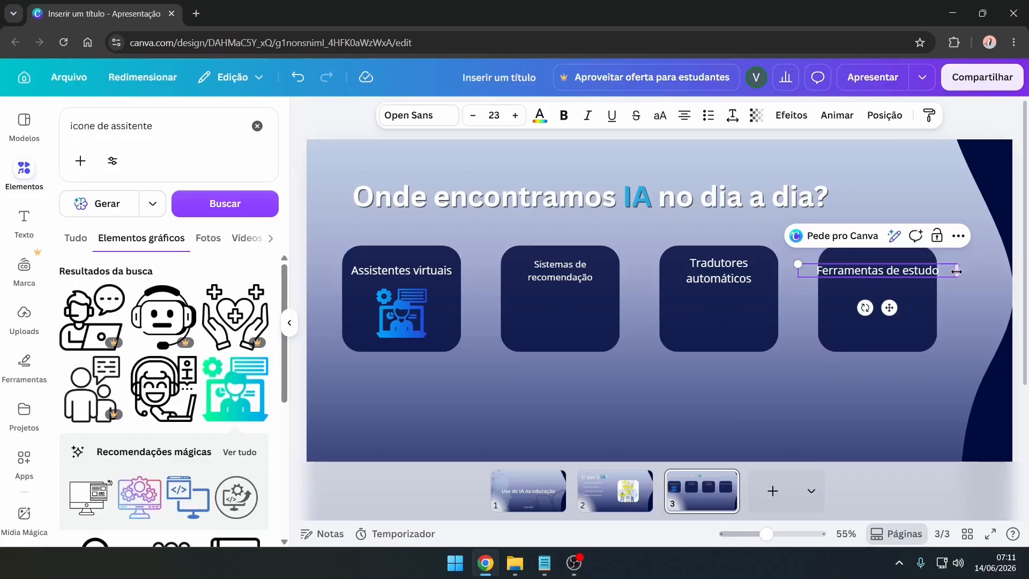
left_click_drag(956, 272, 919, 274)
left_click_drag(868, 321, 891, 316)
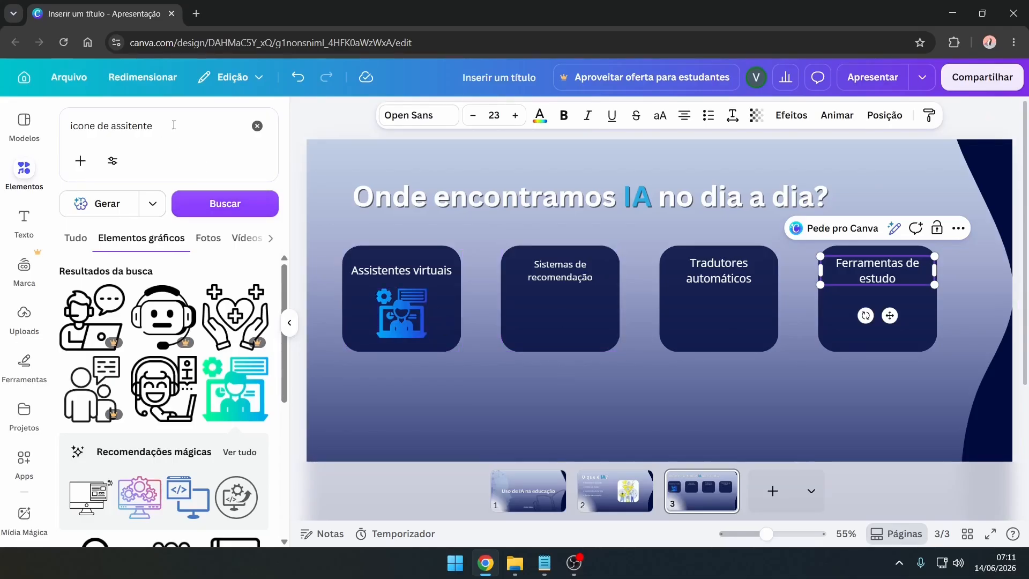
- Search the graphics for "icone de algoritimo" and fit the person-with-radiating-nodes icon below the label in the second card
left_click_drag(186, 126, 134, 120)
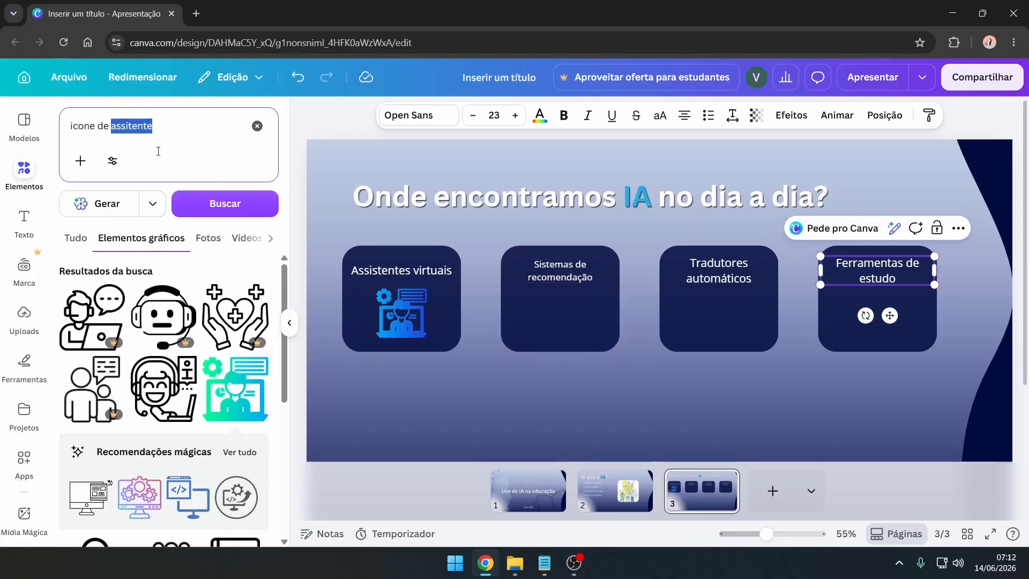
type("algoritimo")
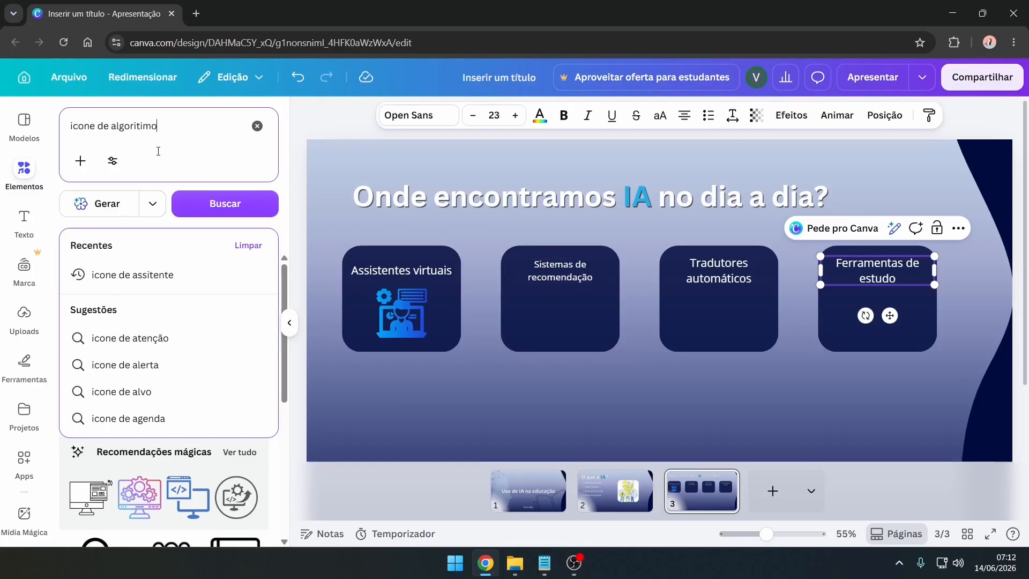
key("Return")
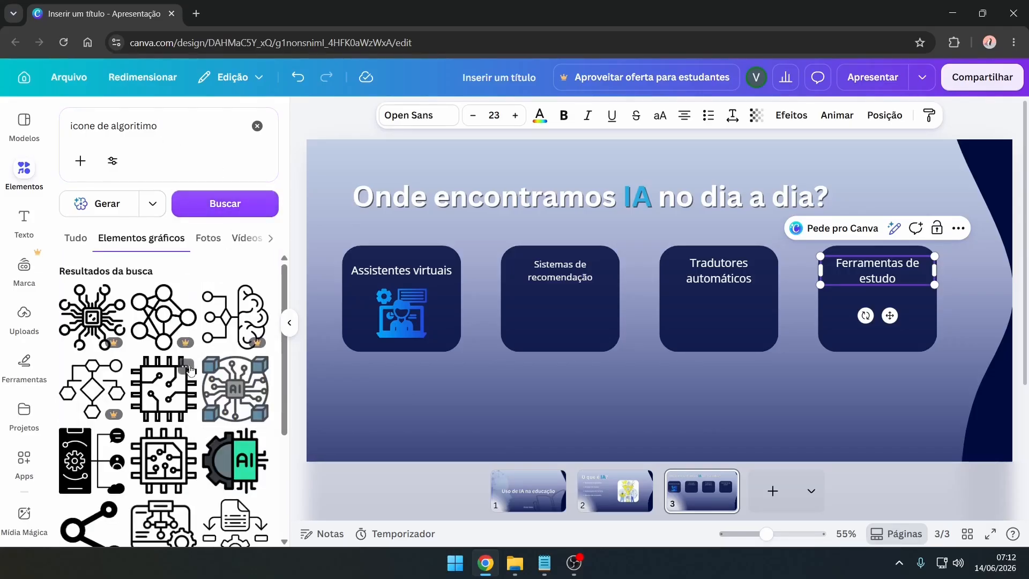
scroll(190, 368, "down", 2)
scroll(239, 384, "down", 5)
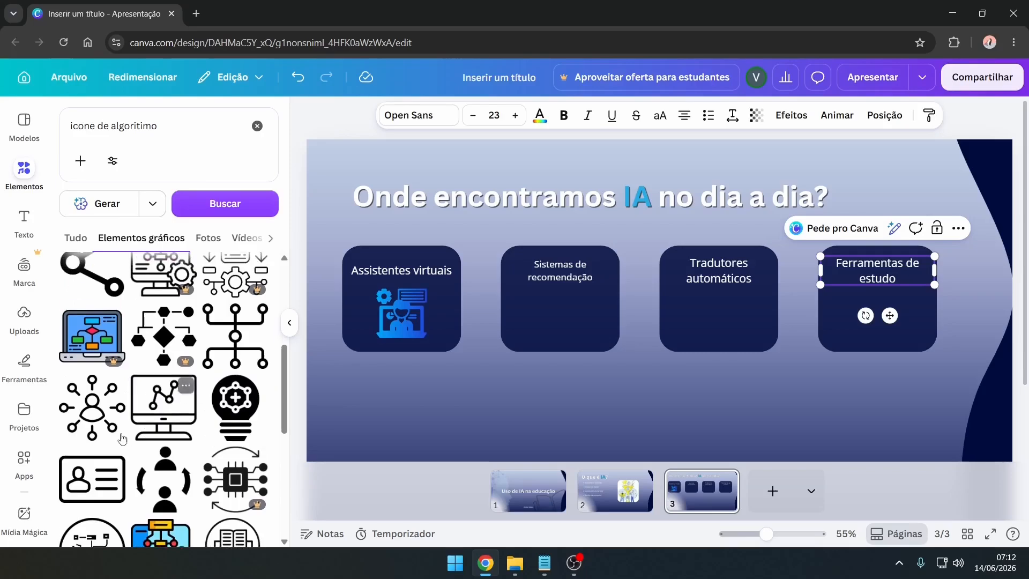
left_click_drag(92, 407, 498, 293)
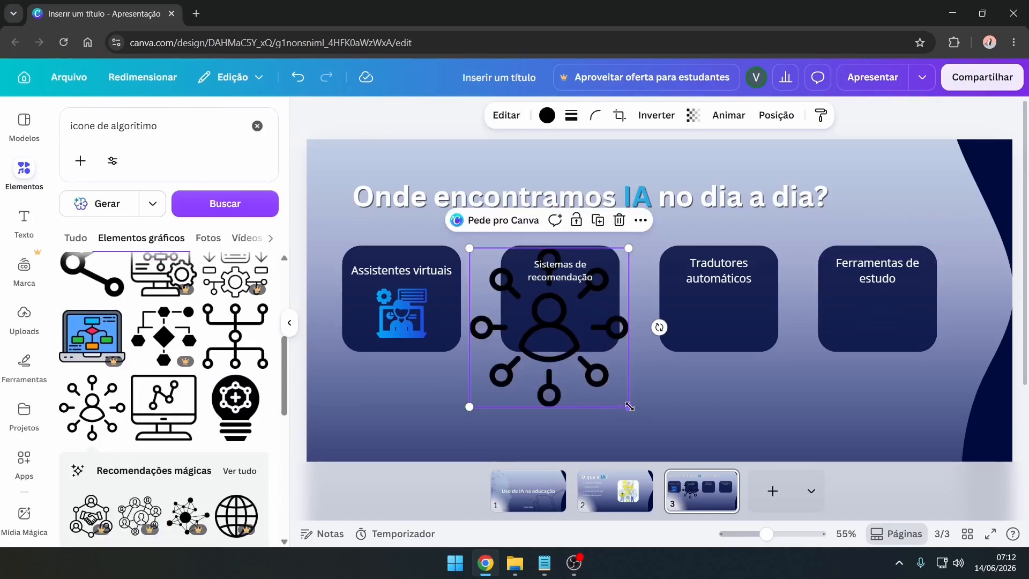
left_click_drag(621, 401, 575, 335)
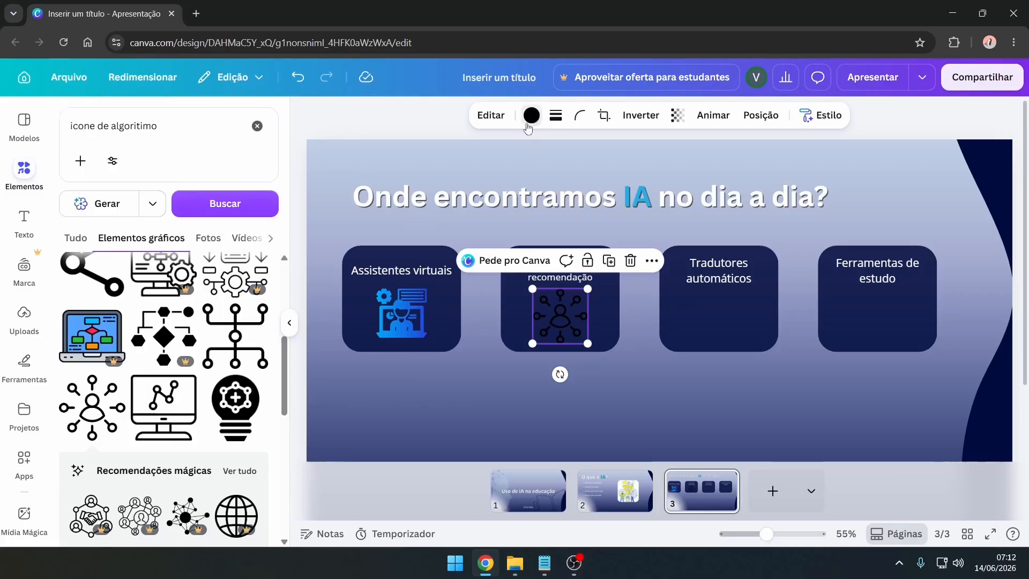
- Recolour the second card's network icon bright blue from the design's colours
left_click(527, 124)
left_click(162, 213)
left_click(13, 177)
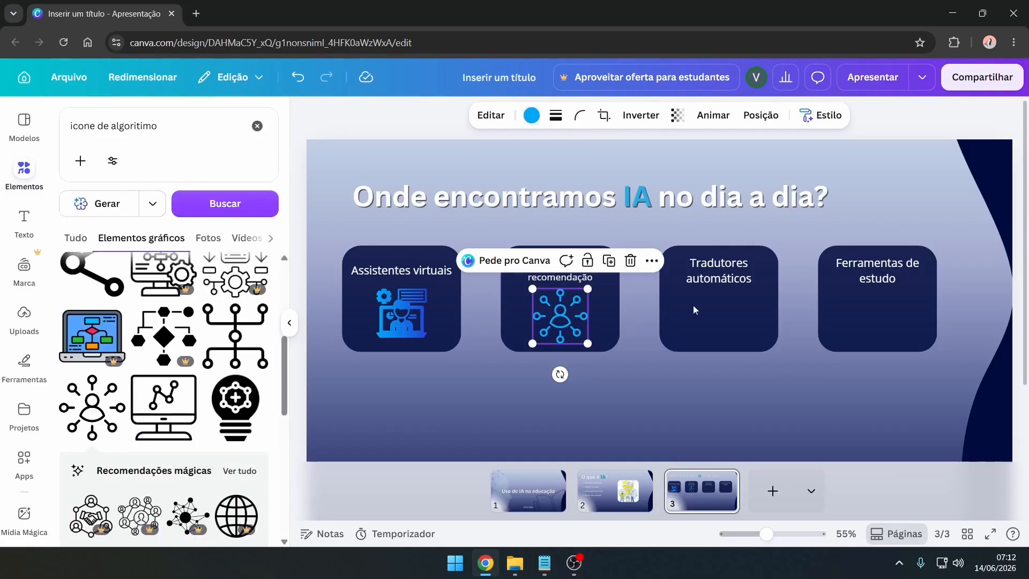
- Search the graphics for "icone de tradução" and fit the solid black translation speech-bubble icon below the label in the third card
left_click_drag(180, 128, 104, 127)
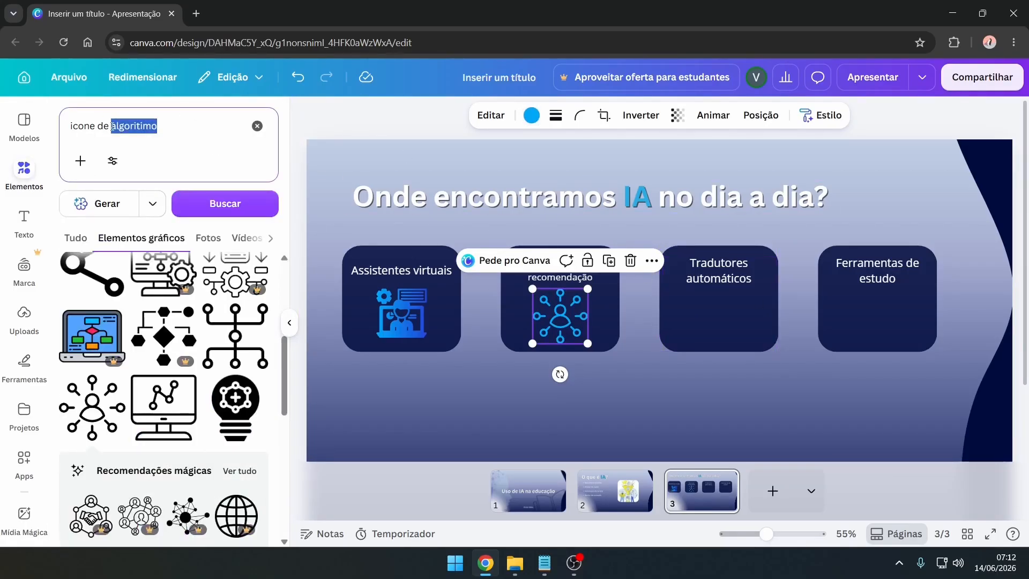
type("traduçã")
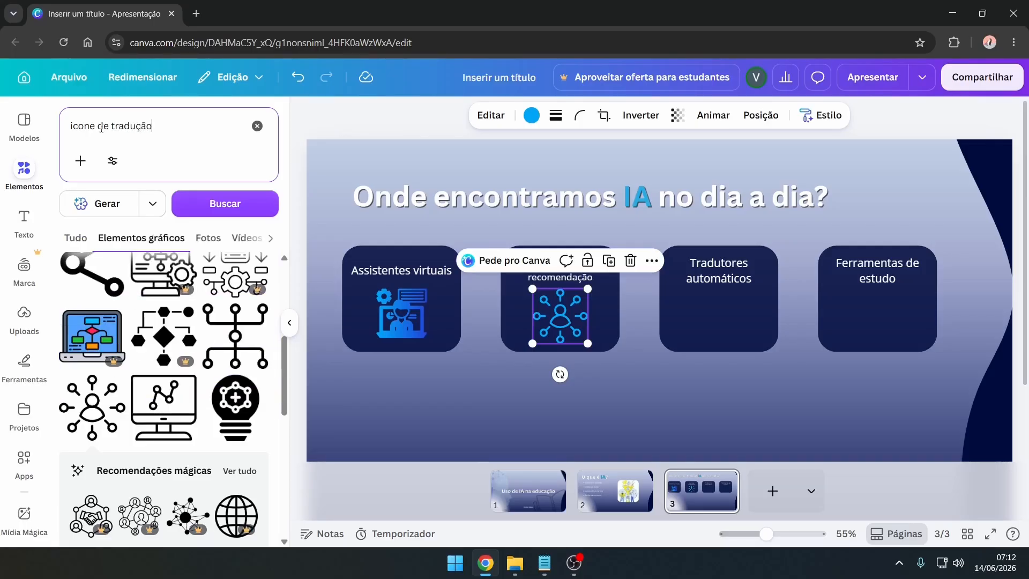
left_click(219, 204)
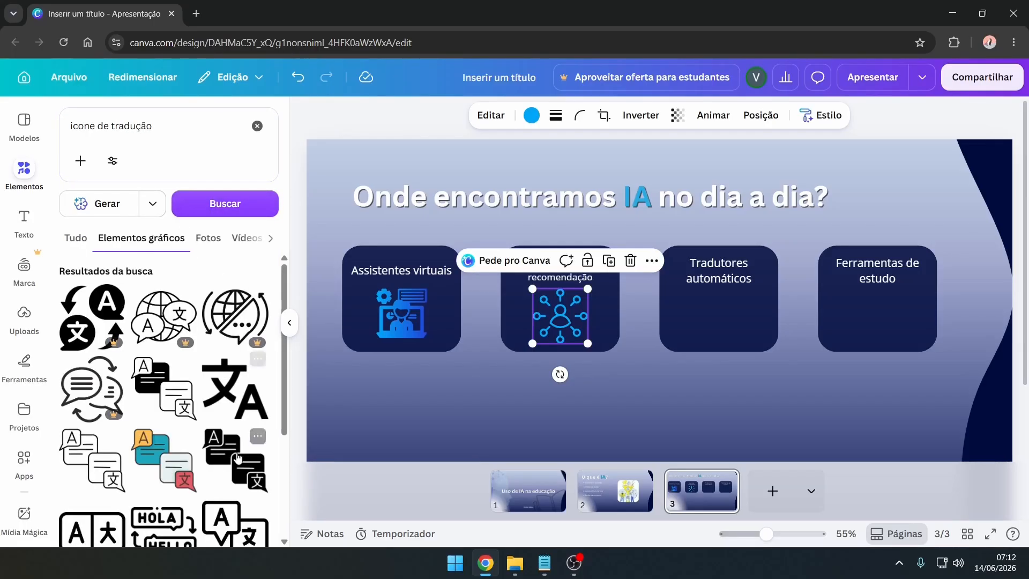
left_click_drag(238, 459, 688, 268)
left_click_drag(814, 387, 717, 296)
left_click(684, 279)
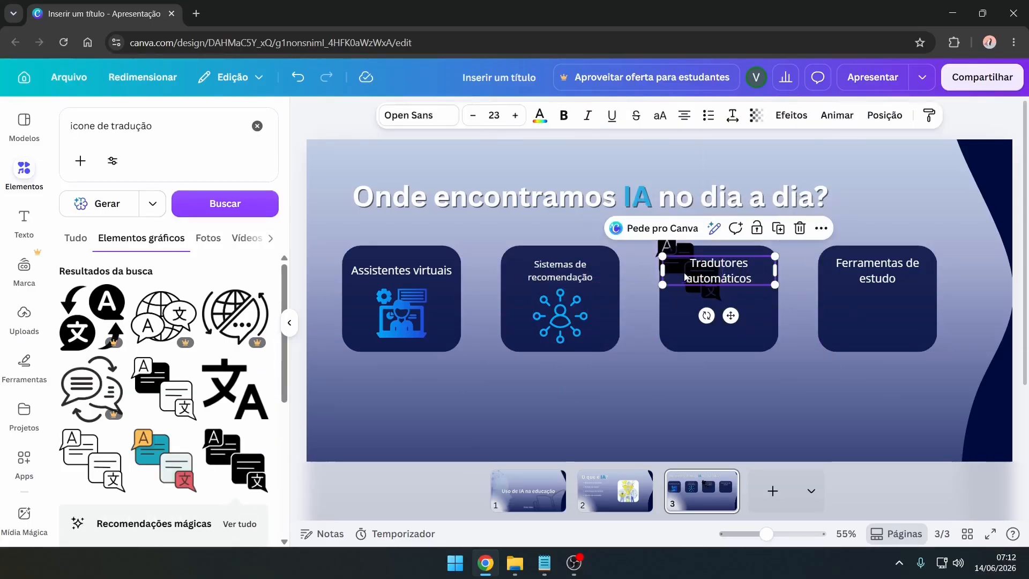
left_click_drag(676, 246, 706, 290)
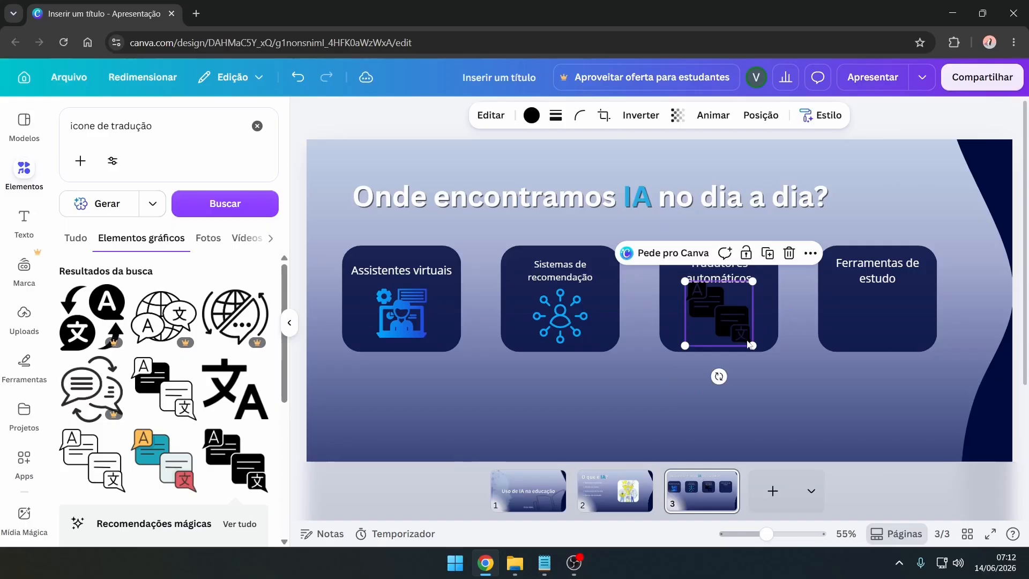
left_click_drag(753, 346, 729, 322)
left_click_drag(699, 306, 710, 320)
- Recolour the third card's translation icon with the same bright blue as the second card's icon
left_click(530, 119)
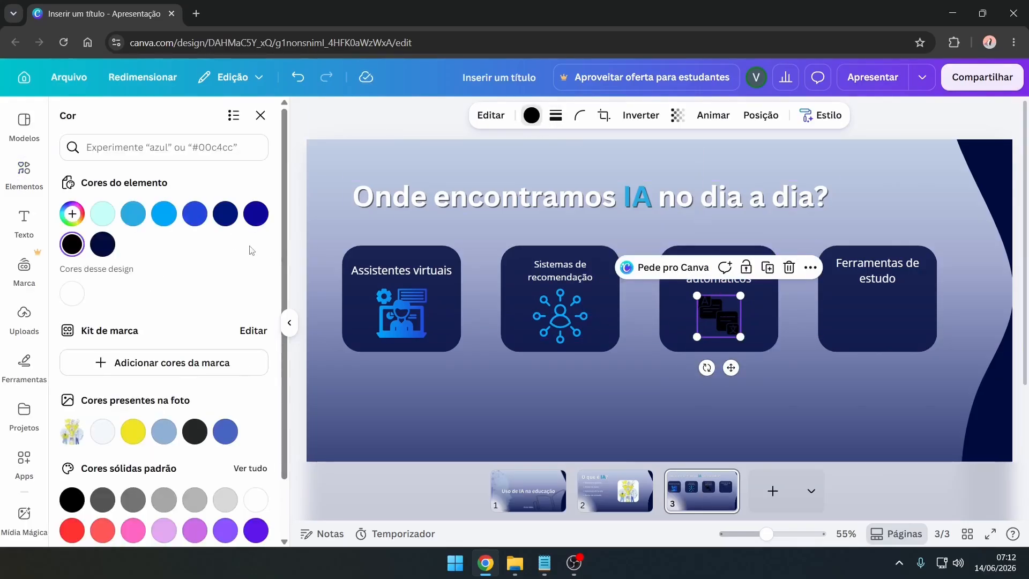
left_click(164, 214)
left_click(260, 115)
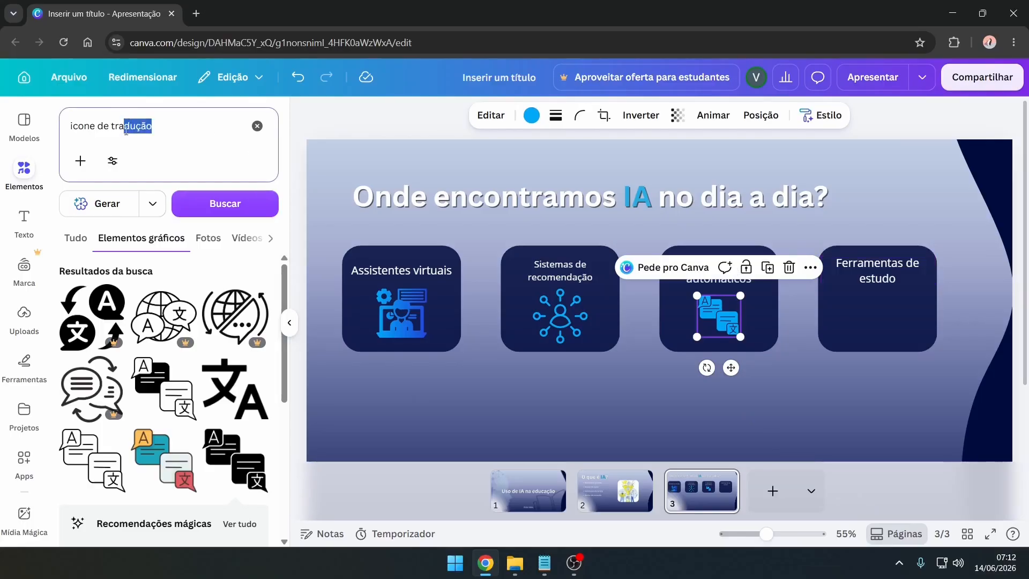
- Search the graphics for "icone de estudo" and fit the open-book-with-pencil icon below the label in the fourth card
type("es")
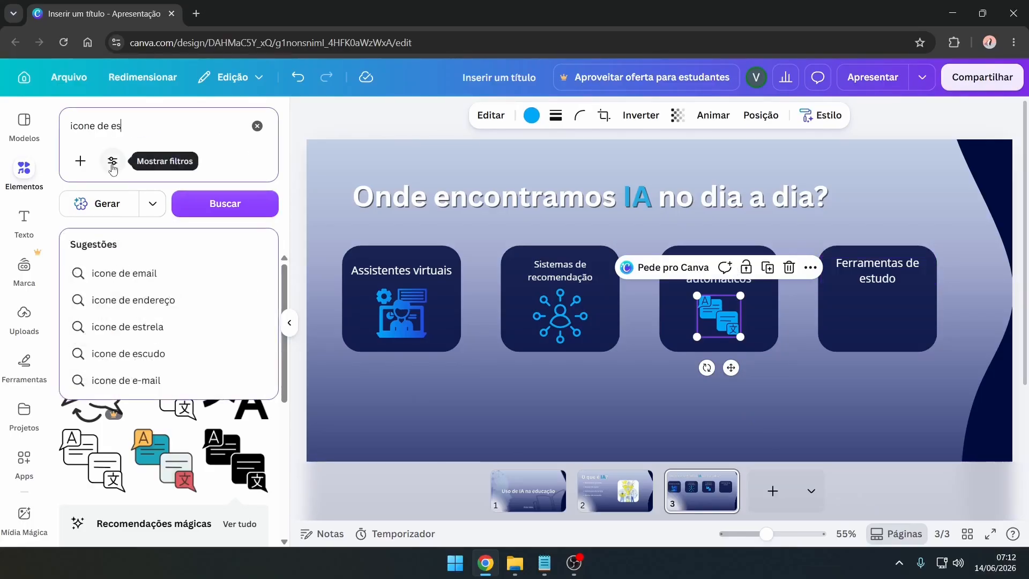
type("tudo")
key("Return")
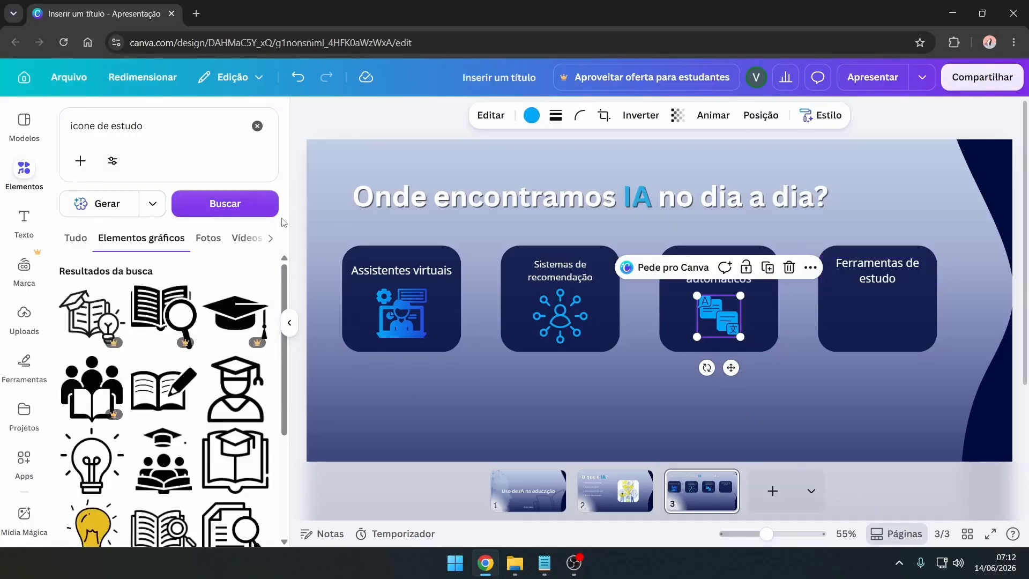
mouse_move(177, 389)
left_mouse_down()
mouse_move(412, 369)
mouse_move(926, 402)
left_mouse_up()
left_click_drag(768, 262, 918, 356)
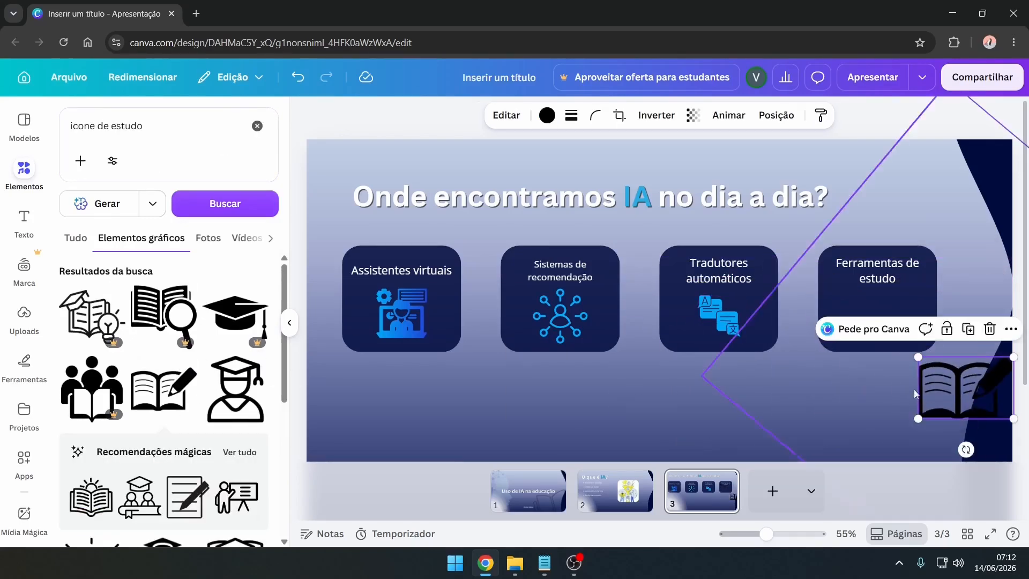
mouse_move(947, 387)
left_mouse_down()
mouse_move(853, 313)
mouse_move(843, 287)
left_mouse_up()
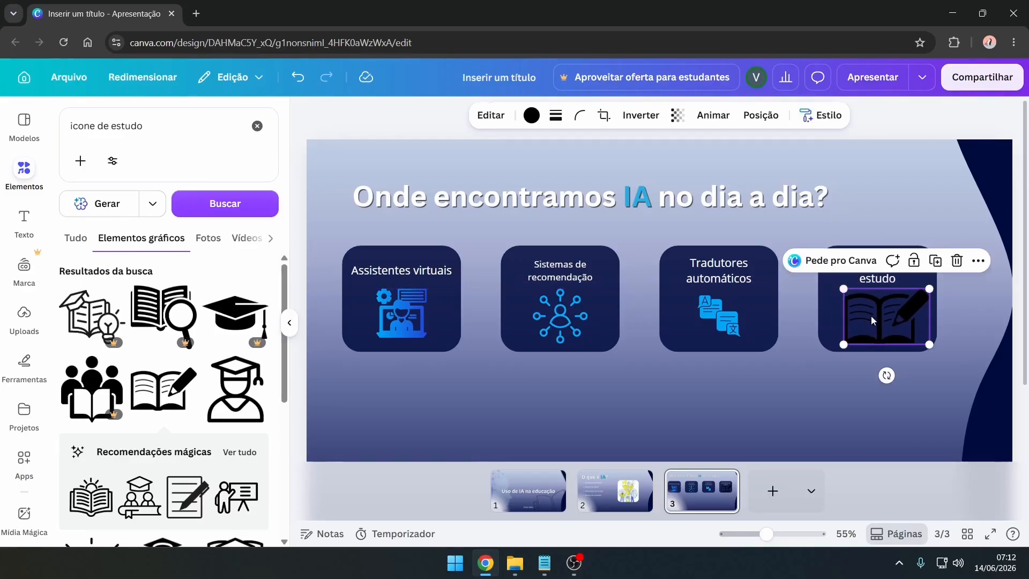
left_click_drag(879, 321, 873, 319)
left_click_drag(837, 290, 864, 312)
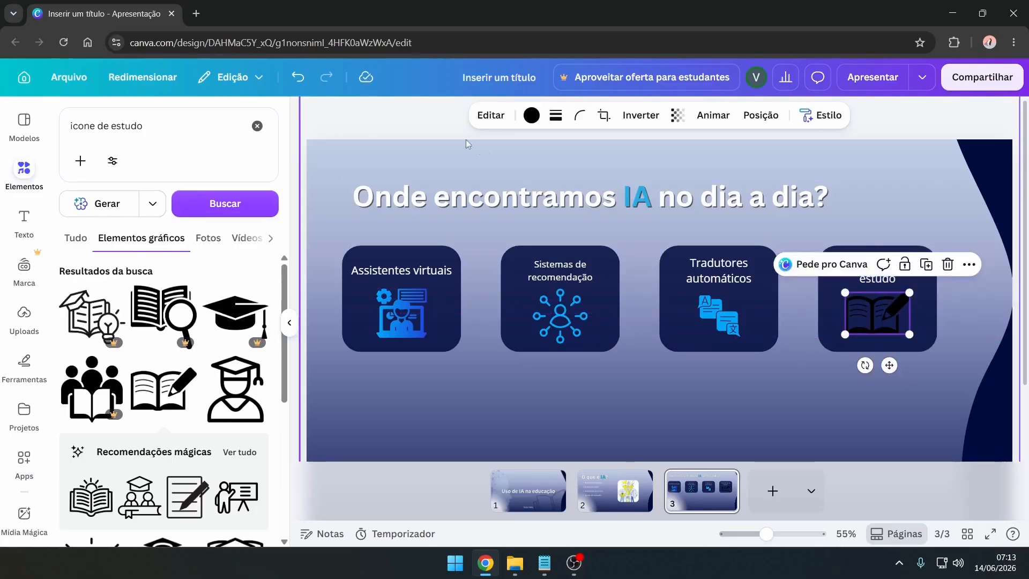
- Recolour the fourth card's book icon light blue from the design's colours and deselect it
left_click(531, 116)
left_click(133, 213)
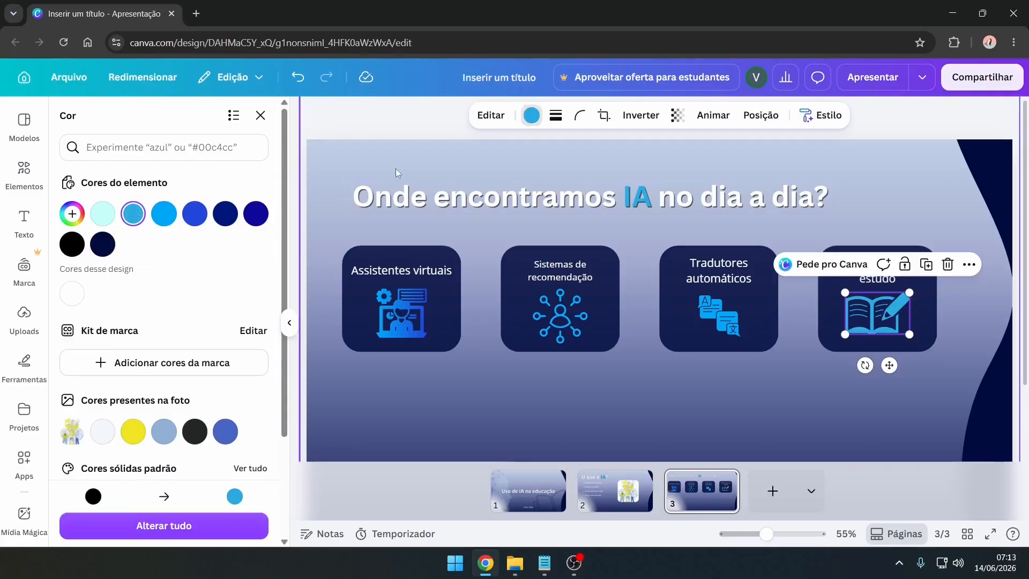
key("Escape")
left_click(374, 123)
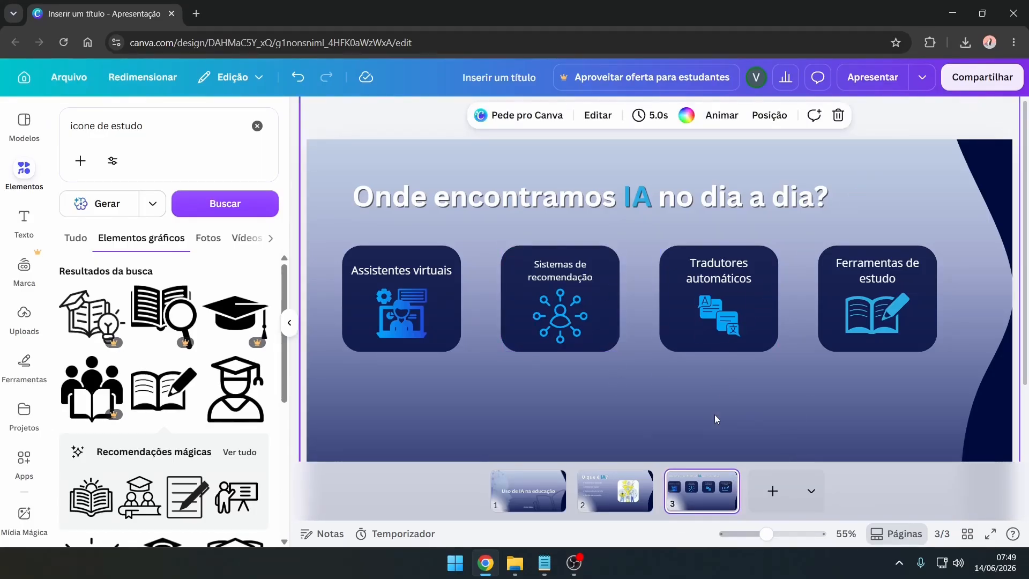
- Duplicate slide 2 and move the copy to the end of the presentation as slide 4
left_click(615, 499)
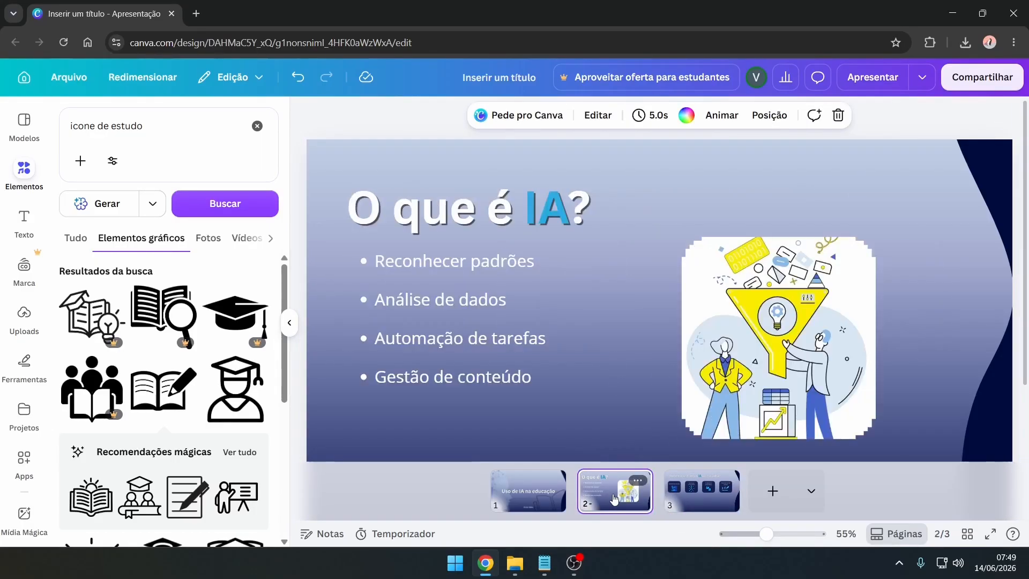
right_click(616, 495)
left_click(662, 210)
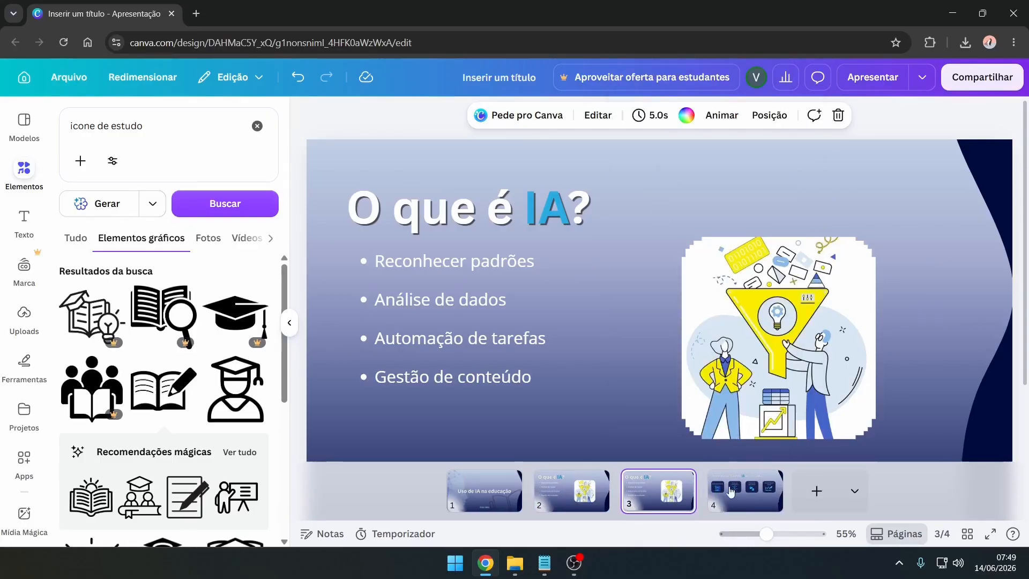
left_click_drag(647, 501, 761, 497)
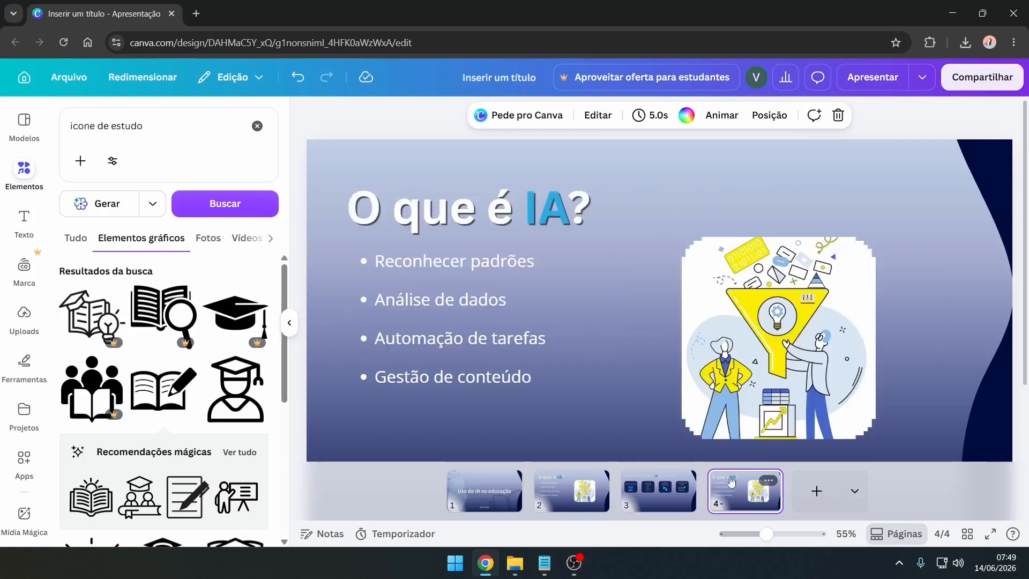
- Swap slide 4's layout so the funnel illustration is on the left and the bullet list on the right
left_click_drag(579, 342, 892, 308)
left_click_drag(813, 378, 502, 378)
left_click_drag(806, 280, 768, 321)
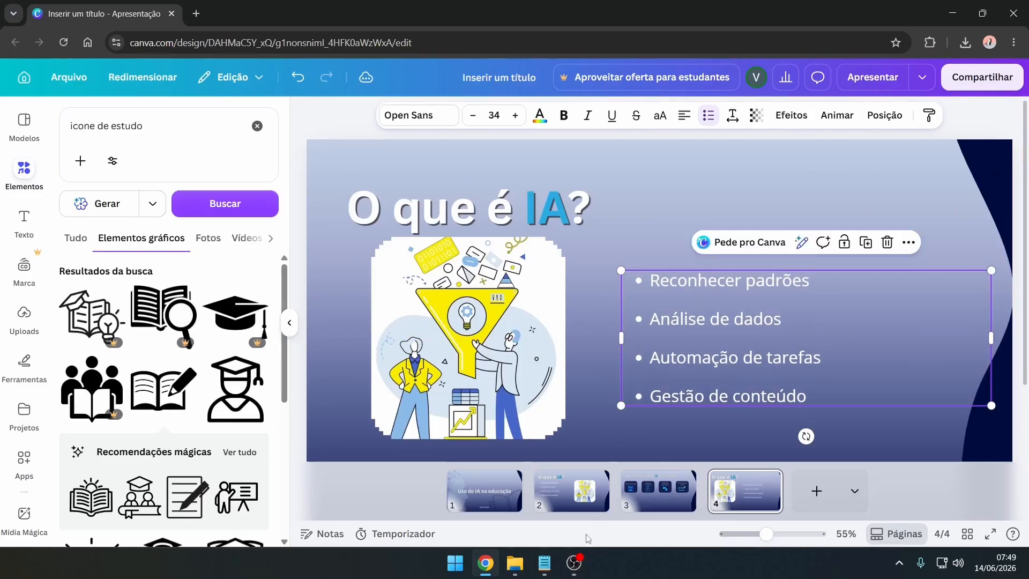
- Copy the four Slide 4 lines from Slides.txt in Notepad and replace slide 4's bullet list with them in Canva
left_click(544, 563)
left_click(600, 284)
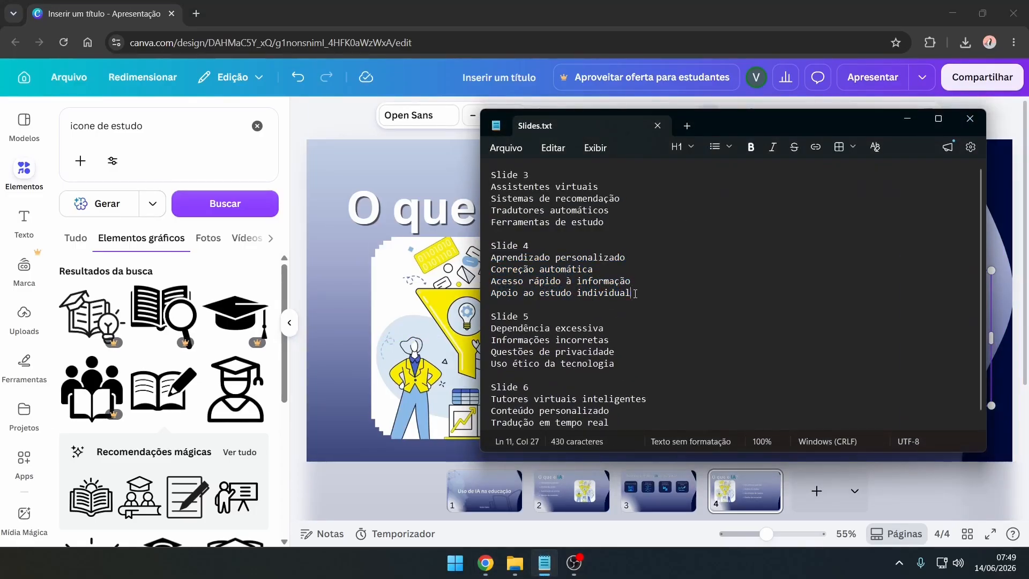
left_click_drag(634, 293, 495, 260)
left_click(907, 118)
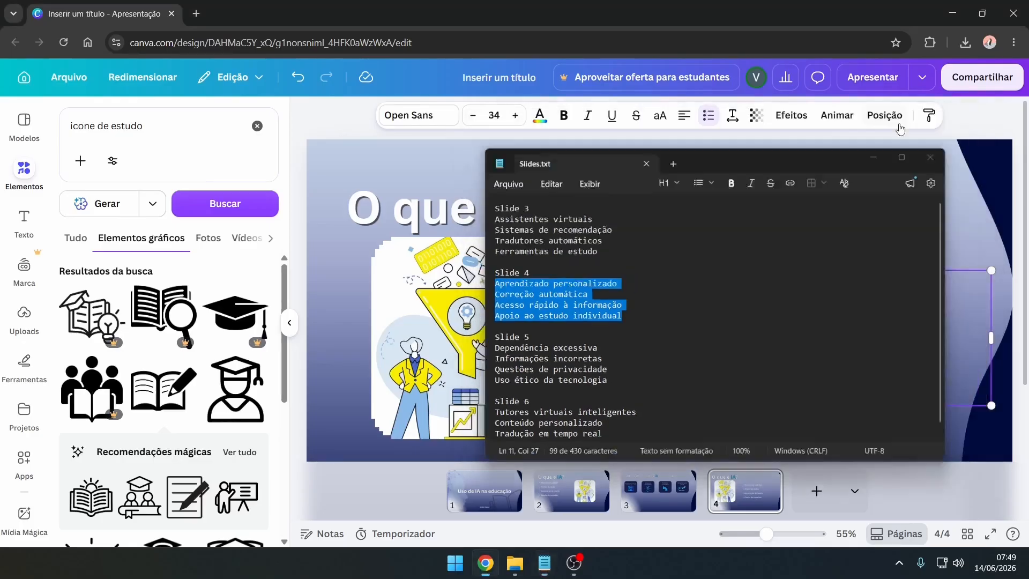
key("ctrl+a")
type("Aprendizado personalizado Correção automática Acesso rápido à informação Apoio ao estudo individual")
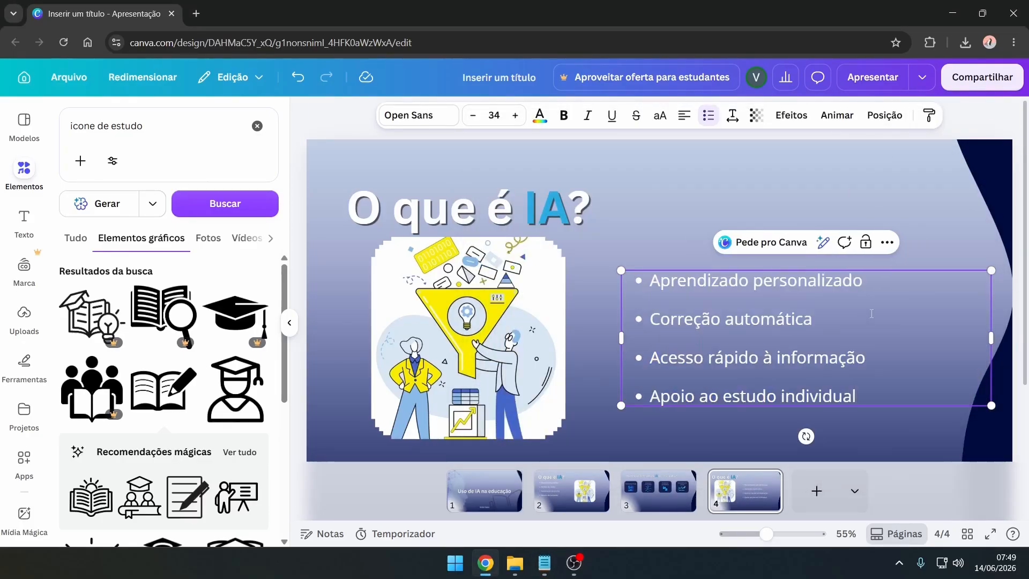
- Replace slide 4's title with "Onde a IA é utilizada na educação", reduce it to size 58,6 and widen it onto one line
left_click(491, 216)
left_click(536, 223)
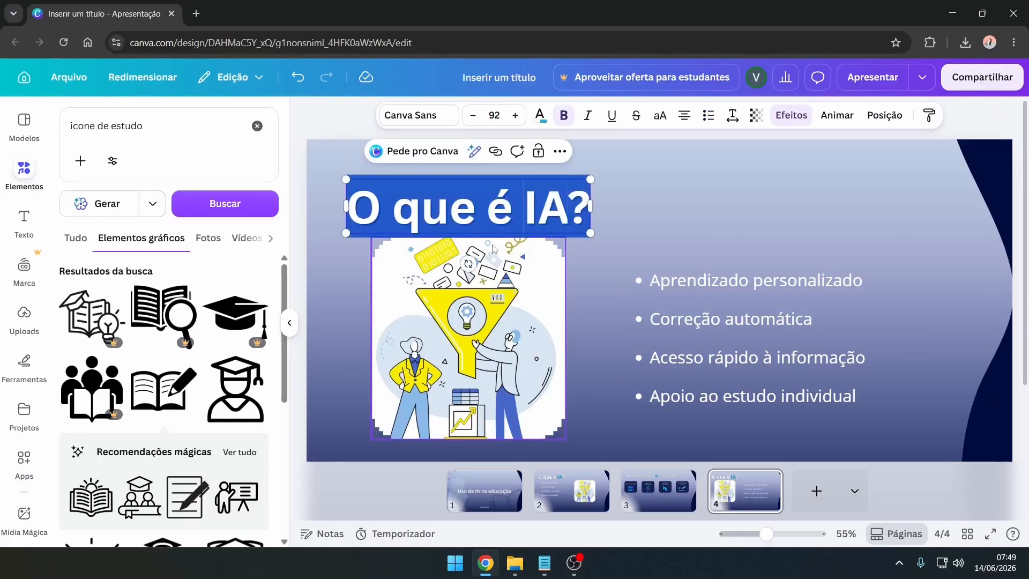
type("Onde")
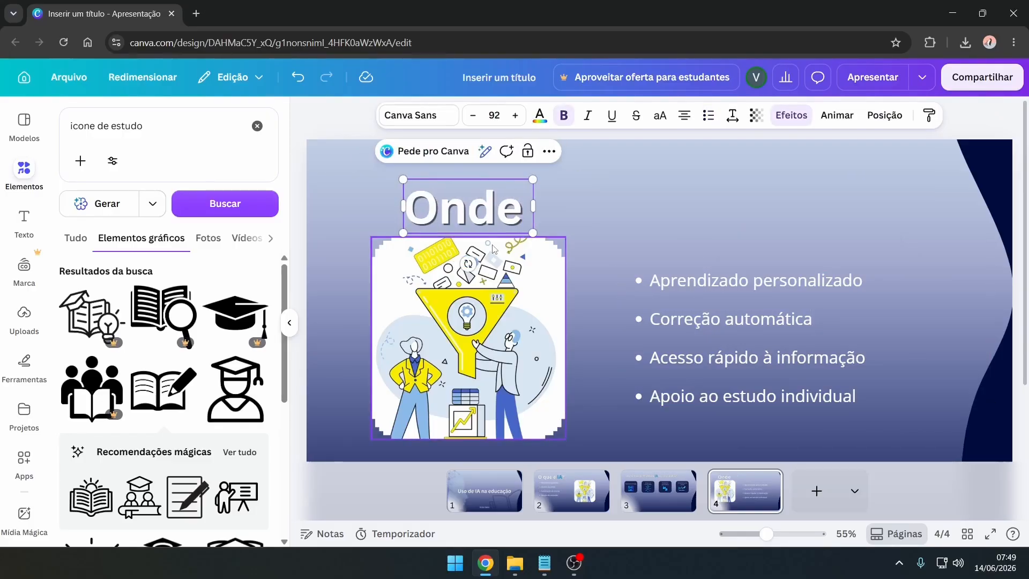
type(" a IA é útil")
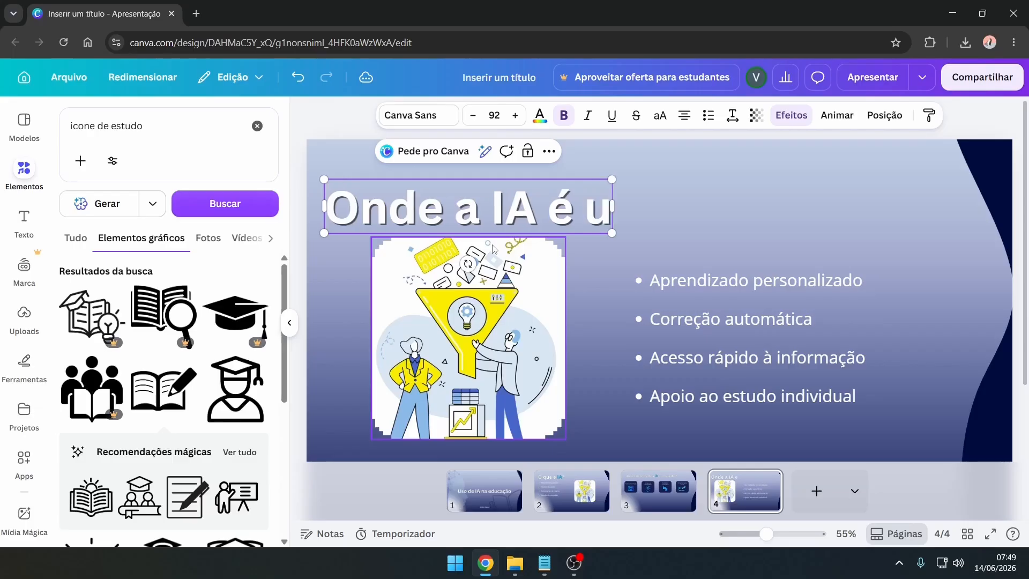
type("izada na e")
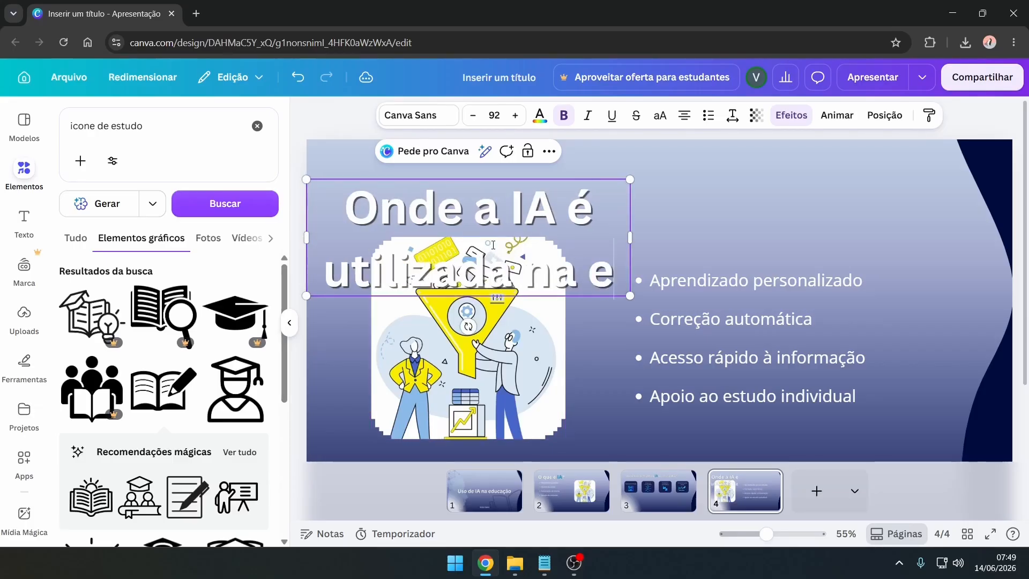
type("ducação")
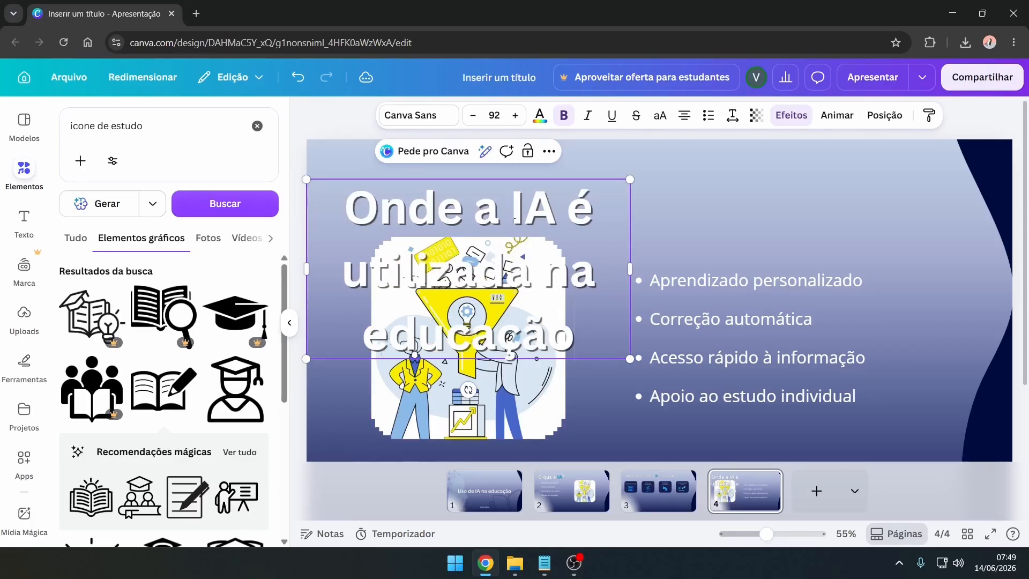
left_click_drag(307, 358, 423, 293)
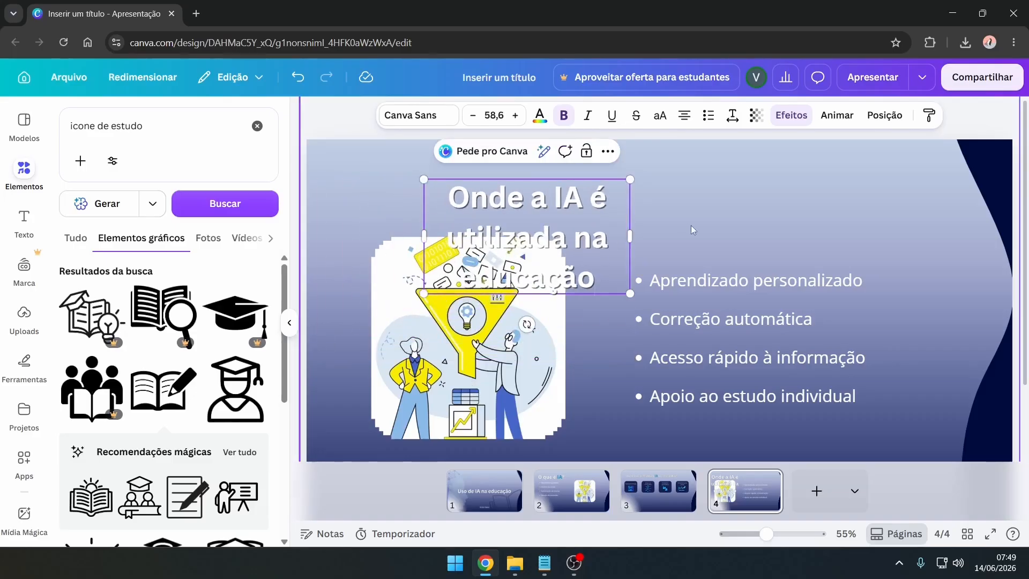
left_click_drag(631, 234, 918, 232)
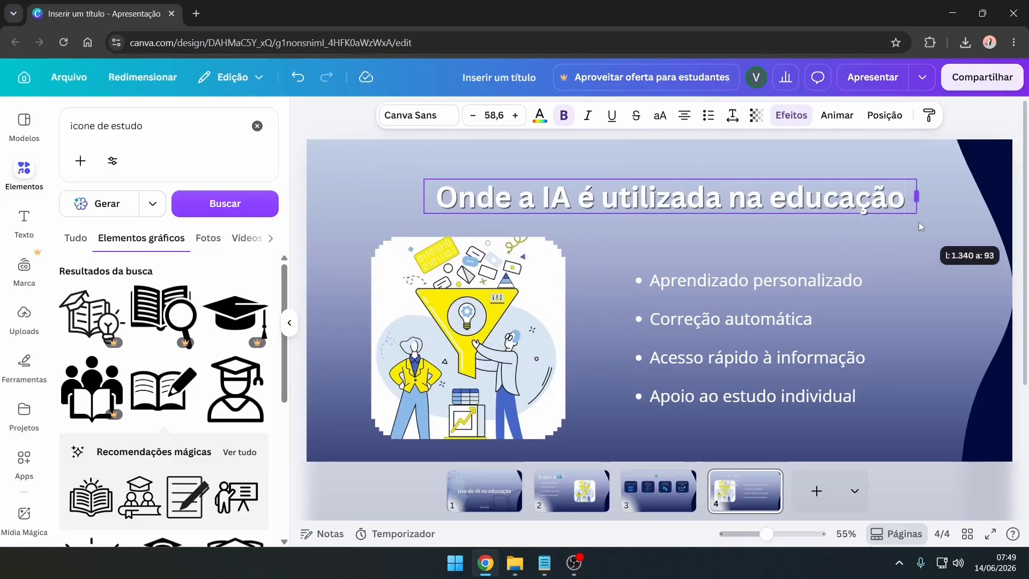
- Move slide 4's title left toward the illustration's edge and color the word "IA" light blue
left_click_drag(770, 197, 706, 197)
left_click_drag(683, 244, 605, 244)
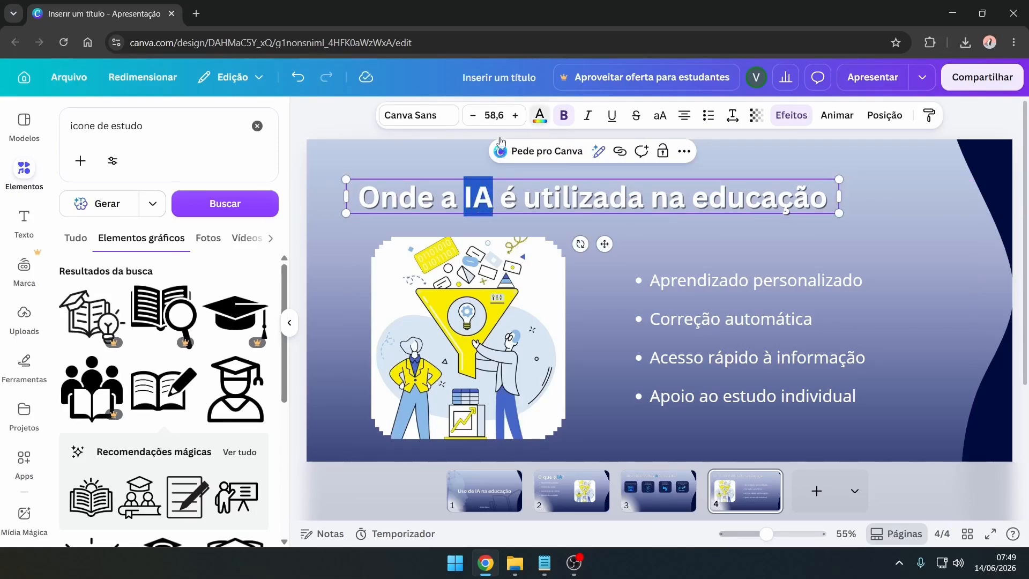
left_click(539, 115)
- Replace the funnel illustration in slide 4's frame with the AI graduation-cap laptop photo from the Imagens folder
left_click(427, 291)
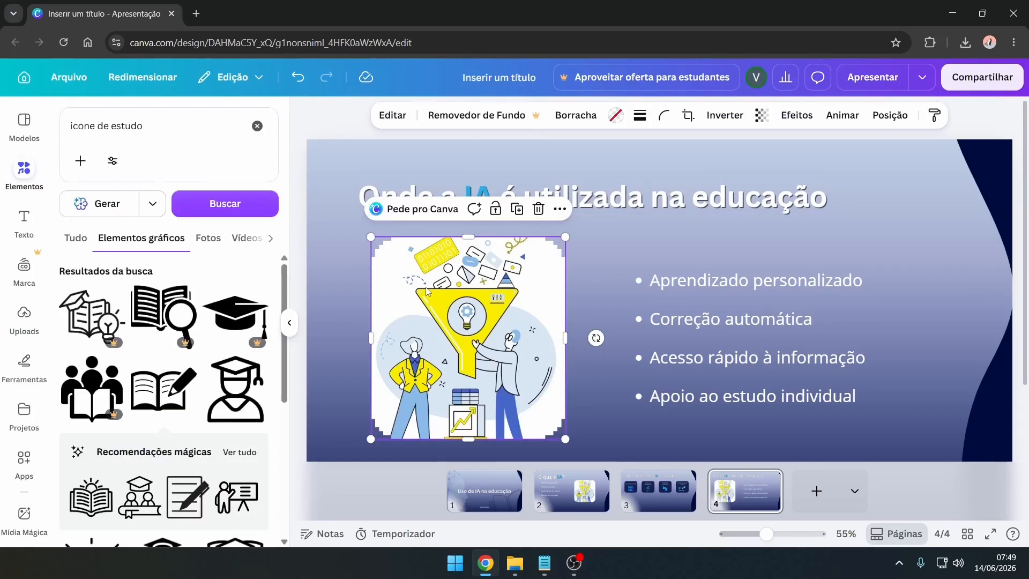
key("Delete")
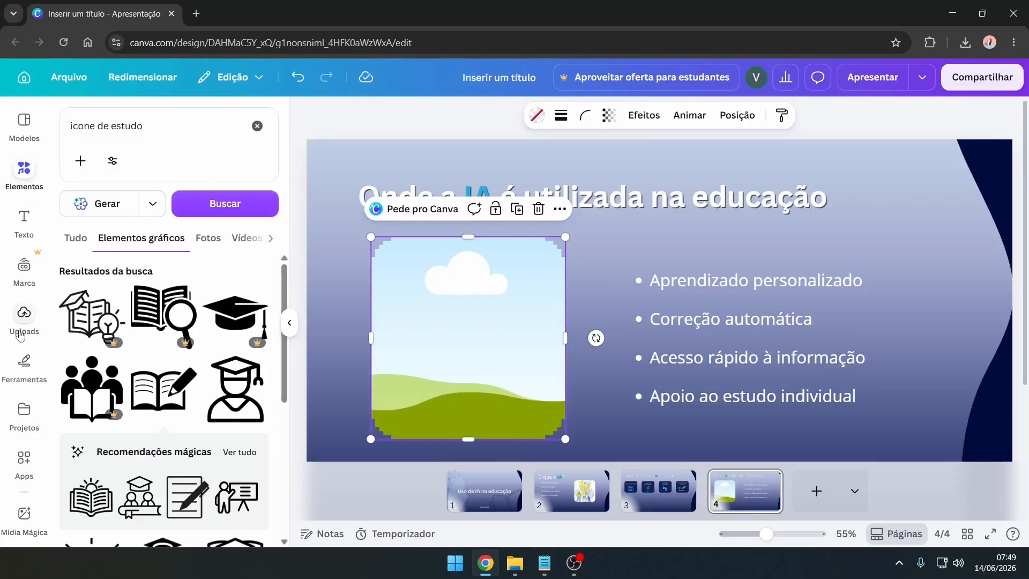
left_click(514, 563)
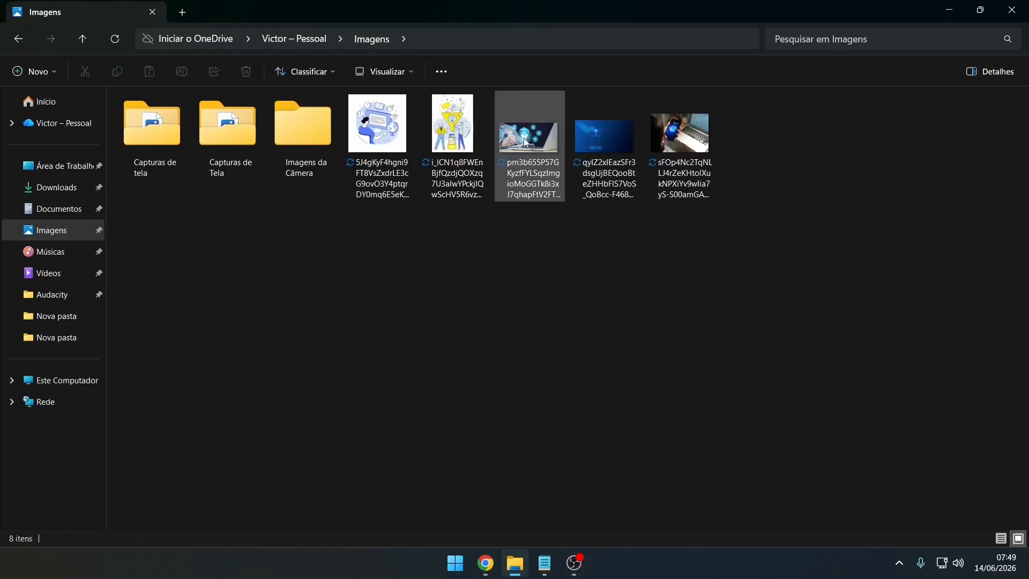
left_click_drag(515, 162, 452, 343)
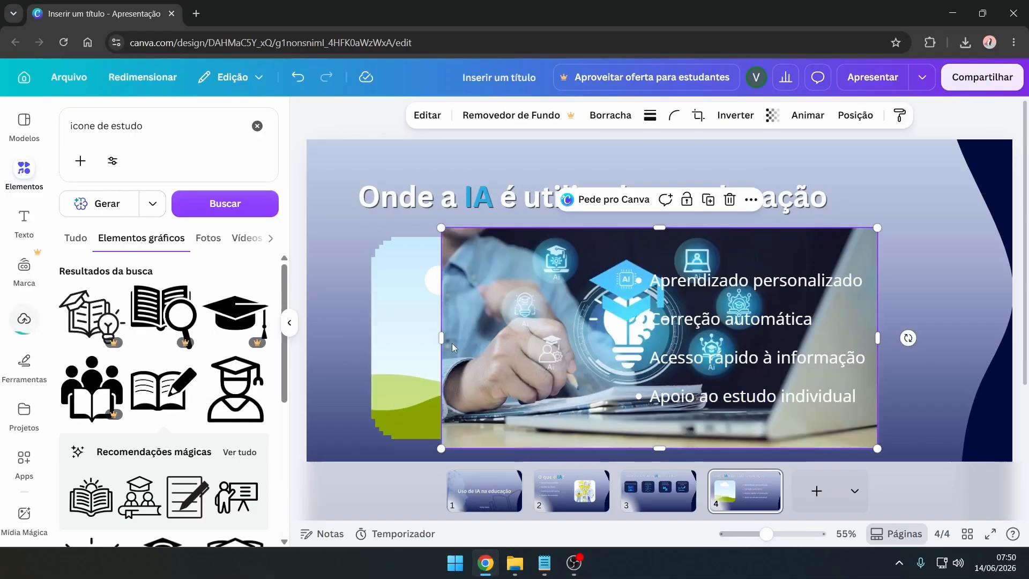
left_click(16, 331)
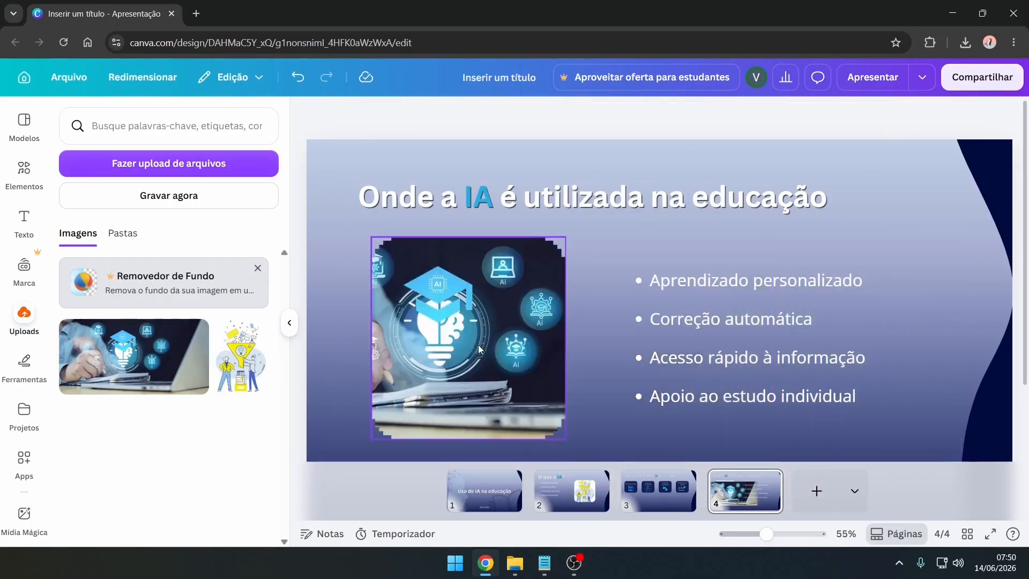
- Reposition the photo inside slide 4's frame so the graduation cap and light bulb sit near its center
double_click(478, 344)
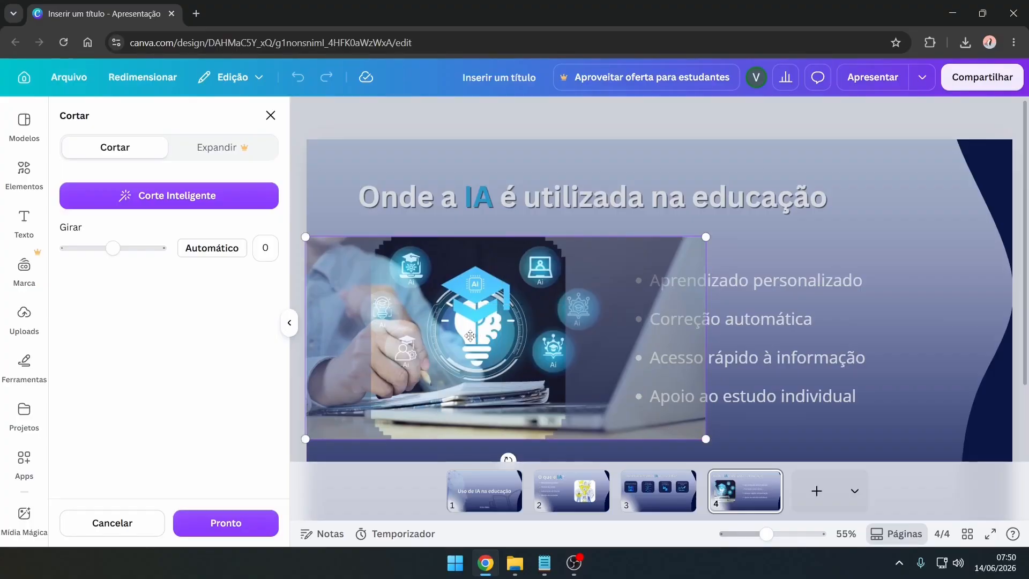
left_click_drag(478, 333, 487, 333)
left_click(660, 158)
left_click(655, 206)
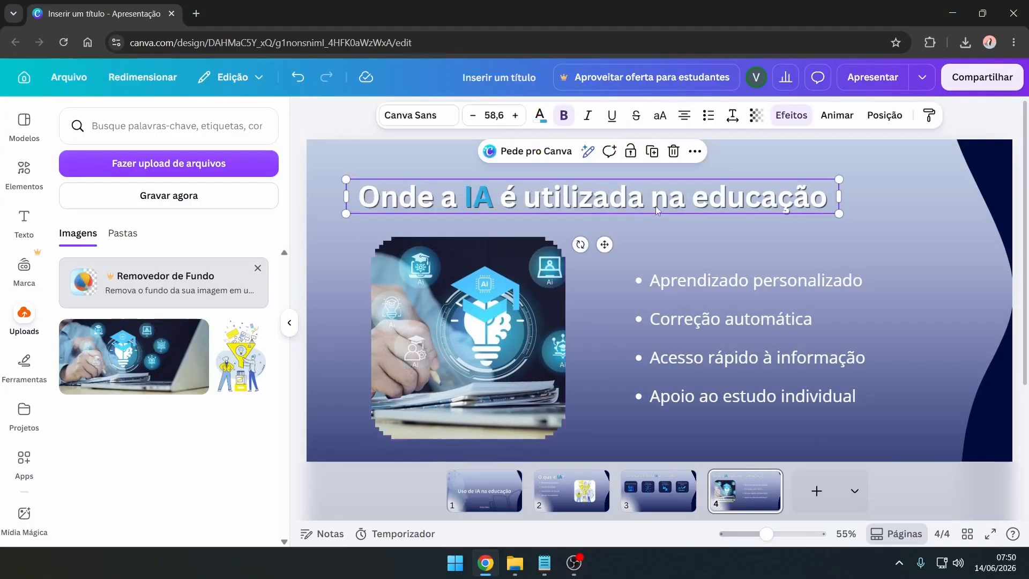
left_click(777, 233)
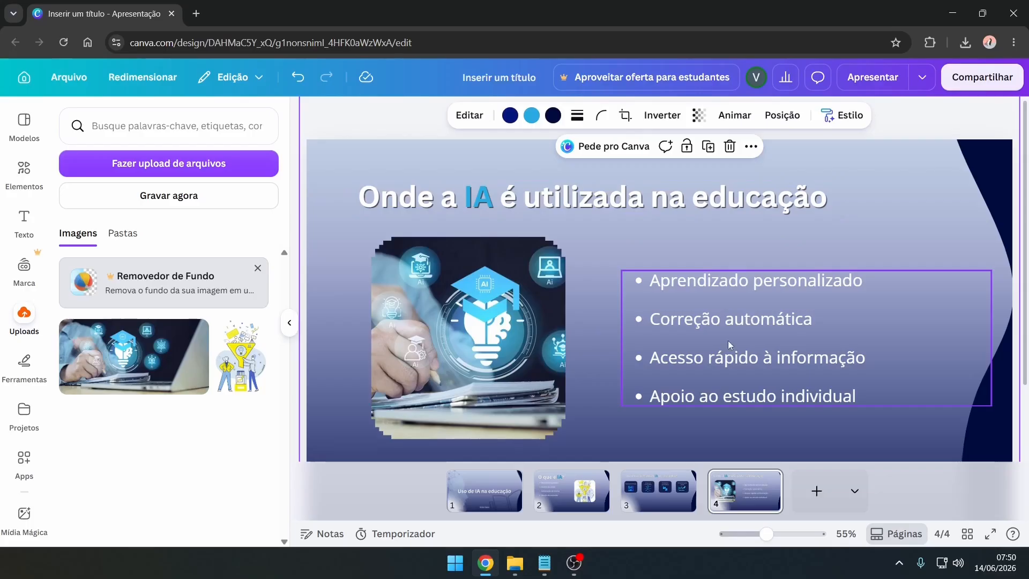
- Duplicate slide 4 as slide 5 and replace the copy's title with "Desafios no uso de IA"
right_click(750, 495)
left_click(803, 202)
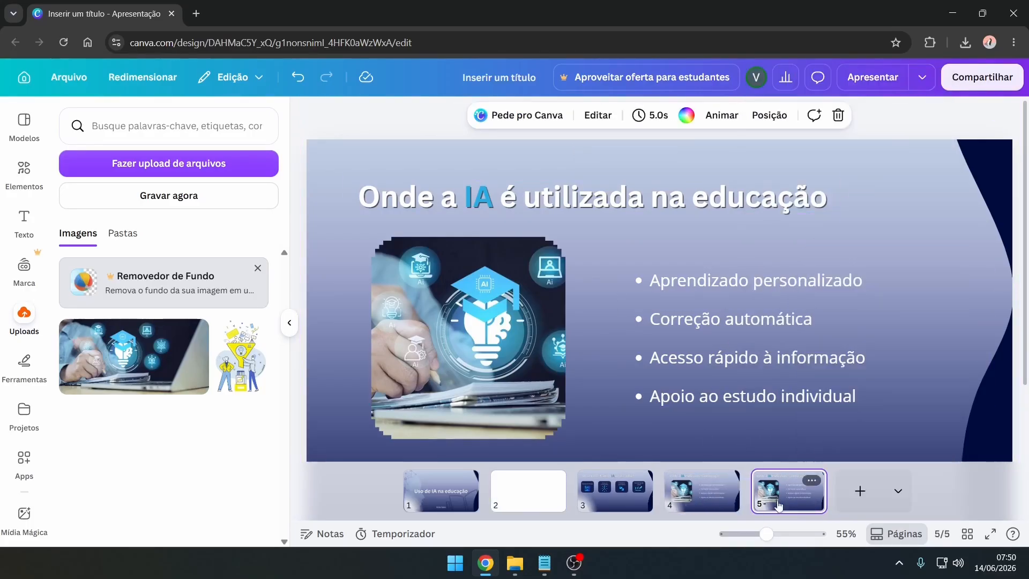
left_click(545, 563)
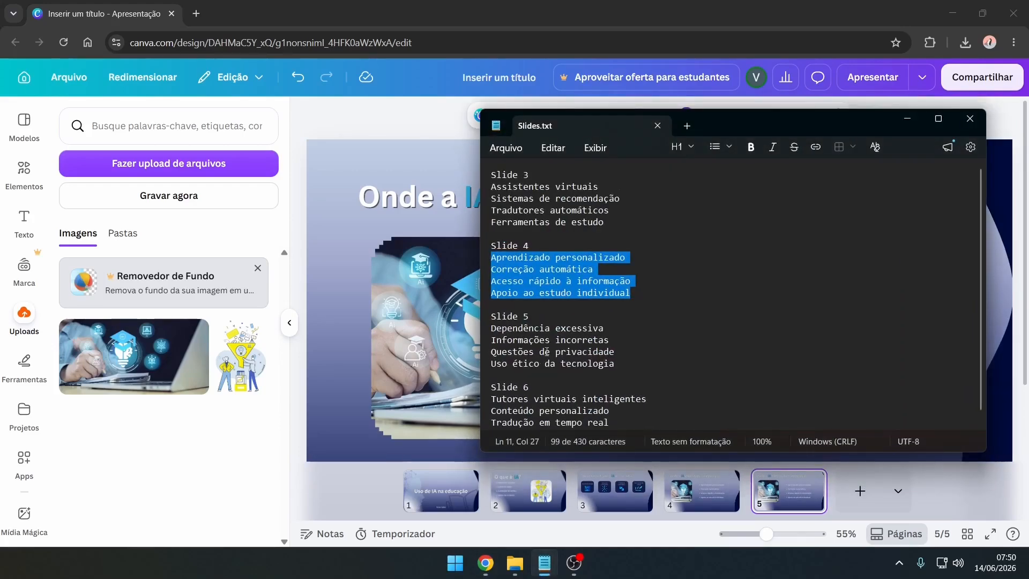
left_click(451, 326)
double_click(622, 186)
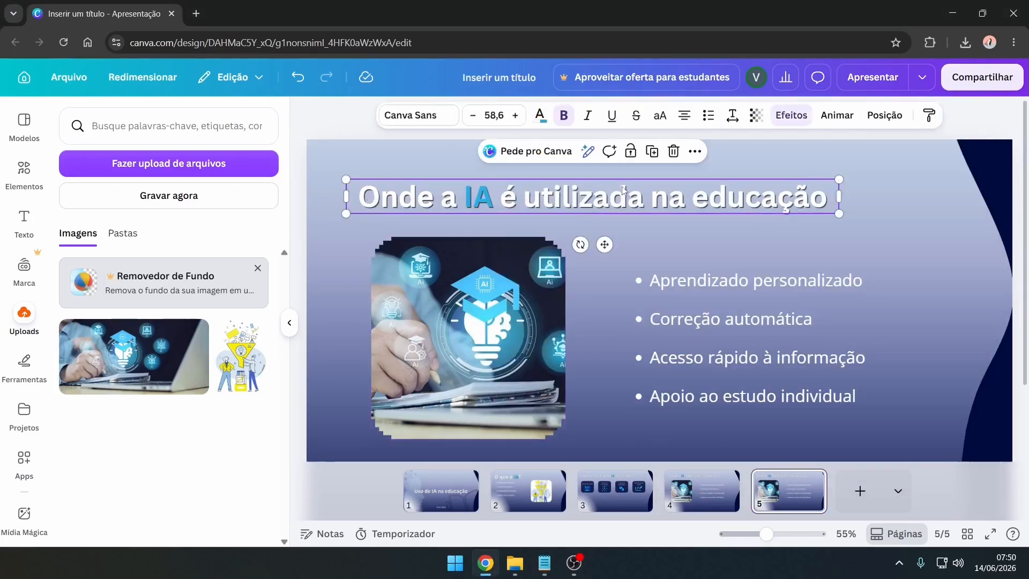
type("Desa")
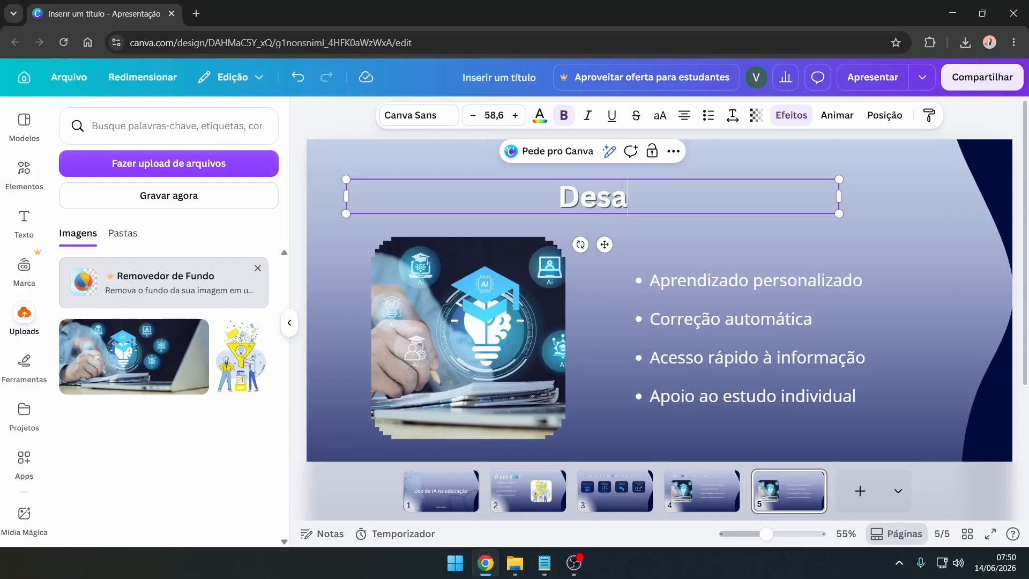
type("fios")
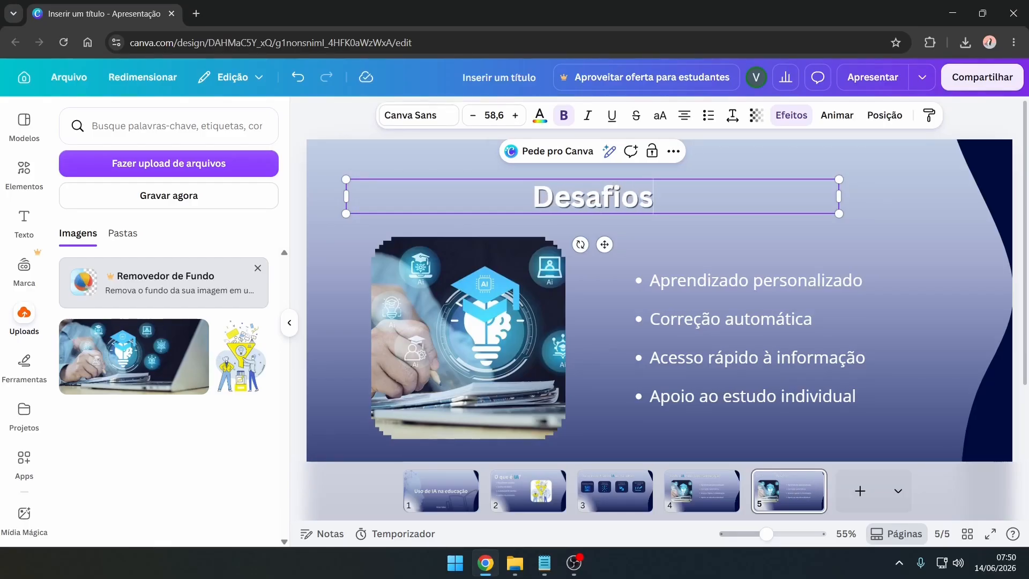
type(" no uso de IA")
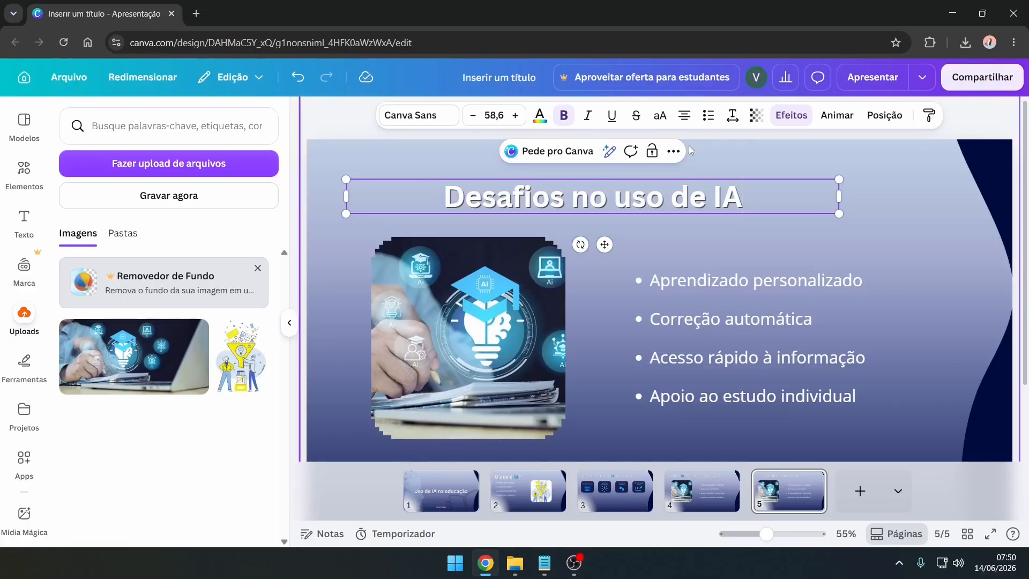
- Left-align slide 5's title and color its word "IA" light blue
left_click(684, 115)
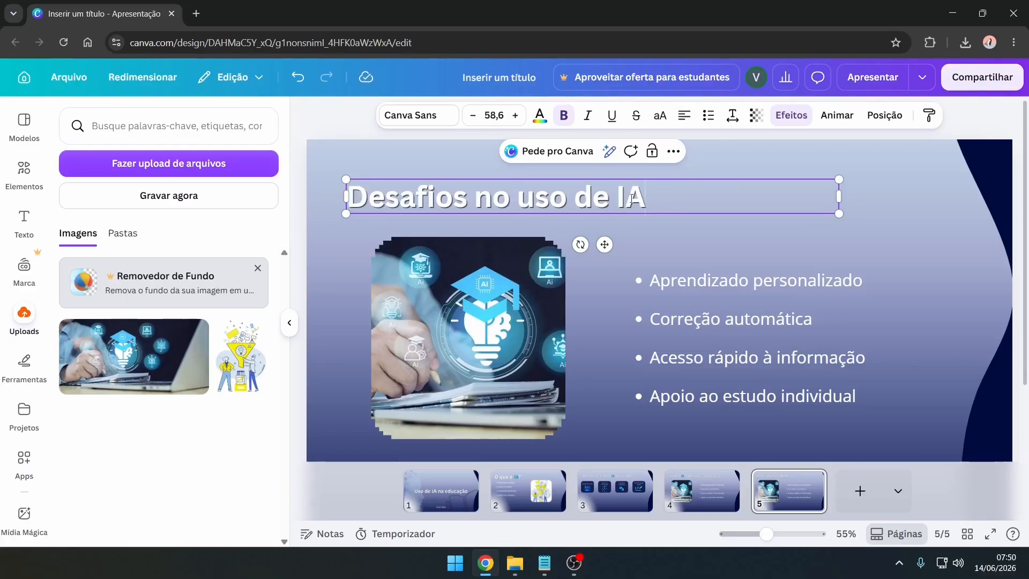
left_click(540, 115)
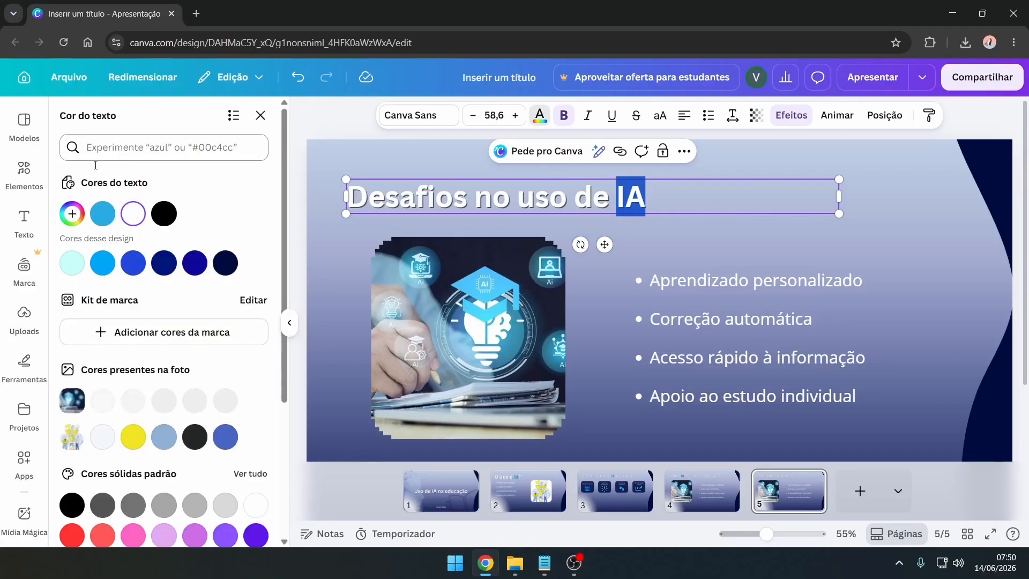
left_click(102, 213)
- Copy the four Slide 5 lines from Slides.txt in Notepad and replace slide 5's bullet list with them in Canva
left_click(539, 572)
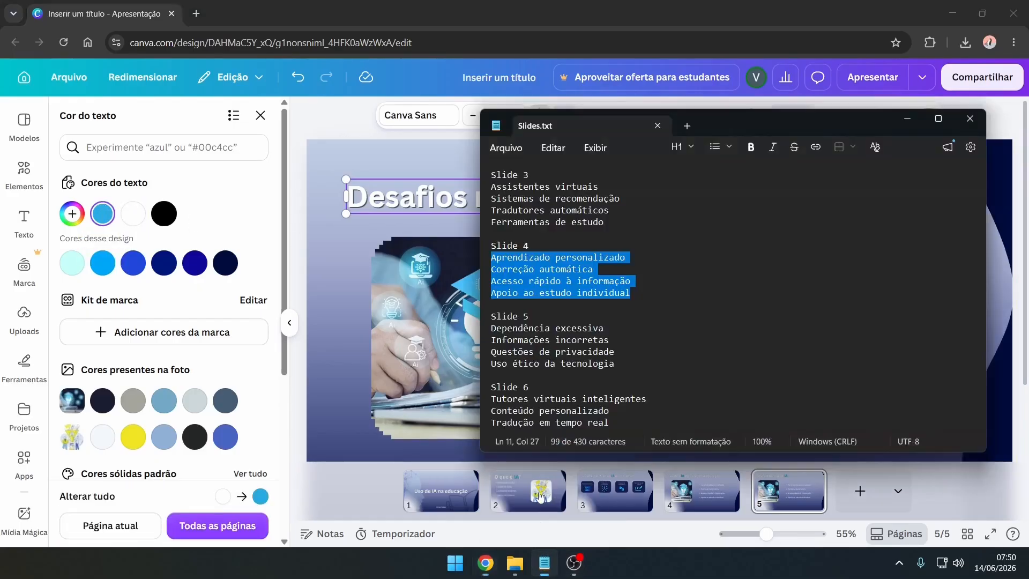
left_click_drag(614, 366, 515, 331)
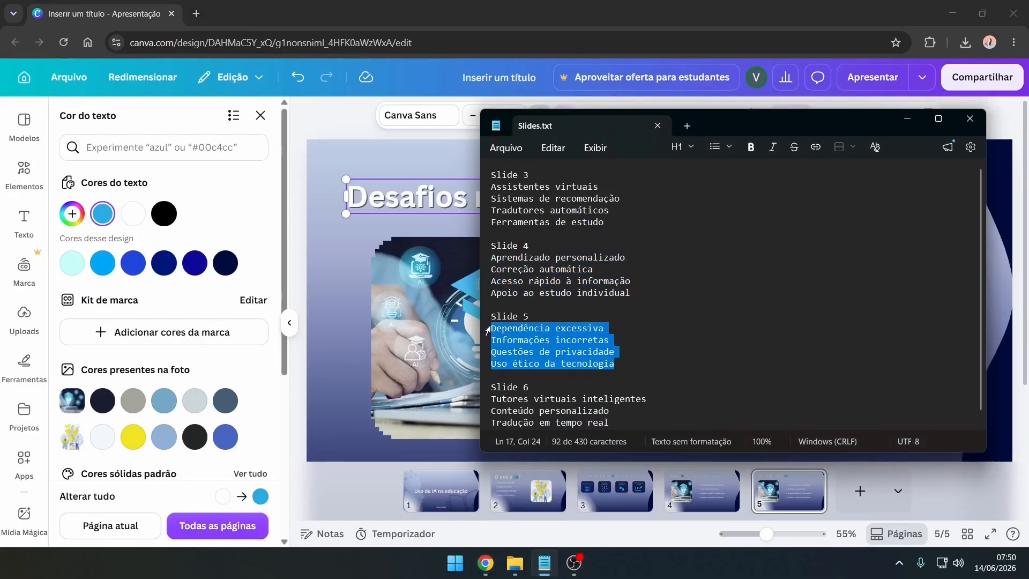
left_click(907, 118)
double_click(780, 314)
key("ctrl+a")
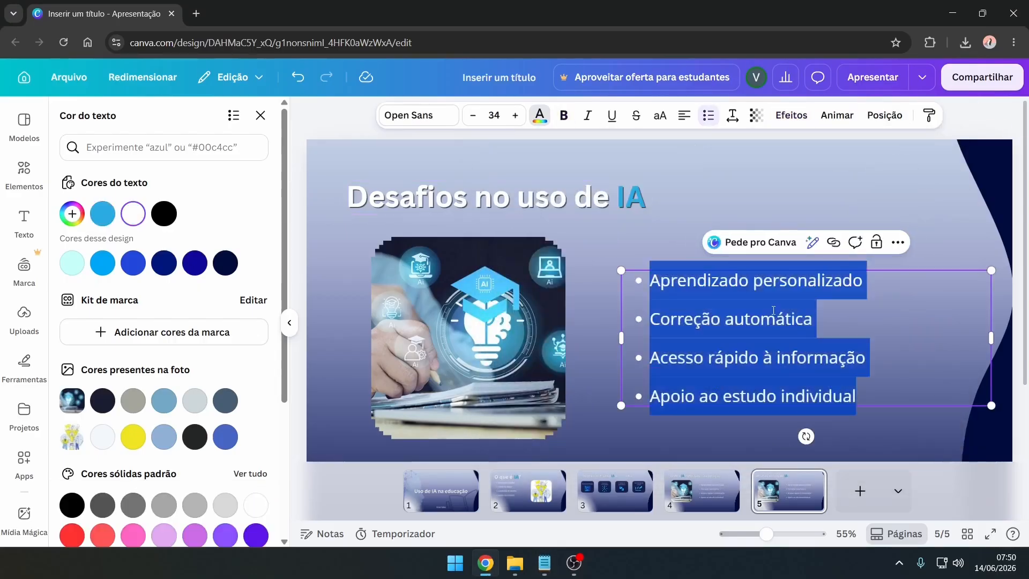
type("Dependência excessiva Informações incorretas Questões de privacidade Uso ético da tecnologia")
- Replace slide 5's framed photo with the blue hand-and-scales image from the Imagens folder and adjust its position inside the frame
double_click(459, 327)
key("Delete")
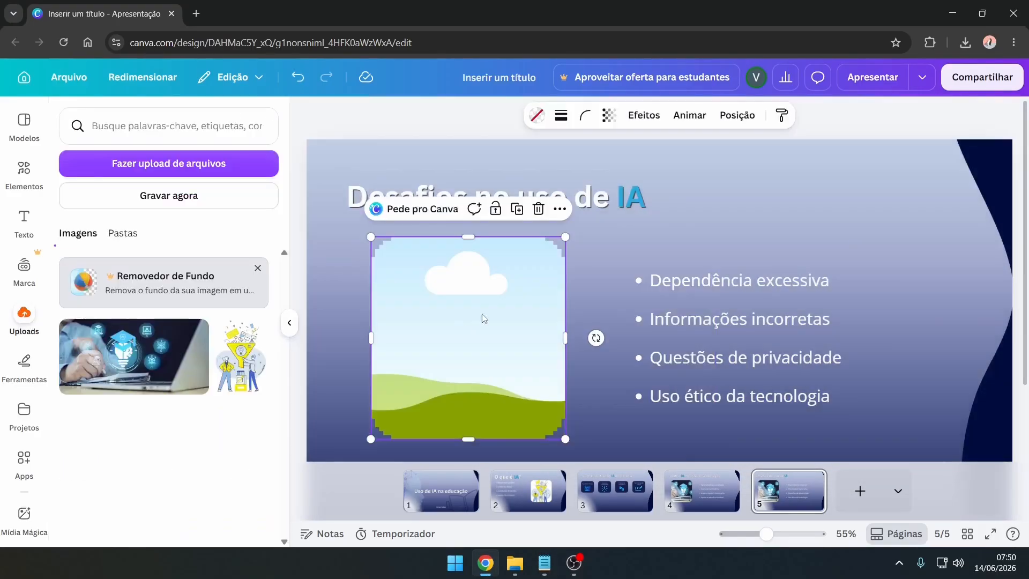
left_click(525, 566)
left_click(593, 152)
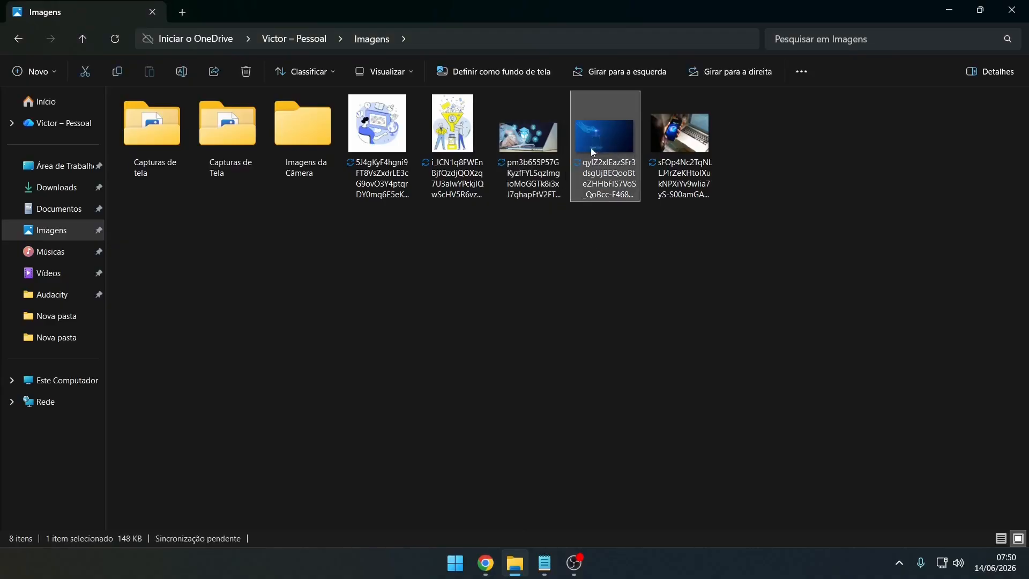
left_click_drag(594, 151, 466, 343)
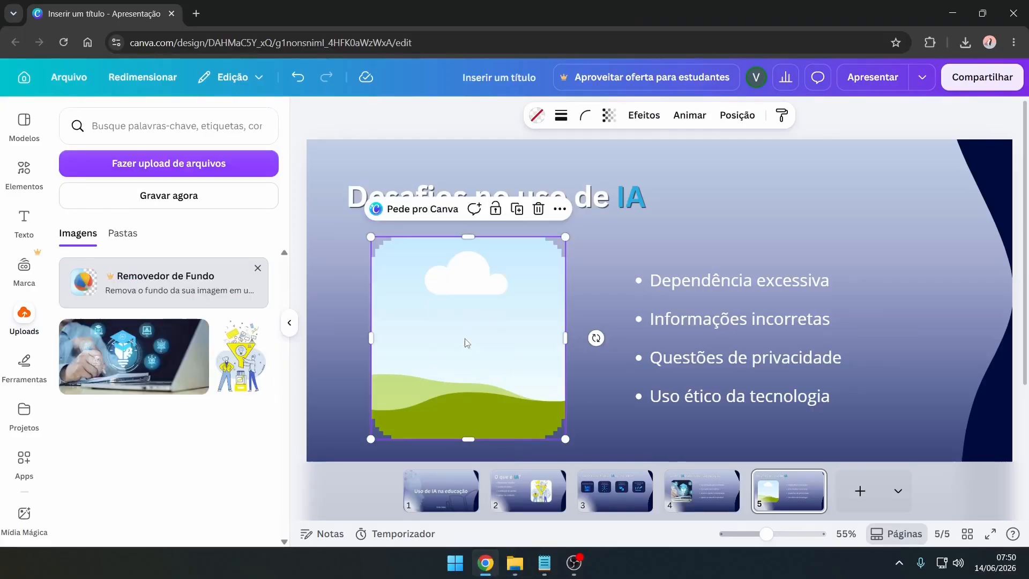
left_click_drag(535, 276, 510, 340)
double_click(454, 333)
left_click(773, 191)
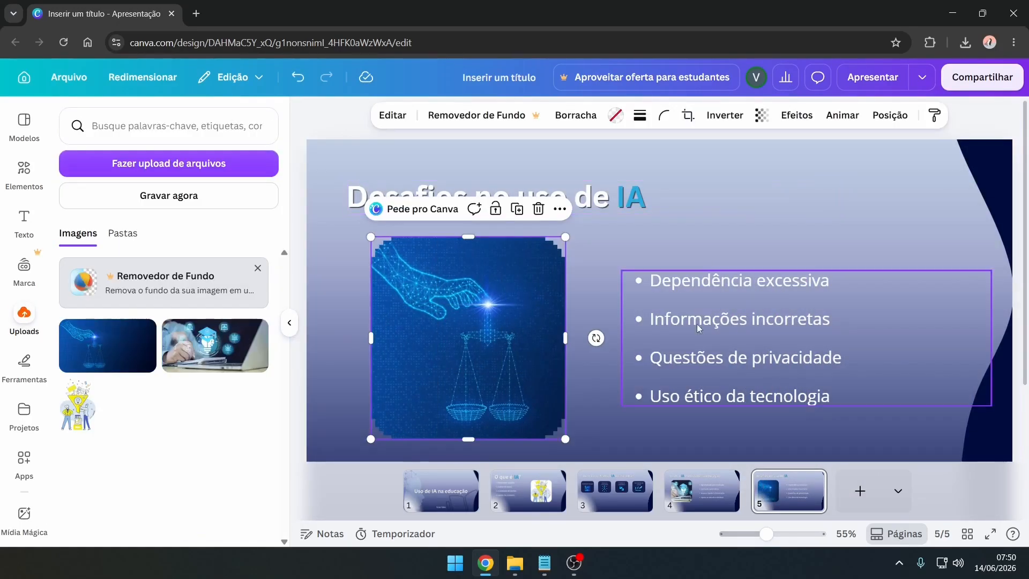
- Swap slide 5's layout so the bullet list is under the title on the left and the framed image on the right
left_click(747, 210)
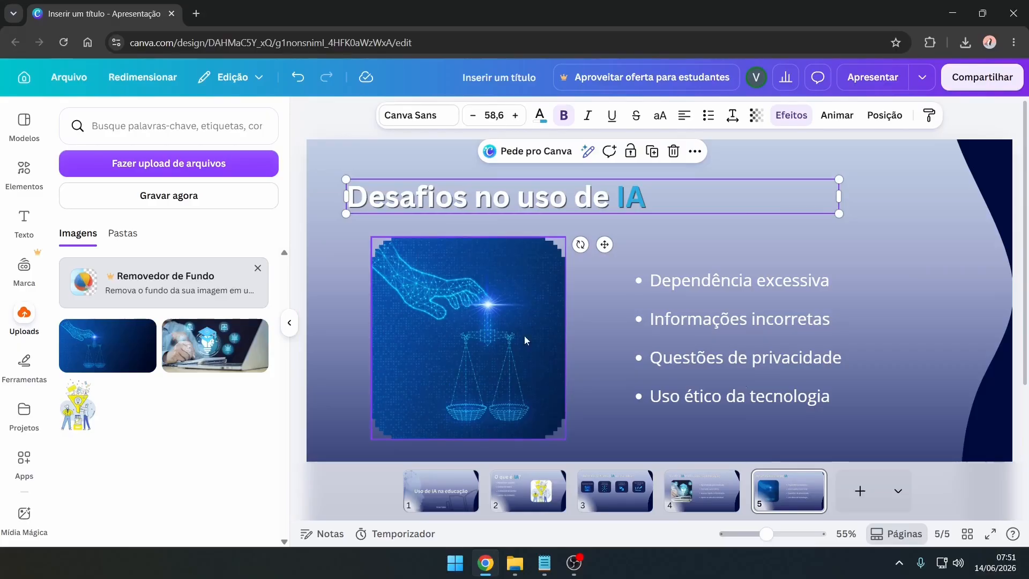
scroll(617, 316, "up", 3)
left_click(788, 488)
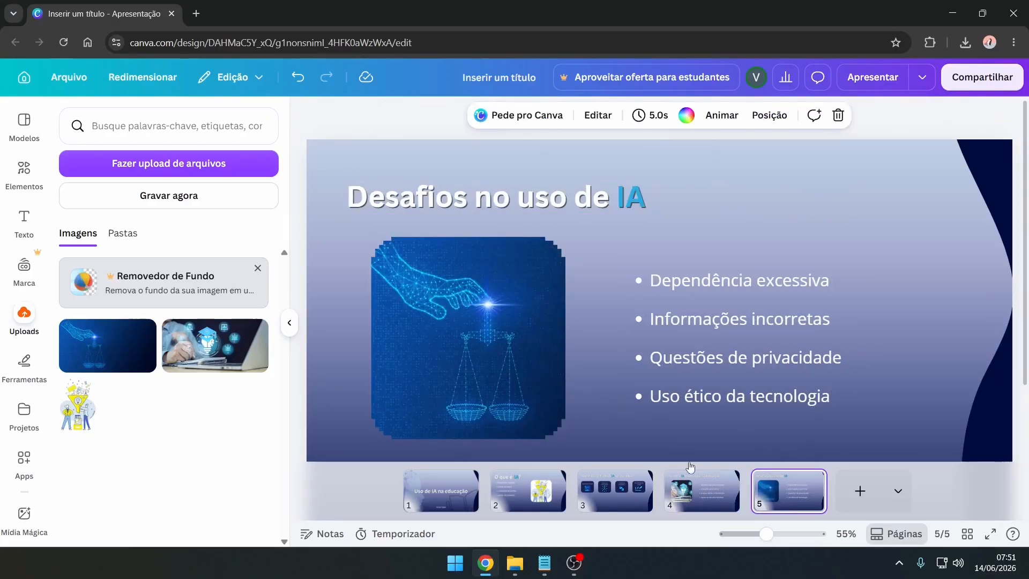
left_click_drag(740, 358, 450, 325)
left_click_drag(468, 404, 801, 390)
left_click_drag(495, 319, 507, 338)
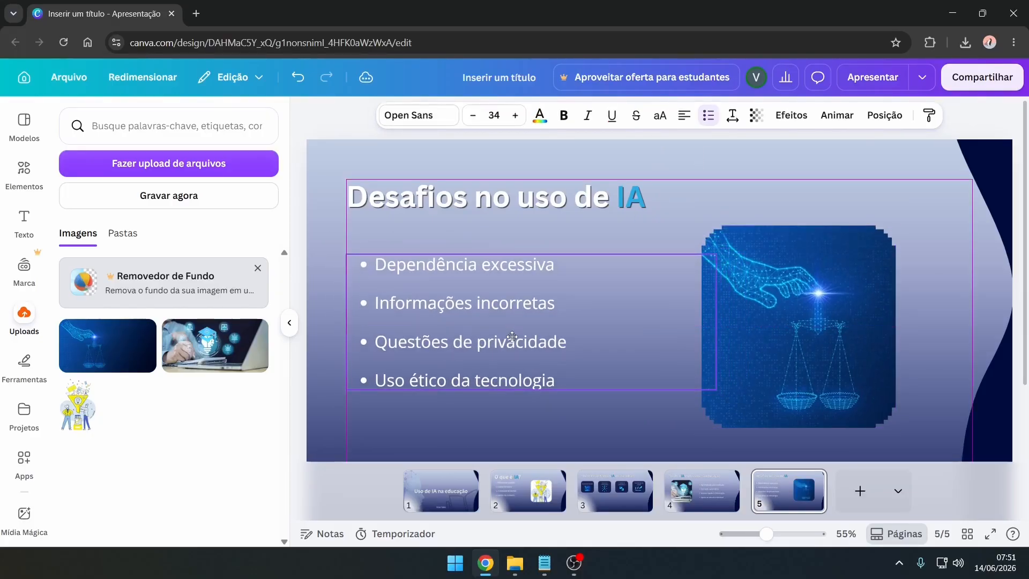
left_click(778, 161)
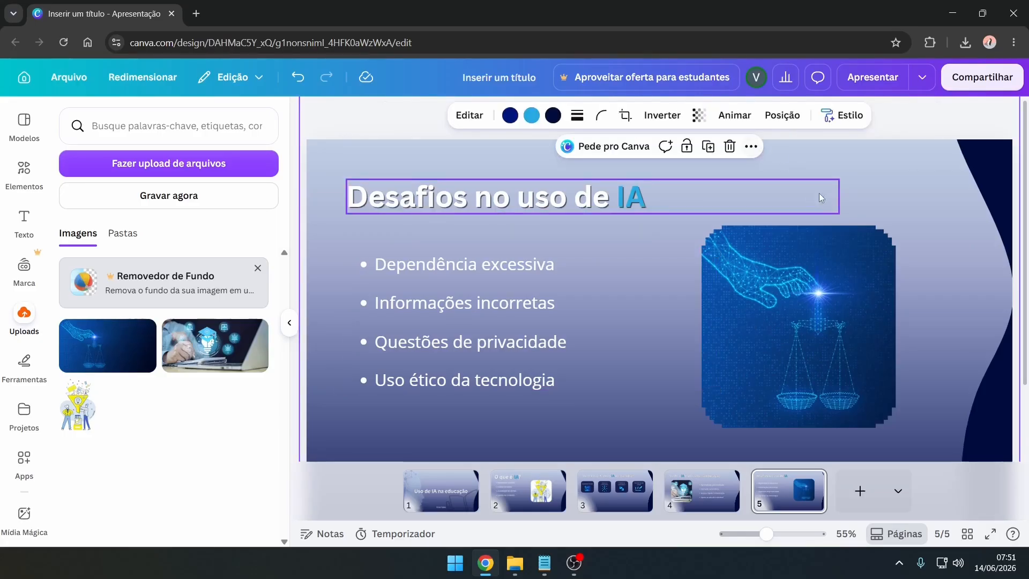
left_click(887, 177)
left_click(886, 174)
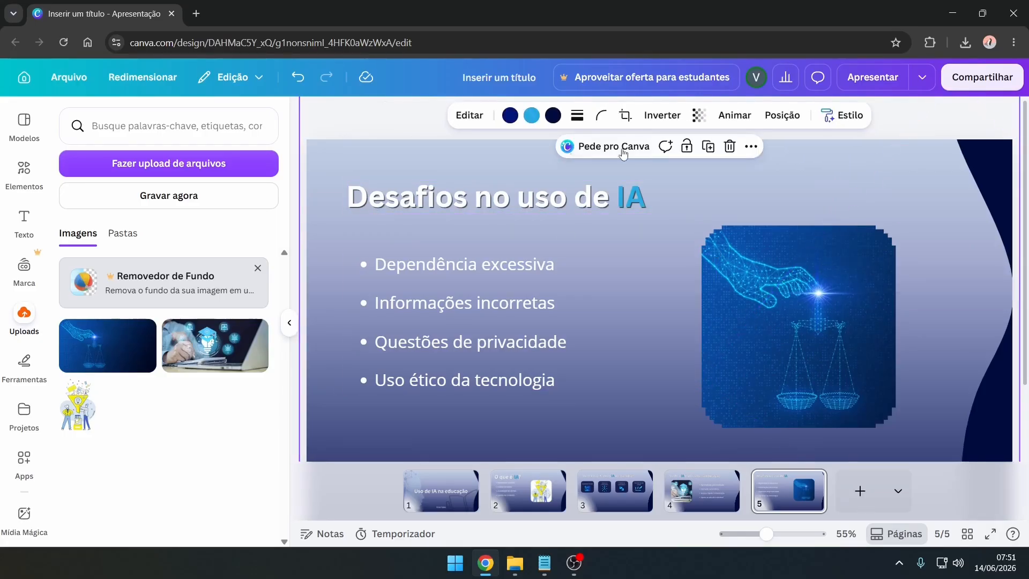
left_click(662, 115)
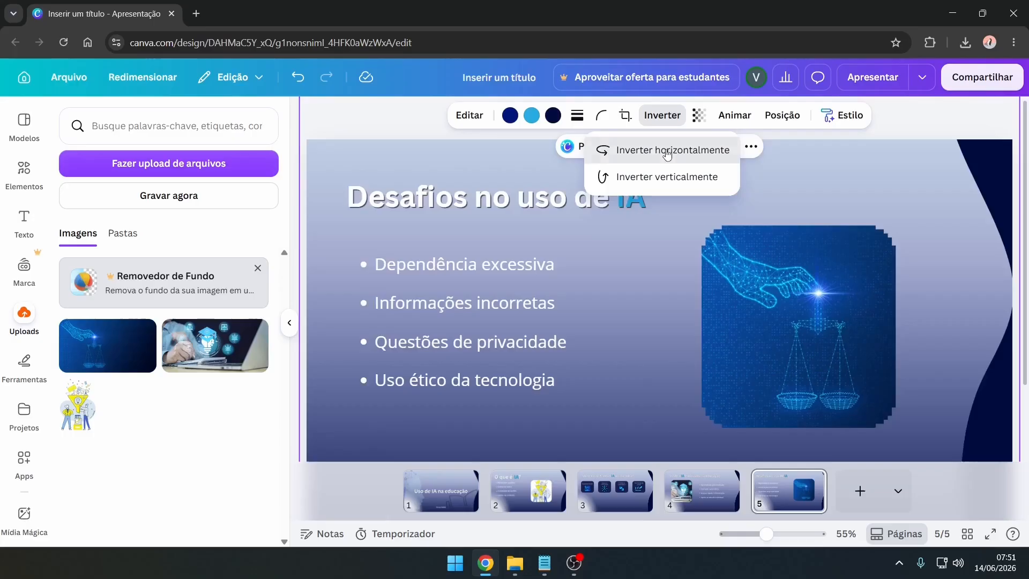
left_click(390, 130)
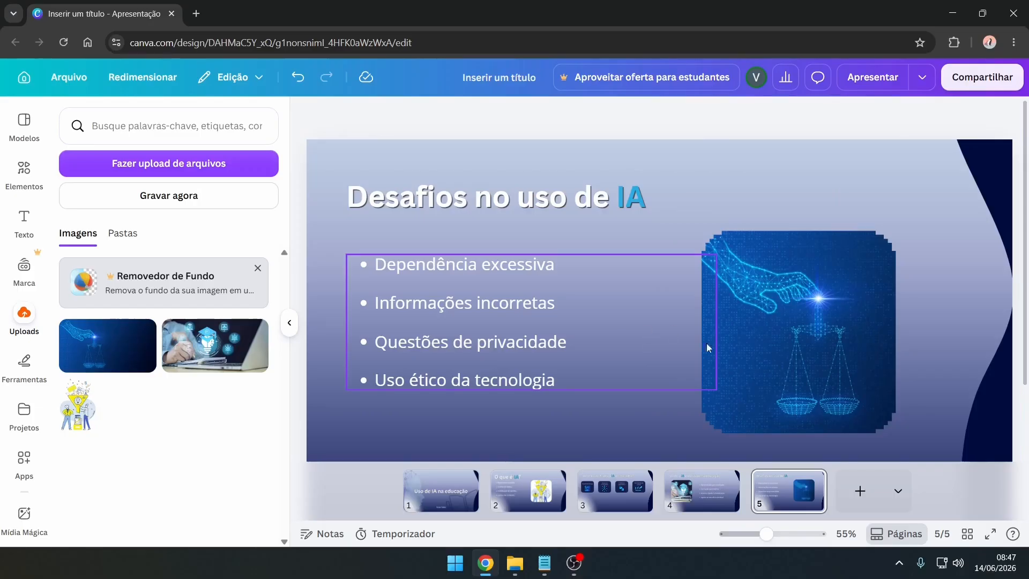
- Duplicate slide 5 as slide 6 and replace the copy's title with "Dados"
right_click(780, 493)
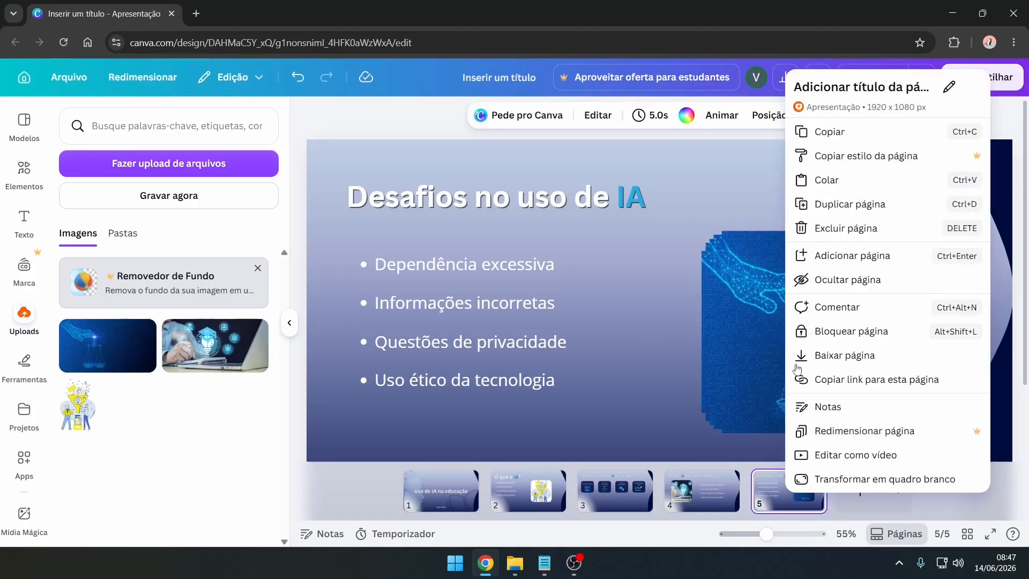
left_click(832, 209)
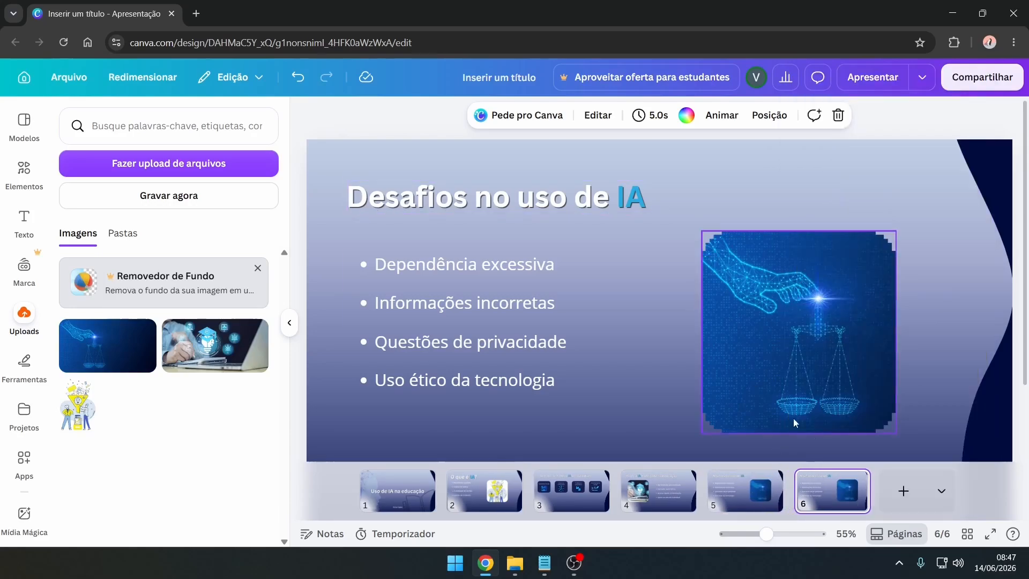
double_click(562, 197)
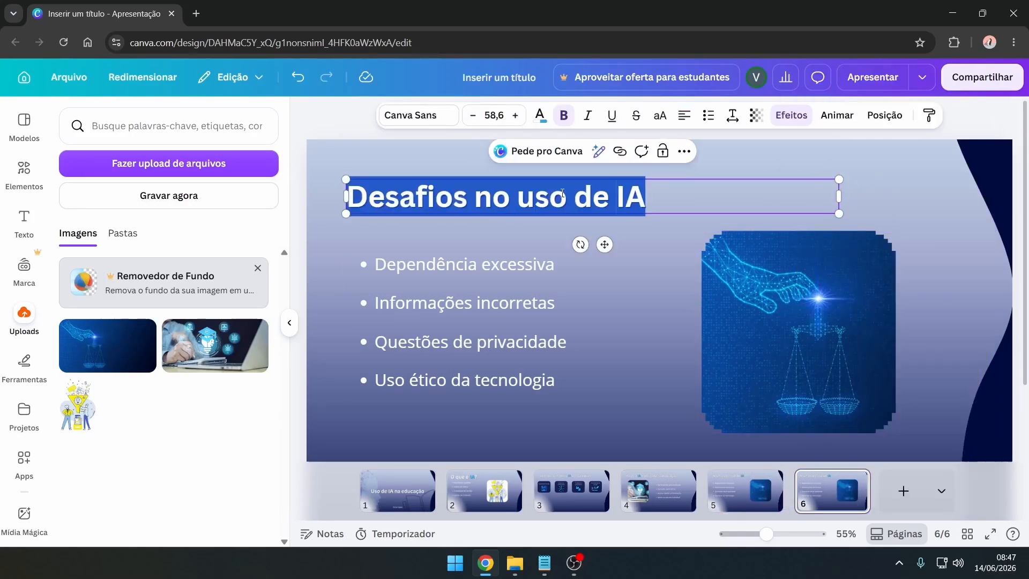
type("Dados")
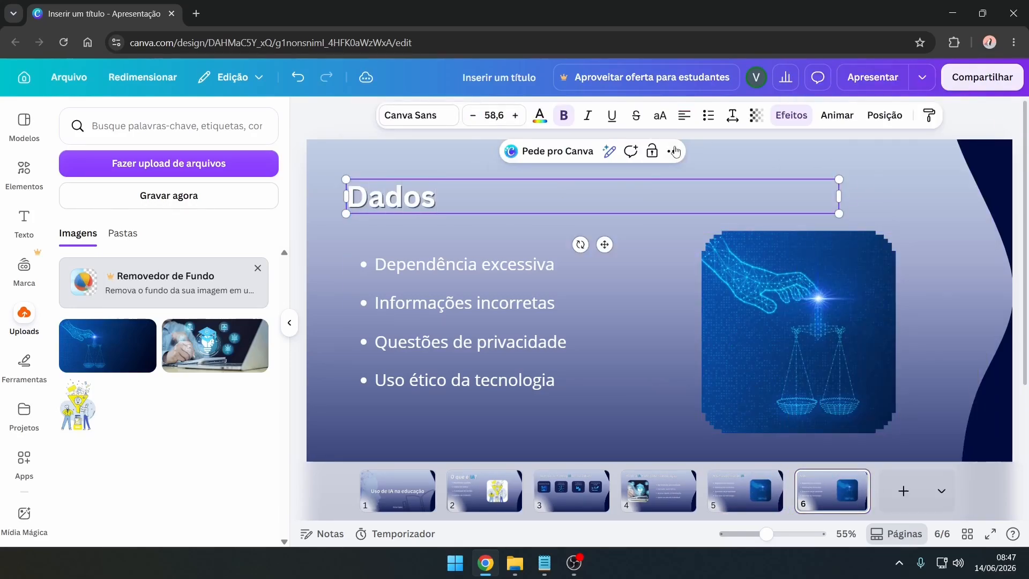
- Centre the "Dados" title's text within its box and align the box to the horizontal middle of slide 6
left_click(680, 122)
left_click(673, 151)
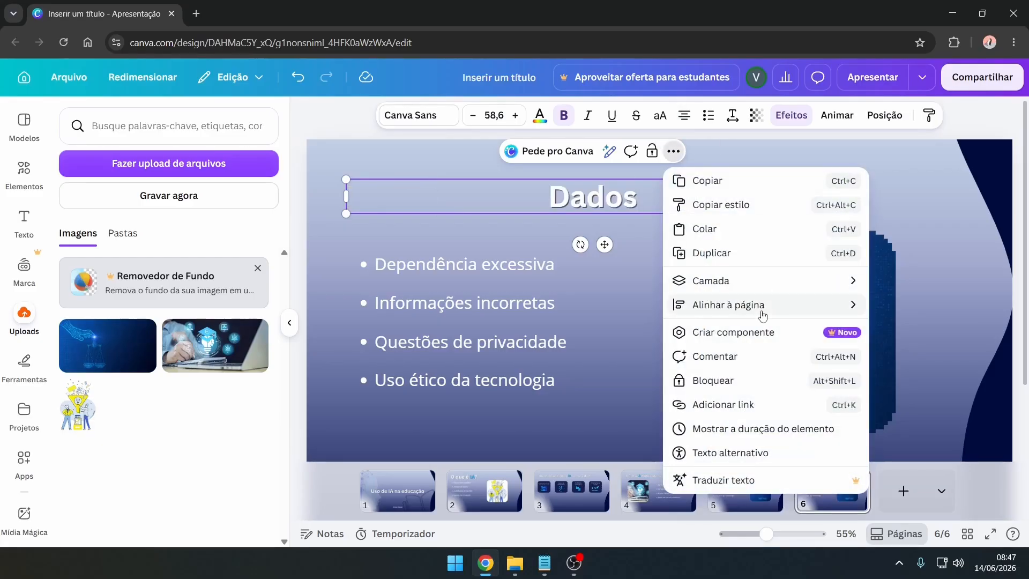
mouse_move(760, 307)
left_click(890, 328)
- Delete the framed image and bullet list from slide 6 and move the "Dados" title up towards the slide's upper edge
left_click(756, 299)
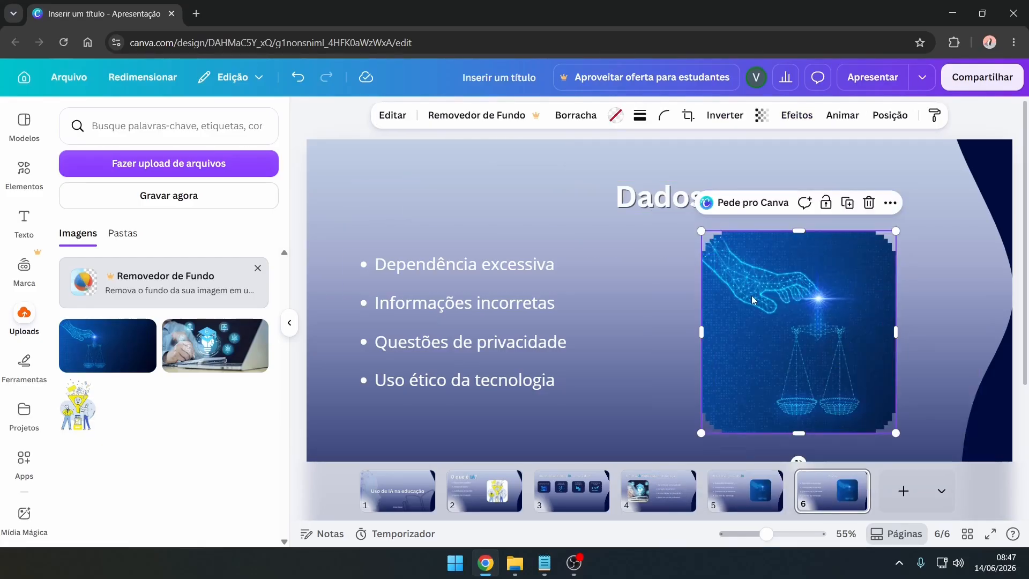
key("Delete")
key("Delete")
left_click(472, 313)
key("Delete")
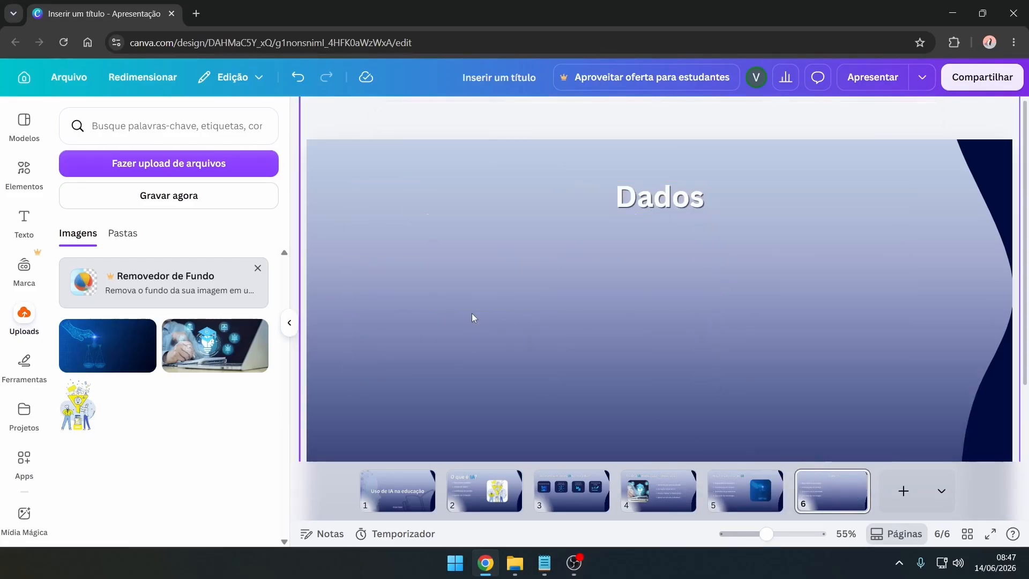
left_click(646, 196)
left_click_drag(647, 196, 650, 187)
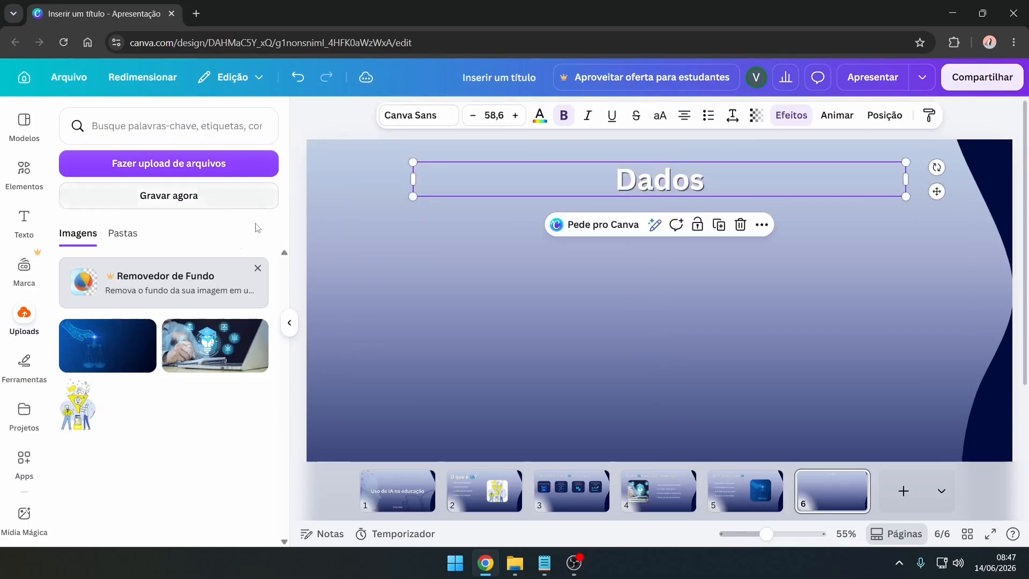
- Insert a single-series line chart on slide 6, shrink it, and centre it below the "Dados" title
left_click(18, 181)
scroll(161, 418, "down", 5)
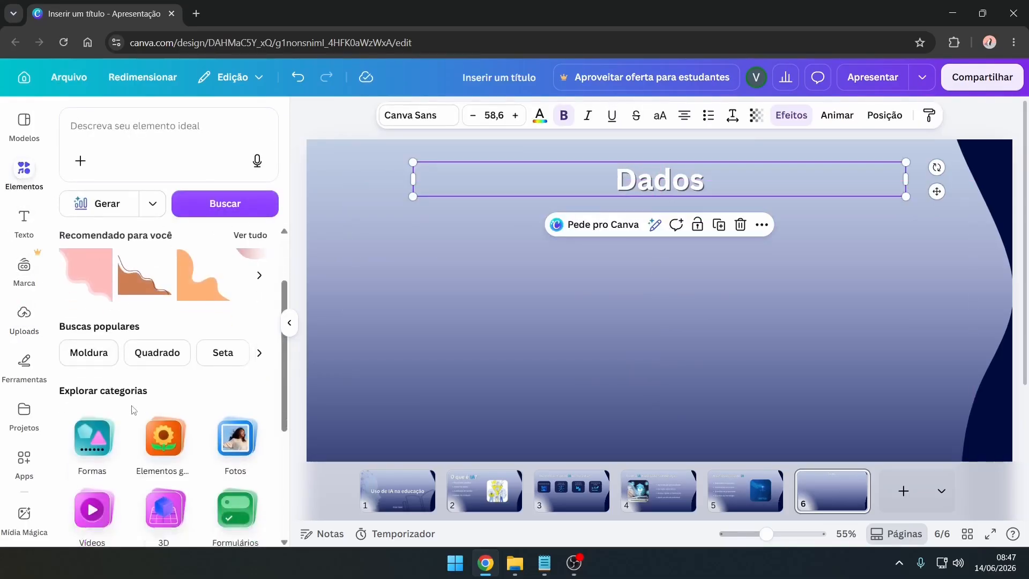
left_click(165, 435)
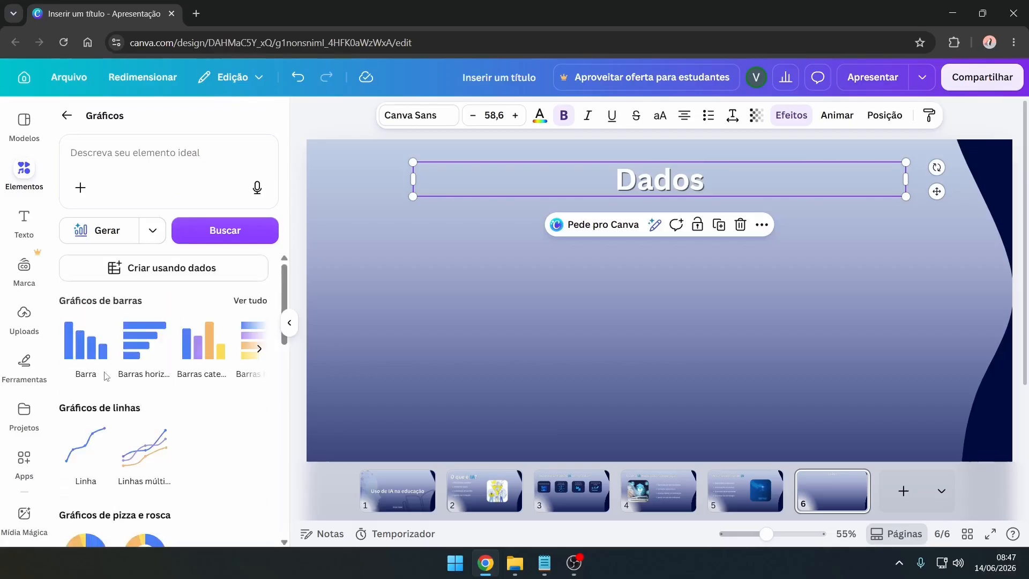
left_click(74, 452)
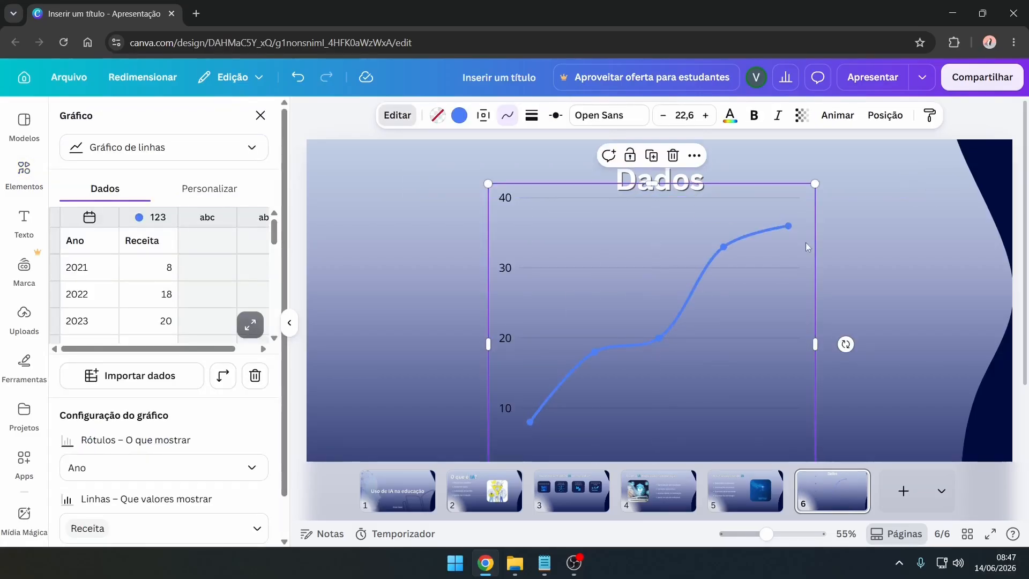
left_click_drag(815, 185, 705, 288)
left_click_drag(595, 344, 663, 246)
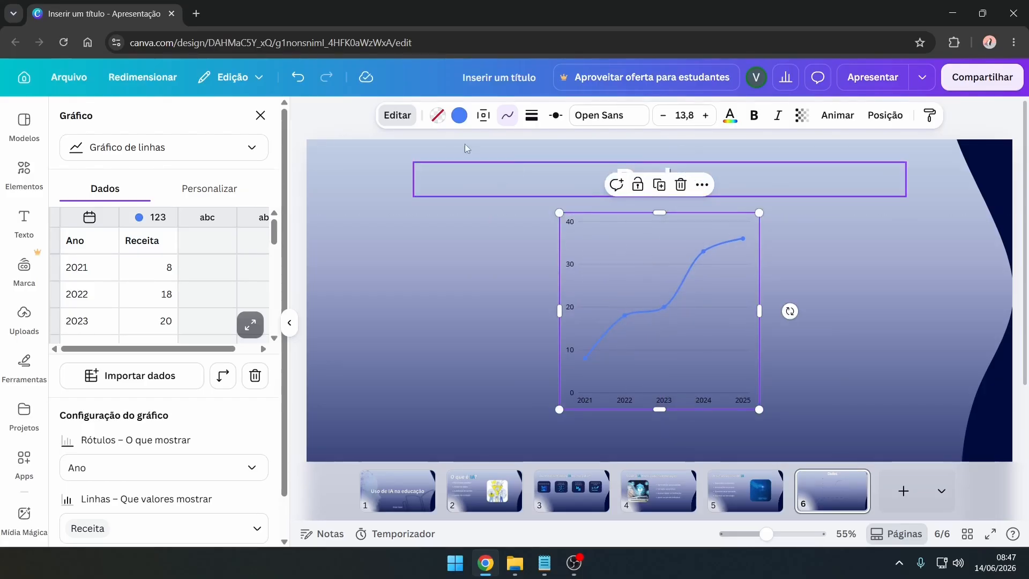
- Set the line chart's background colour to white (#ffffff)
left_click(437, 115)
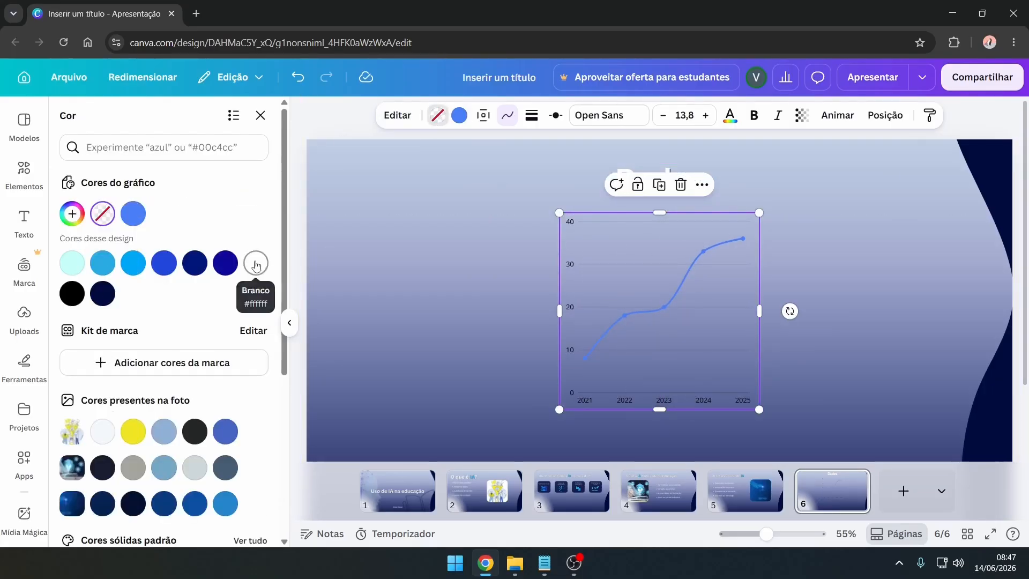
left_click(133, 262)
left_click(255, 263)
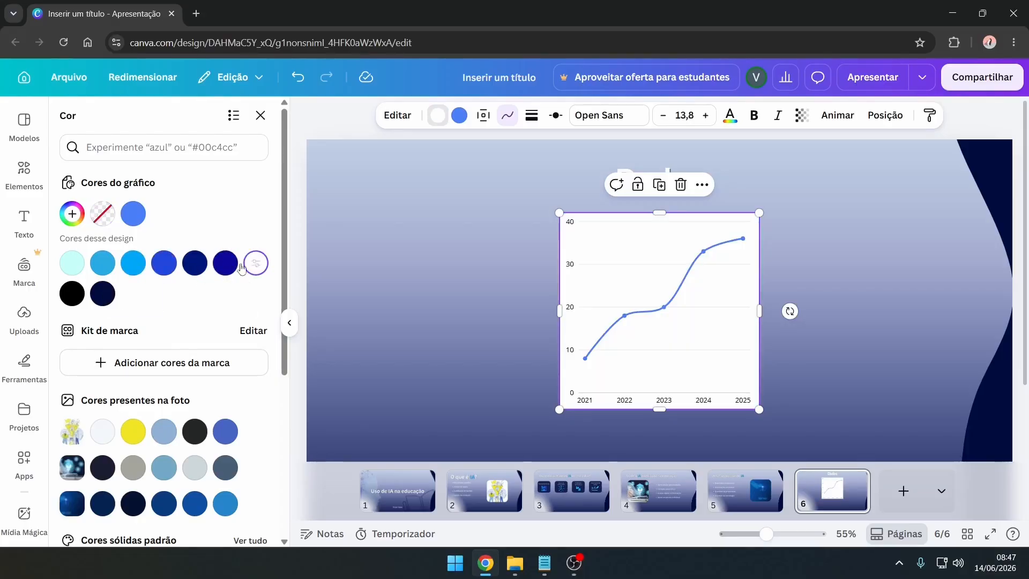
- Rename the chart's "Receita" data column to "Uso de IA por estudantes"
double_click(601, 280)
left_click(166, 244)
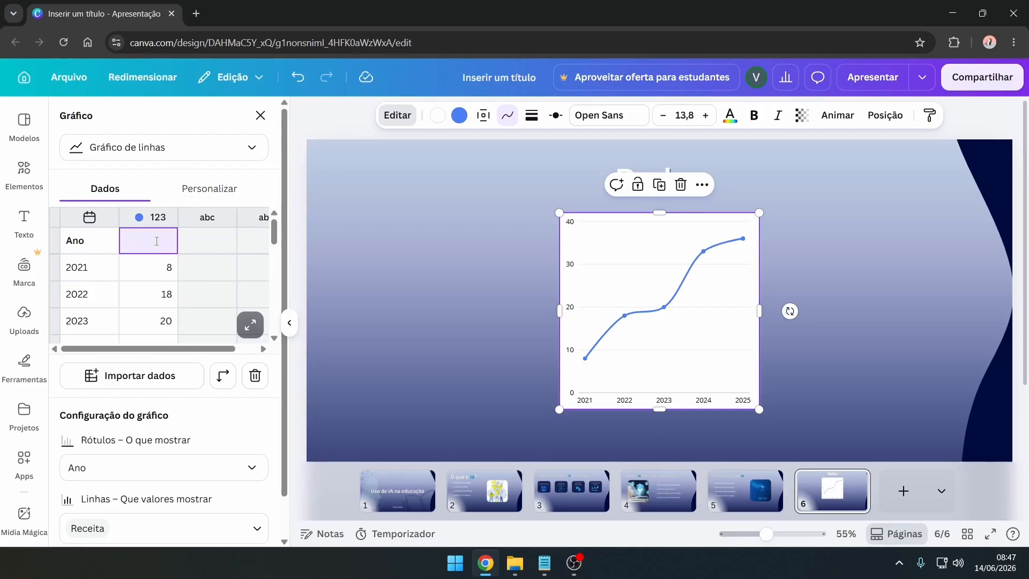
type("Uso de I")
scroll(171, 270, "down", 2)
scroll(171, 270, "up", 2)
- Add a "%" suffix to the number format of the chart's "Uso de IA por estudantes" column
left_click(164, 222)
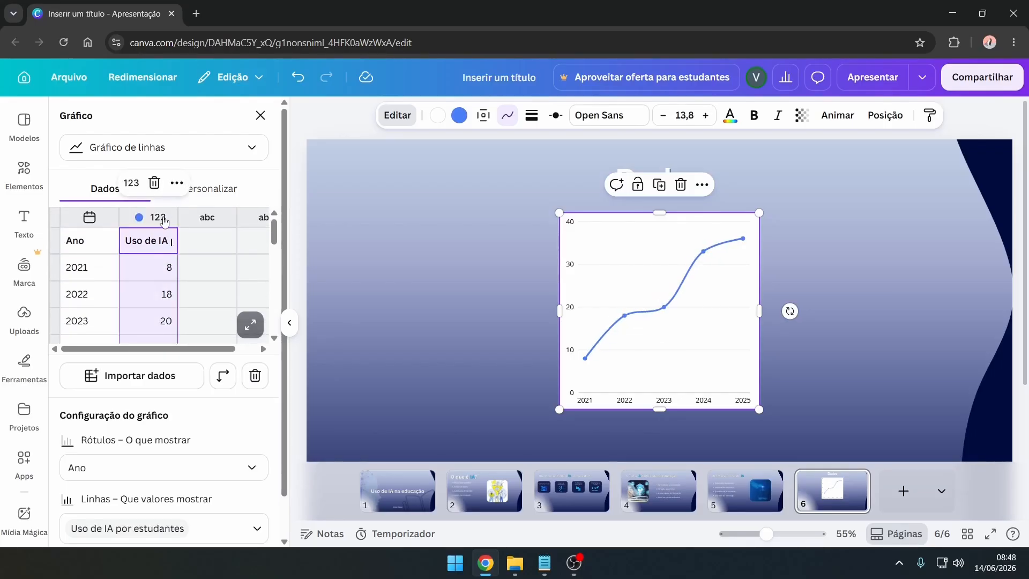
left_click(177, 183)
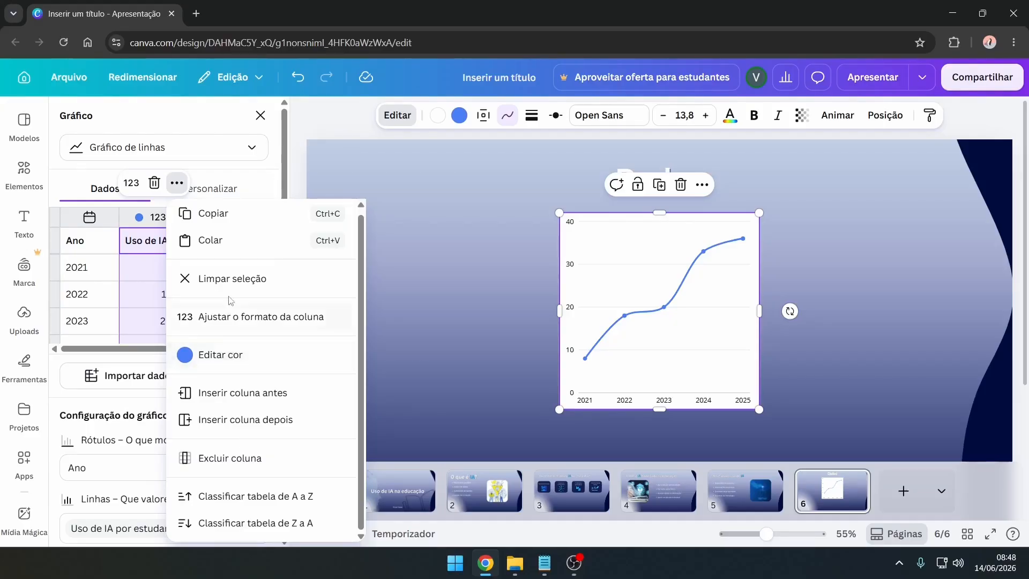
left_click(239, 317)
scroll(281, 429, "down", 1)
left_click(284, 447)
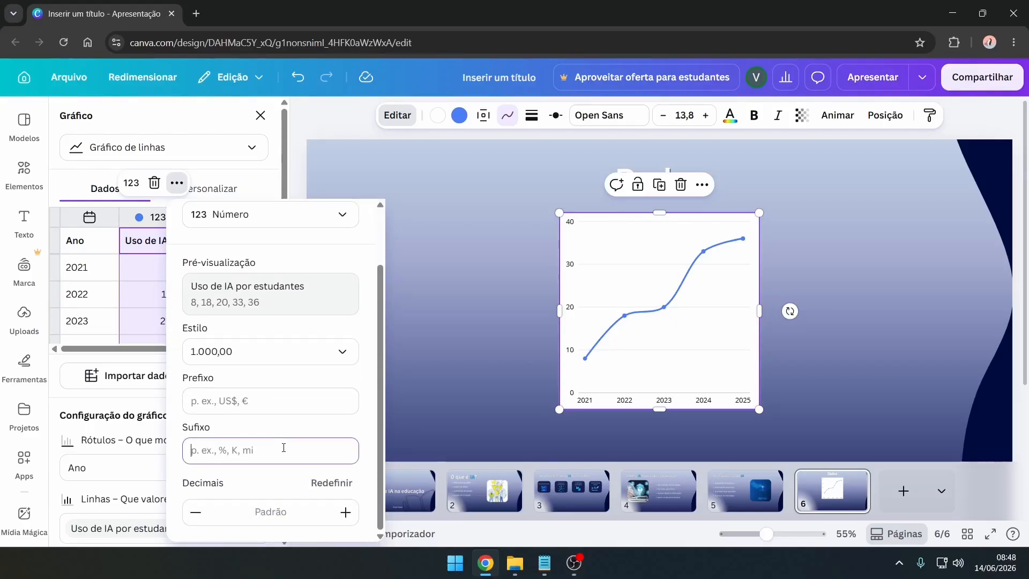
type("%")
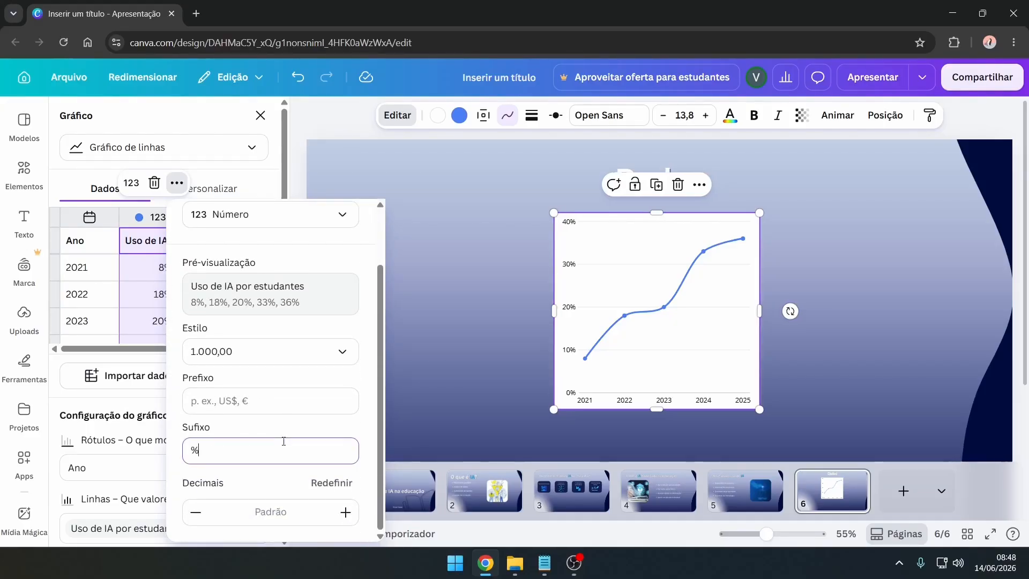
left_click(257, 170)
- Set the chart's 2023 value to 25
scroll(198, 310, "down", 1)
scroll(198, 309, "down", 2)
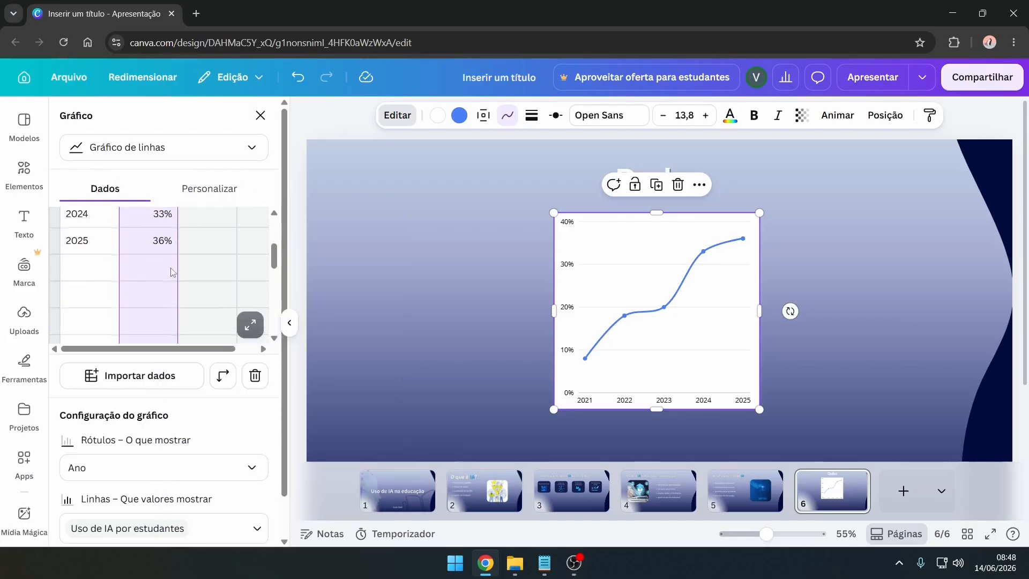
scroll(172, 271, "up", 2)
double_click(159, 249)
left_click(164, 324)
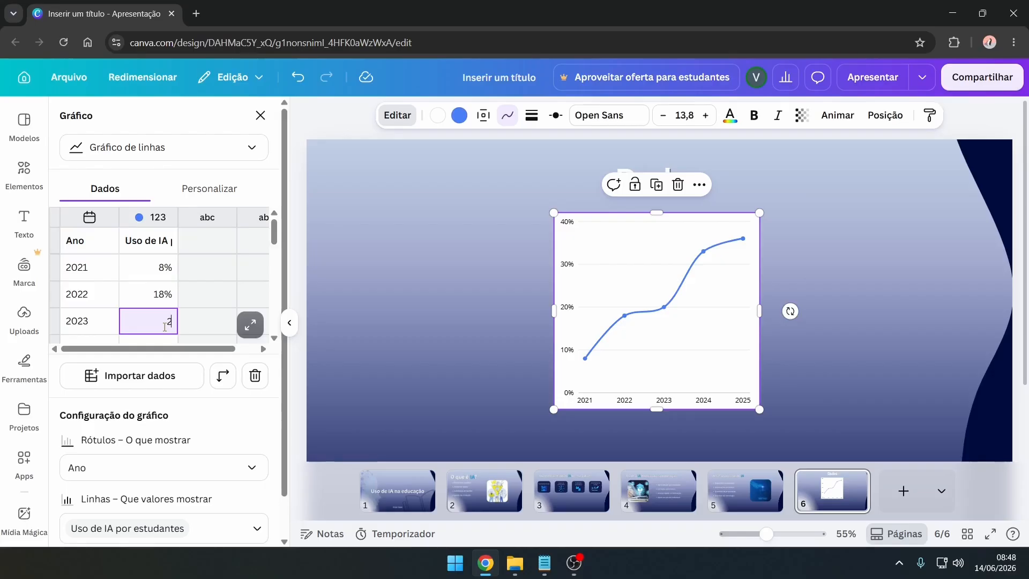
type("25")
key("Return")
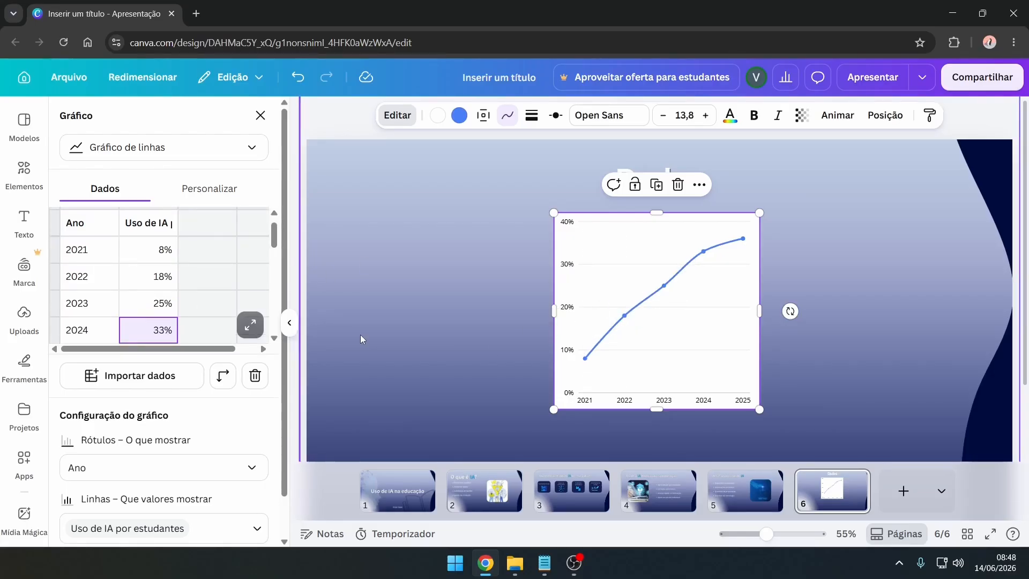
- Add a body text box in slide 6's lower-left area, beside the chart, reading "Fonte:"
left_click(24, 220)
left_click(116, 412)
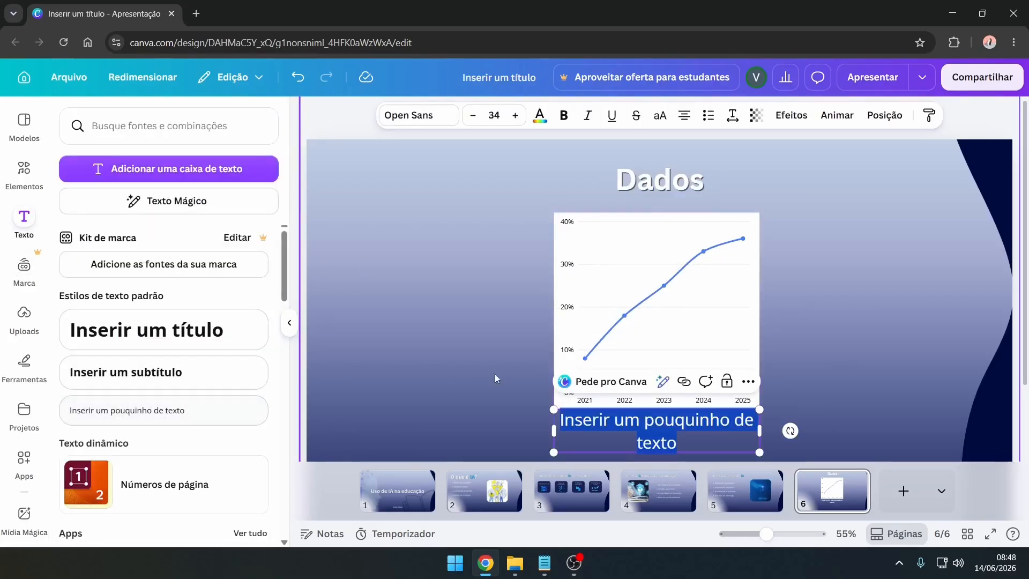
left_click_drag(706, 436, 401, 415)
left_click(621, 431)
left_click(613, 402)
double_click(401, 416)
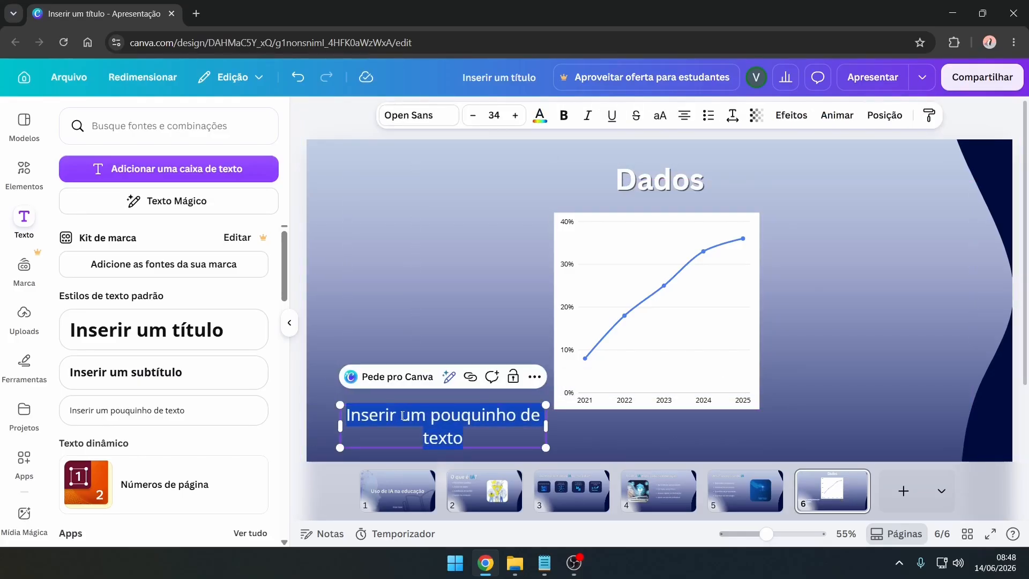
type("Fonte:")
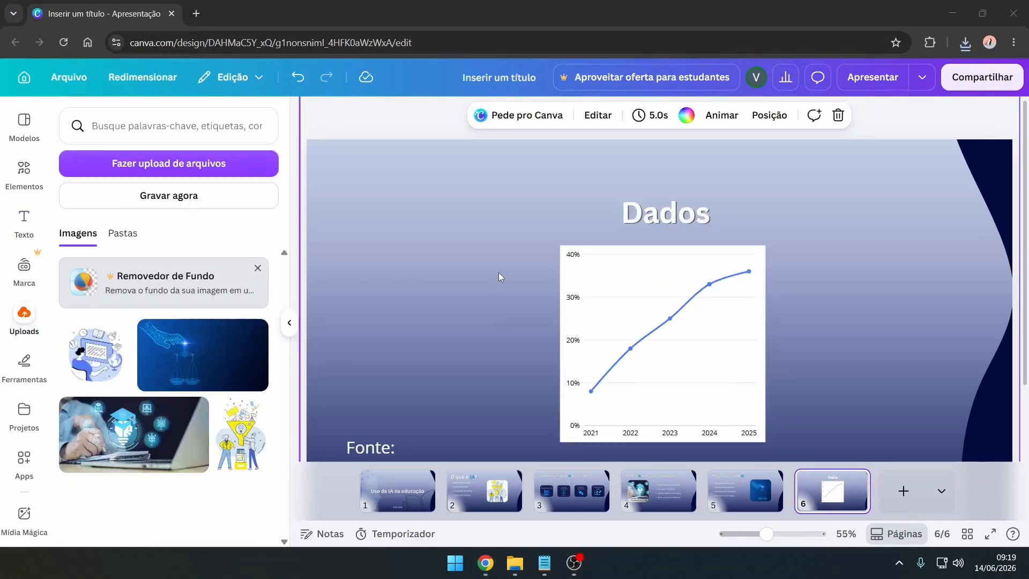
- Duplicate slide 5 and move the copy to the end of the presentation as slide 7
scroll(498, 277, "down", 2)
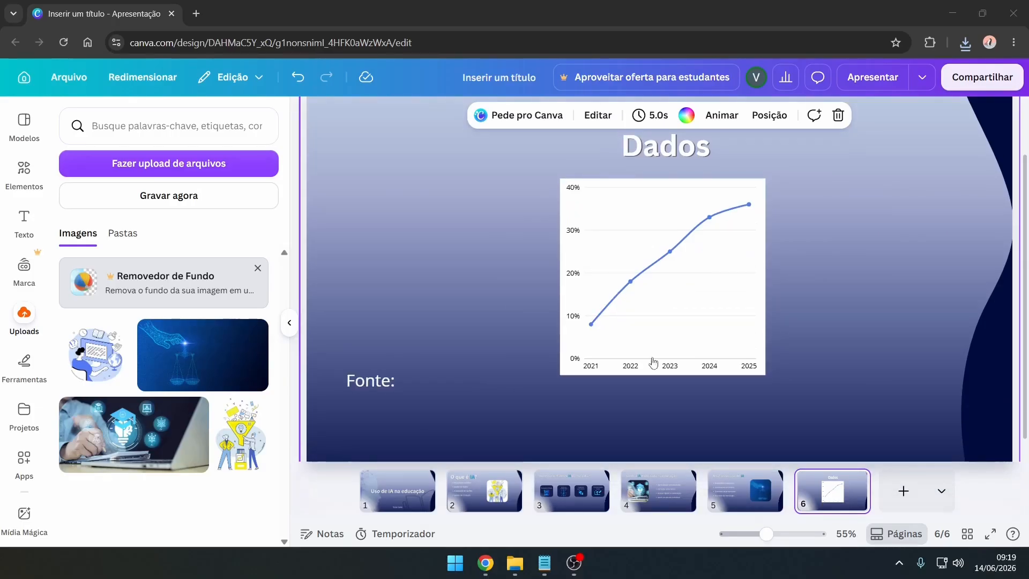
right_click(729, 488)
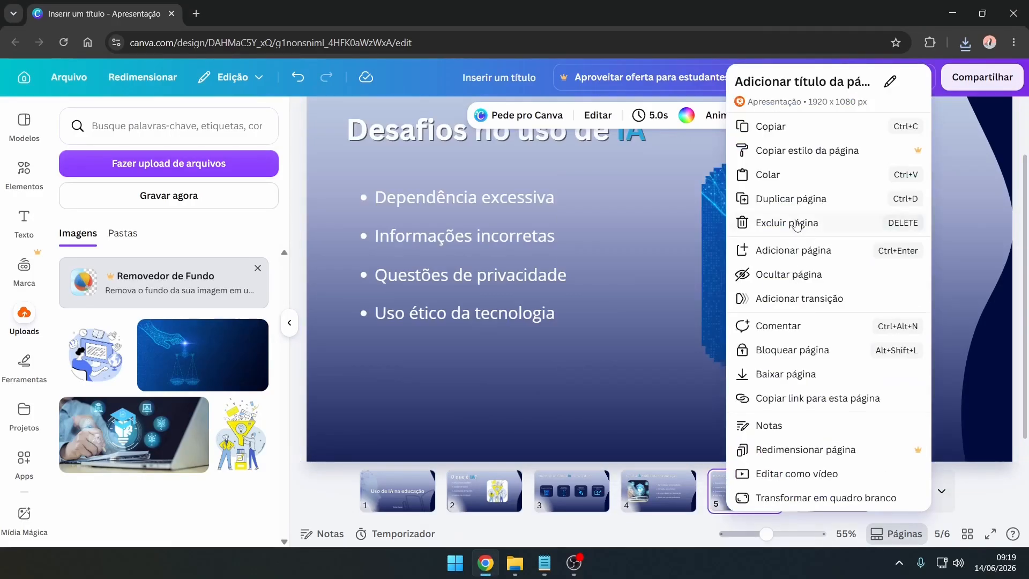
left_click(799, 203)
left_click_drag(903, 497, 879, 492)
- Replace slide 7's title with "O futuro do uso de IA na educação"
double_click(559, 199)
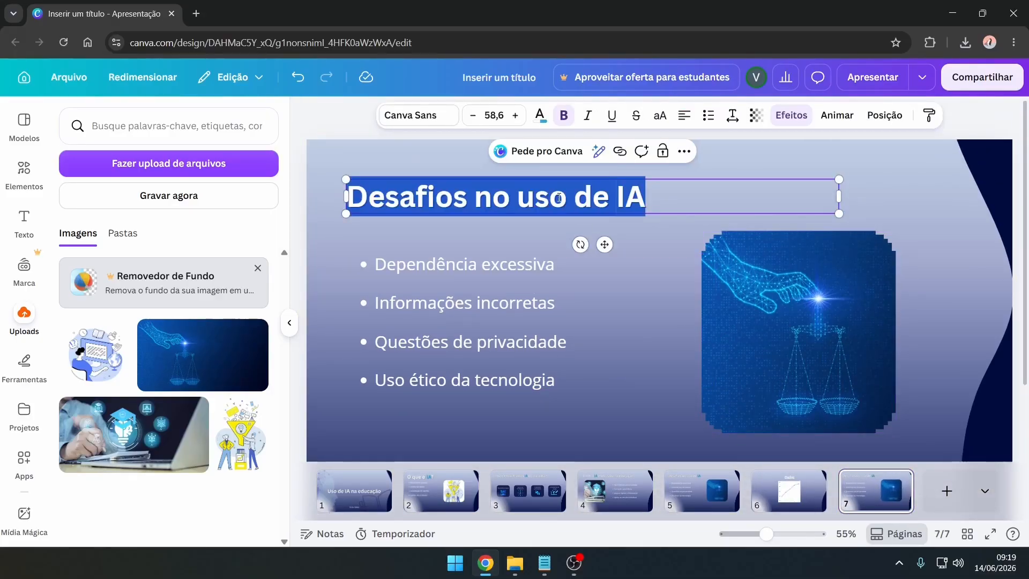
type("O futu")
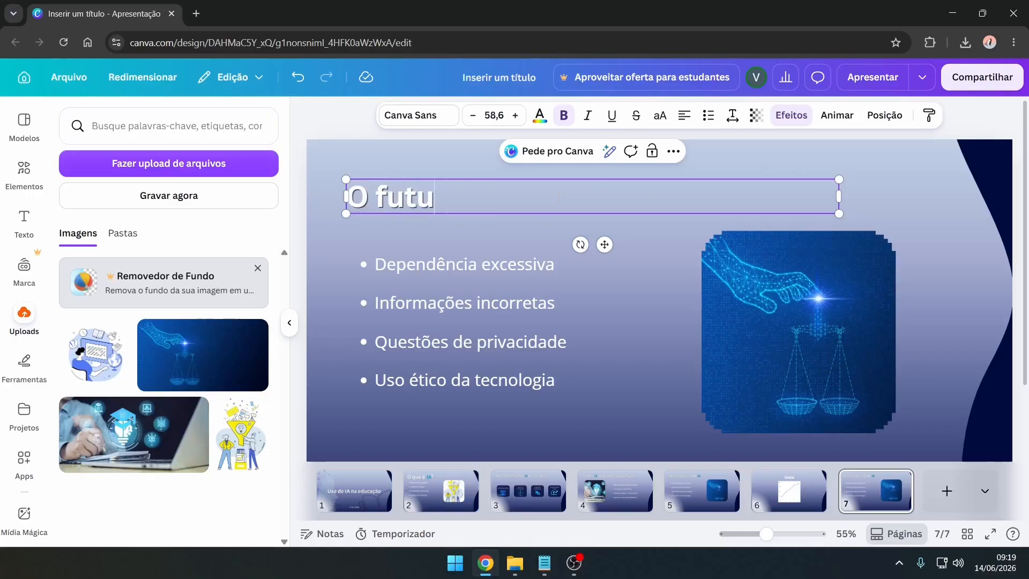
type("ro do uso")
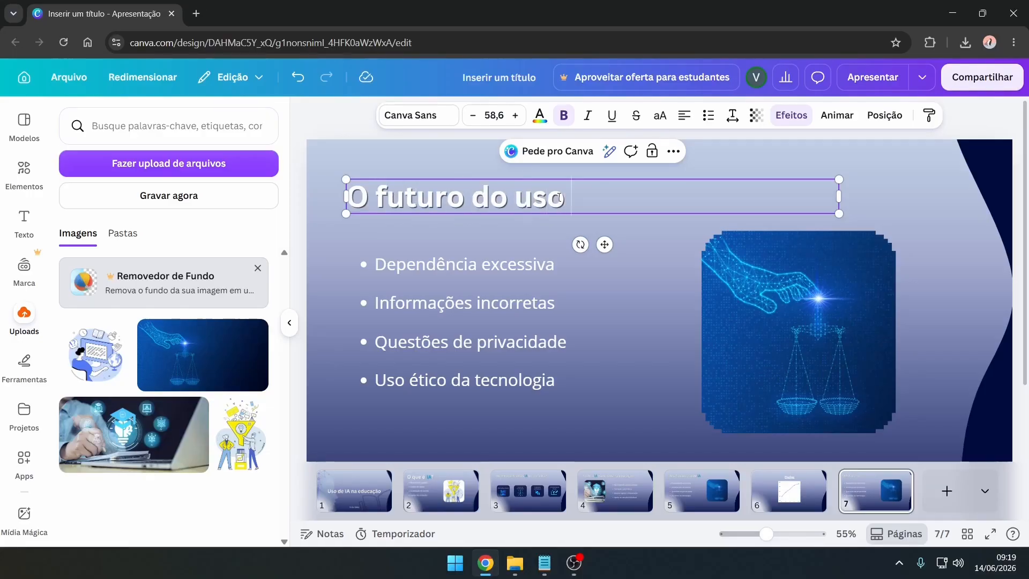
type(" de IA na educação")
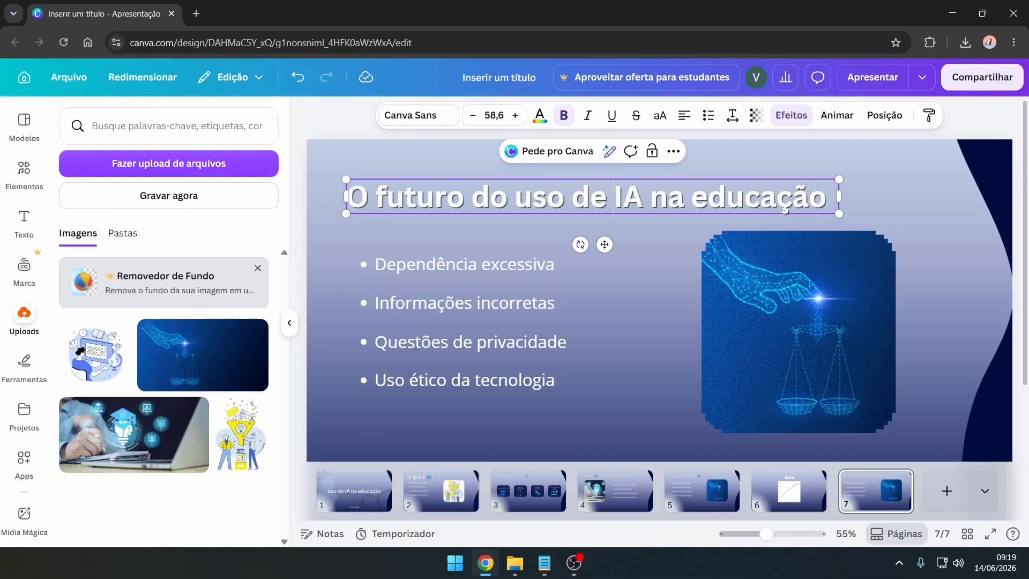
- Colour the word "IA" in slide 7's title light blue, using the existing text colour swatch
left_click_drag(613, 197, 643, 197)
left_click(539, 115)
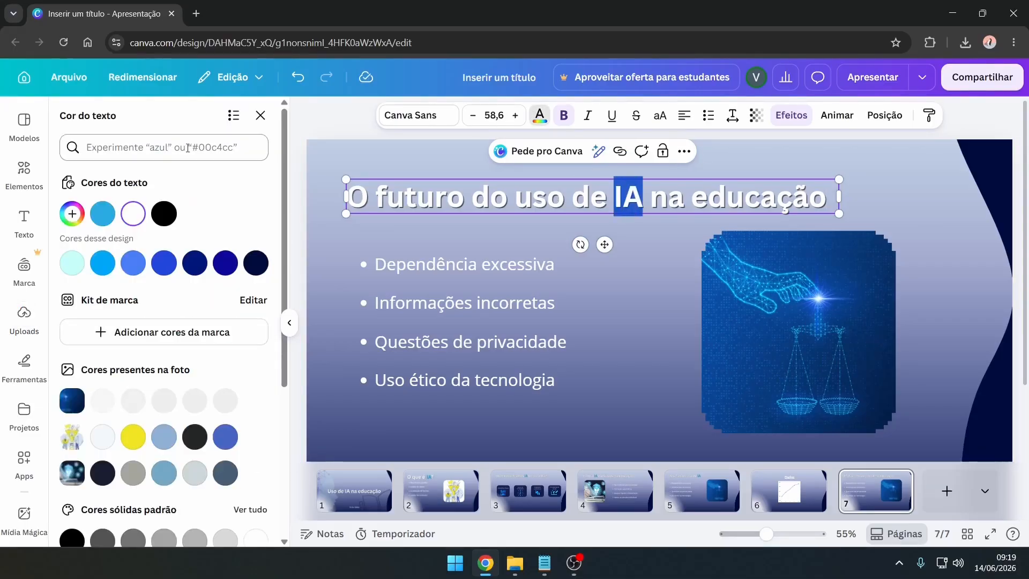
left_click(105, 213)
- Copy the four Slide 6 lines from Slides.txt in Notepad and replace slide 7's bullet list with them in Canva
left_click(405, 320)
key("alt+Tab")
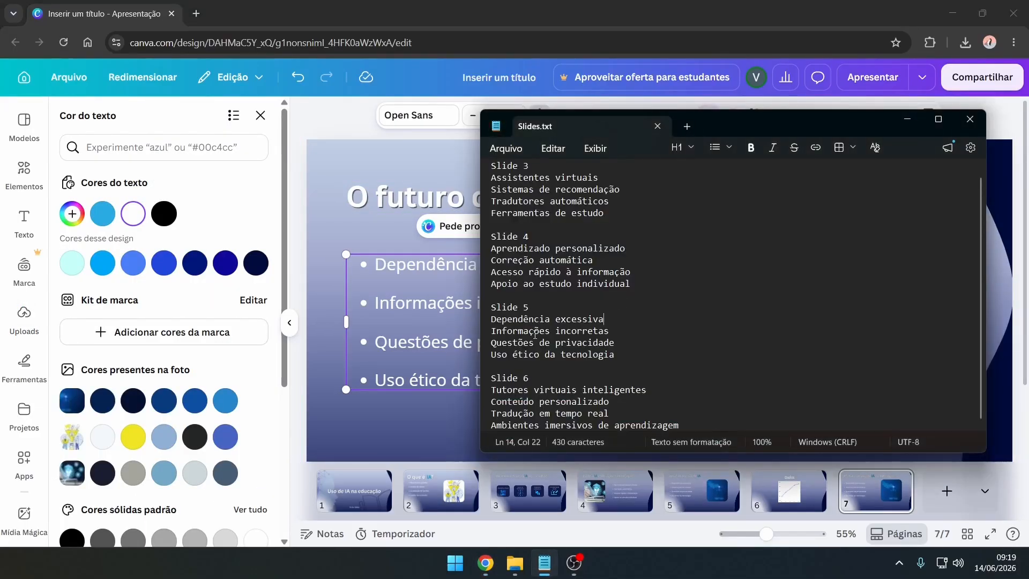
left_click_drag(492, 390, 680, 426)
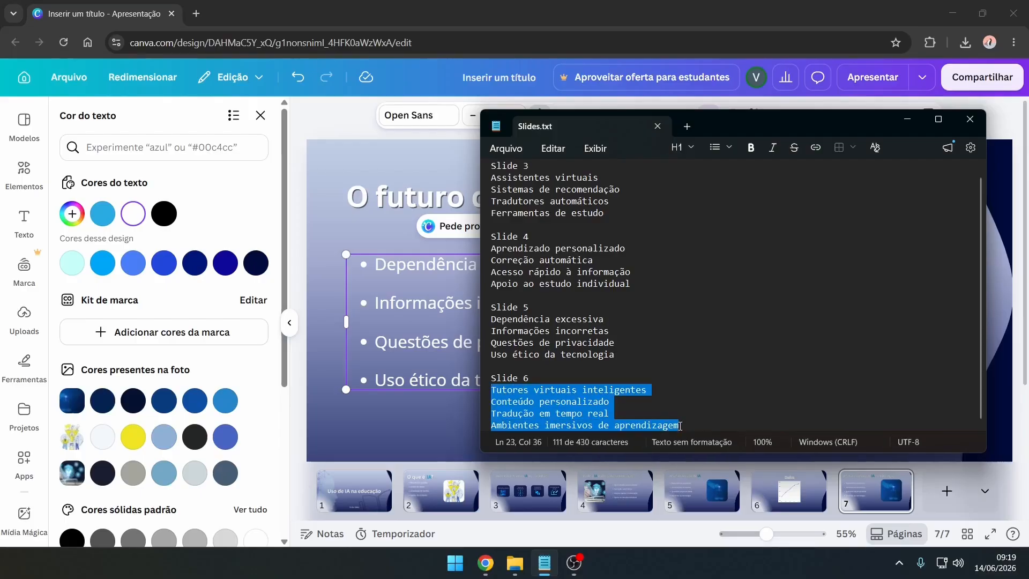
key("ctrl+c")
key("alt+Tab")
key("ctrl+v")
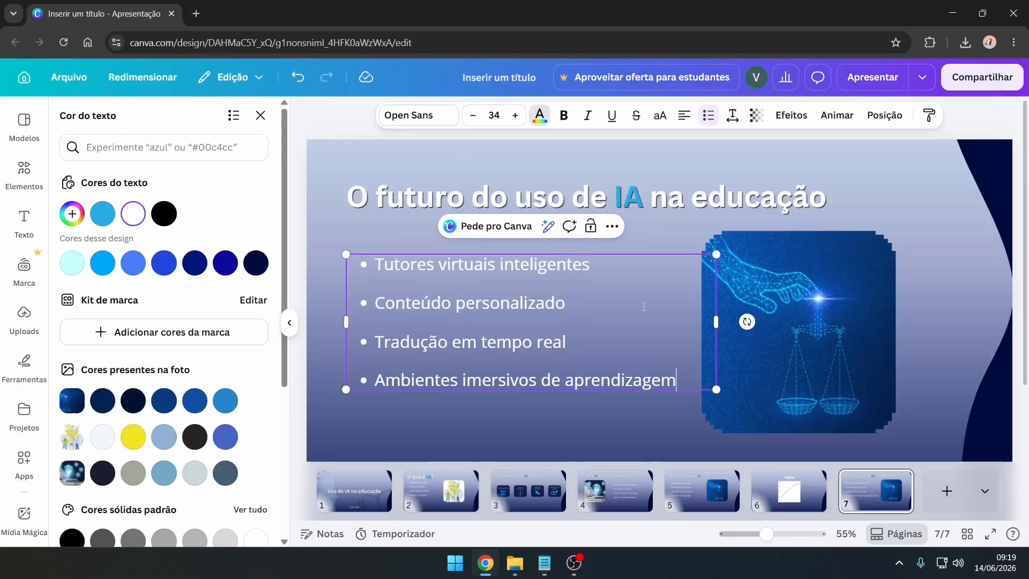
- Replace the hand-and-scales image in slide 7's frame with the VR classroom picture from the Imagens folder, shifting it left within the frame
left_click(802, 341)
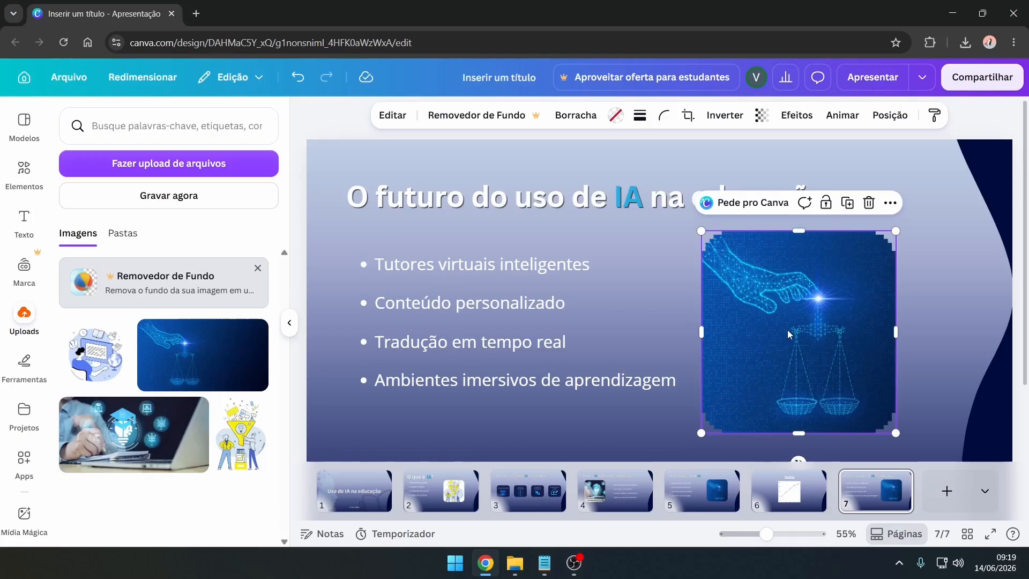
key("Delete")
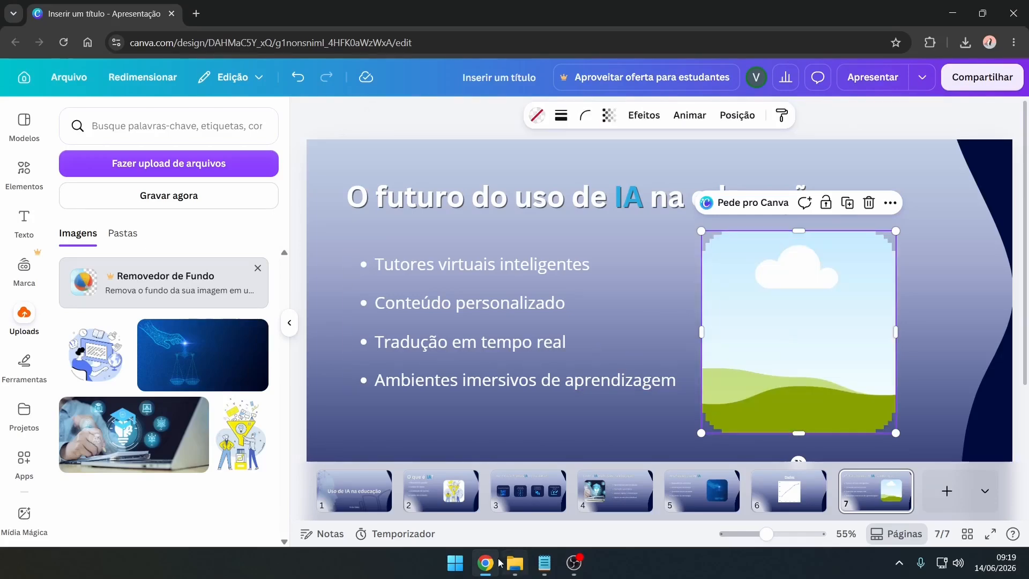
left_click(515, 563)
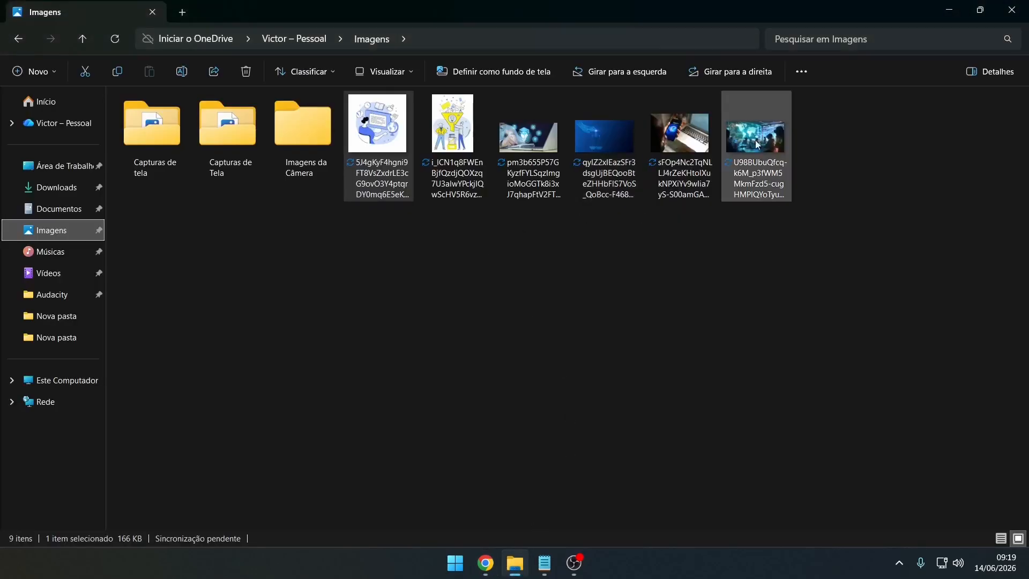
left_click_drag(755, 136, 697, 337)
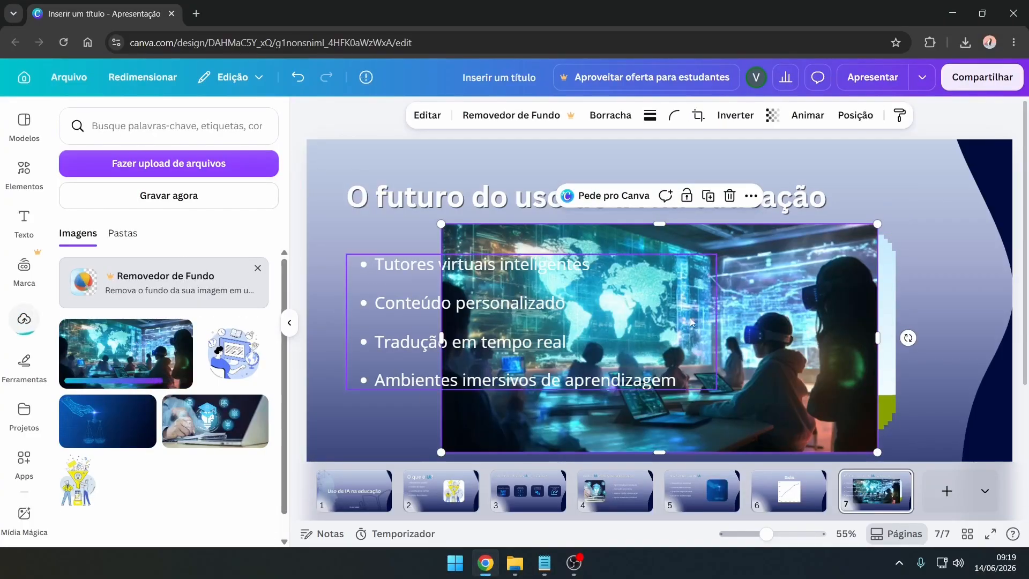
double_click(798, 325)
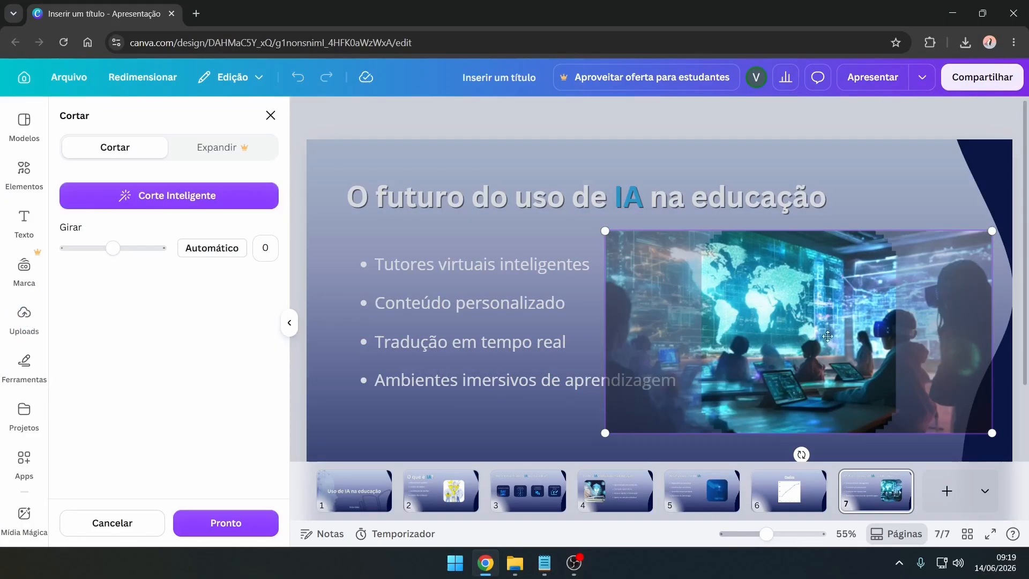
left_click_drag(820, 341, 754, 352)
left_click(912, 173)
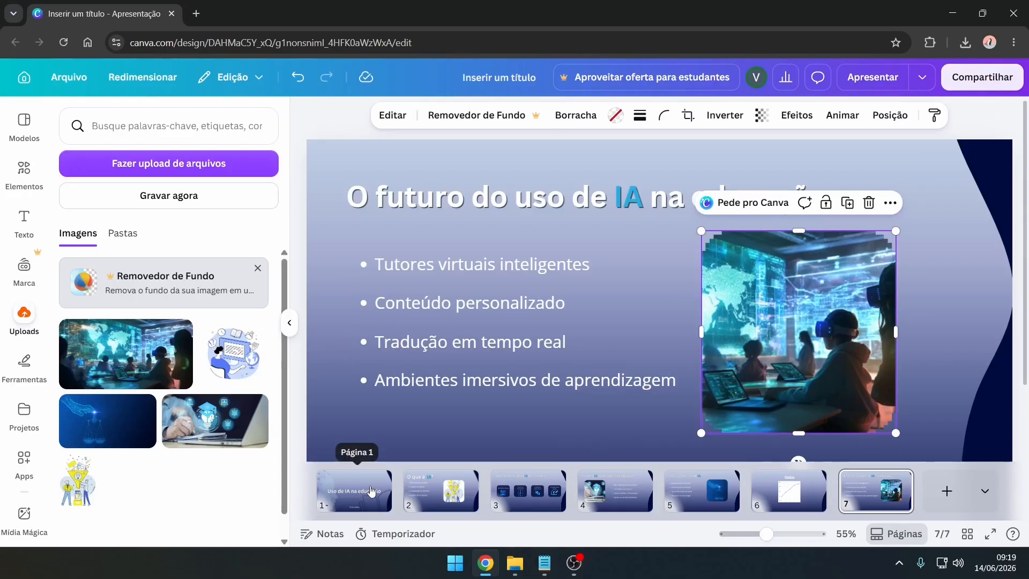
- Duplicate slide 1 and move the copy to the end of the presentation as slide 8
right_click(364, 493)
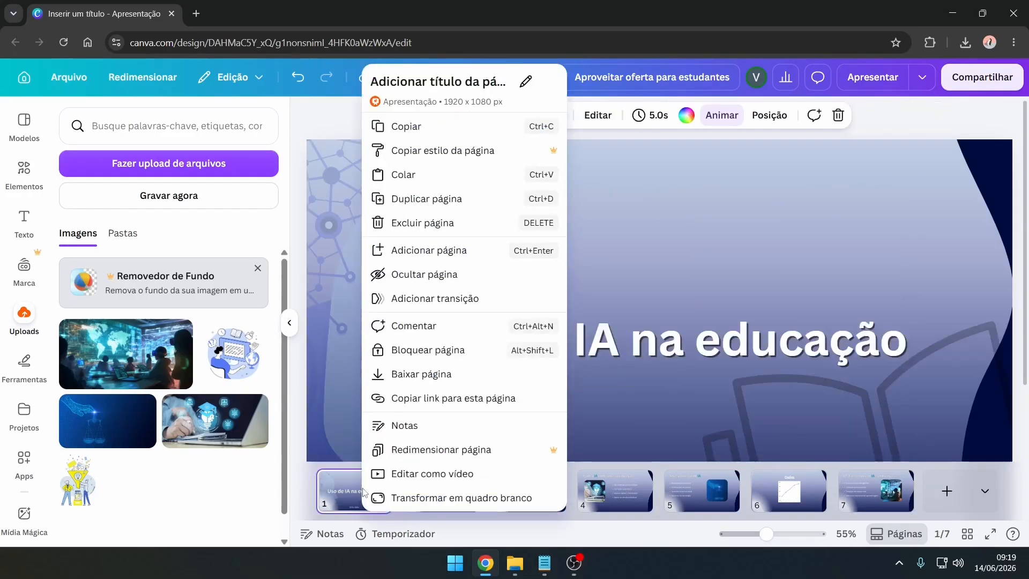
left_click(435, 200)
left_click_drag(428, 488, 970, 488)
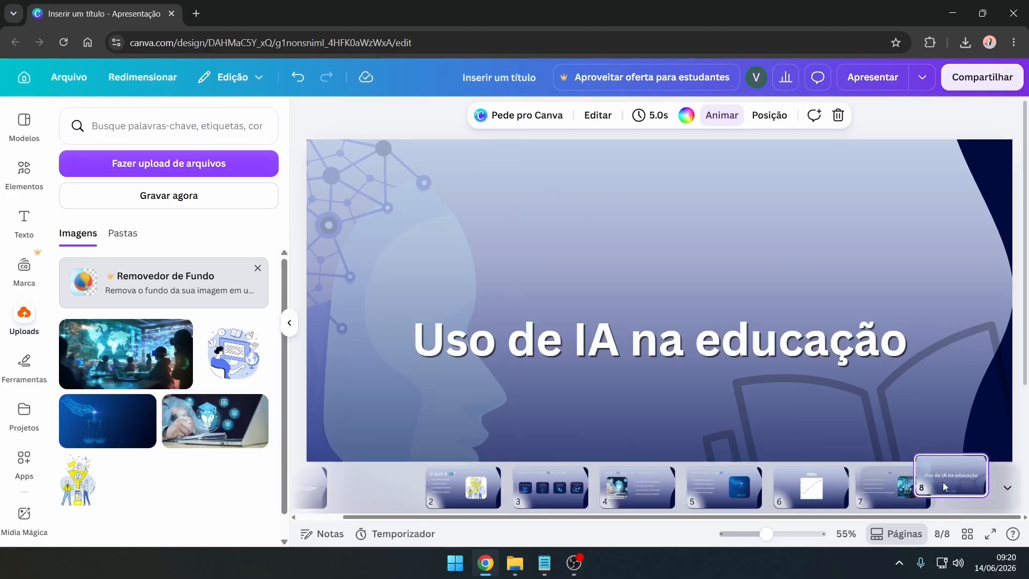
- Replace slide 8's title with "Obrigado pela atenção!"
double_click(691, 327)
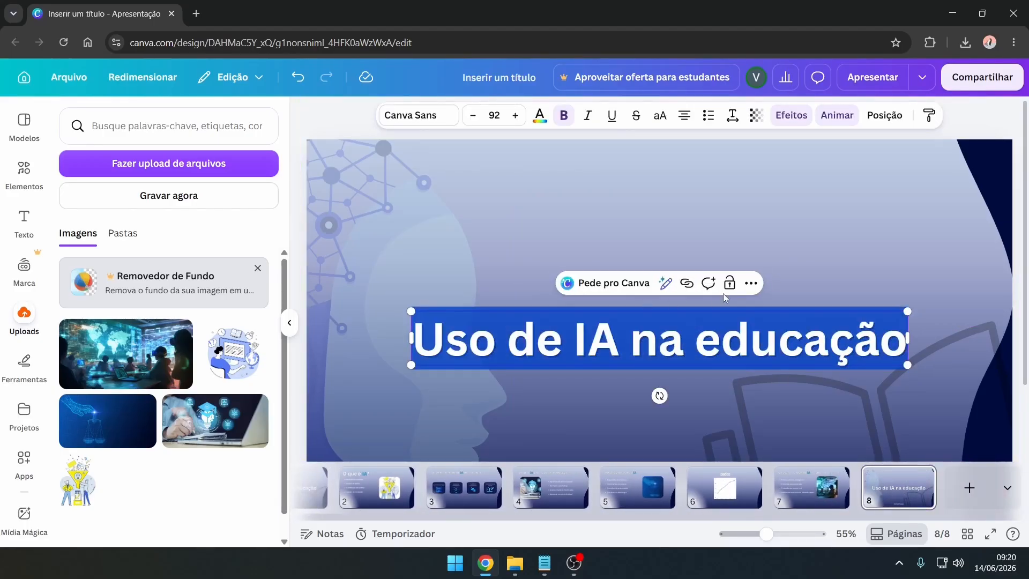
type("Obri")
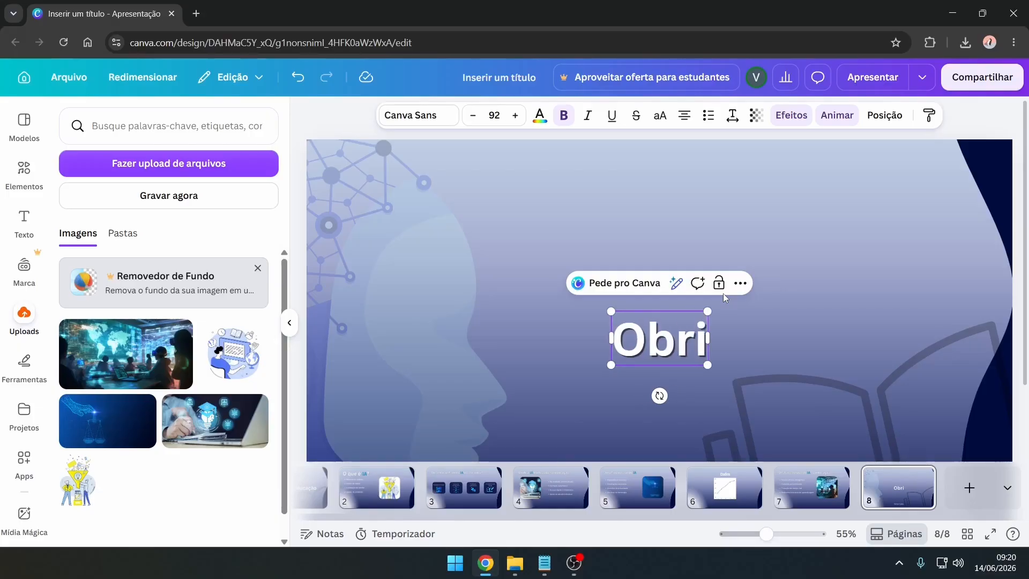
type("gado pela ate")
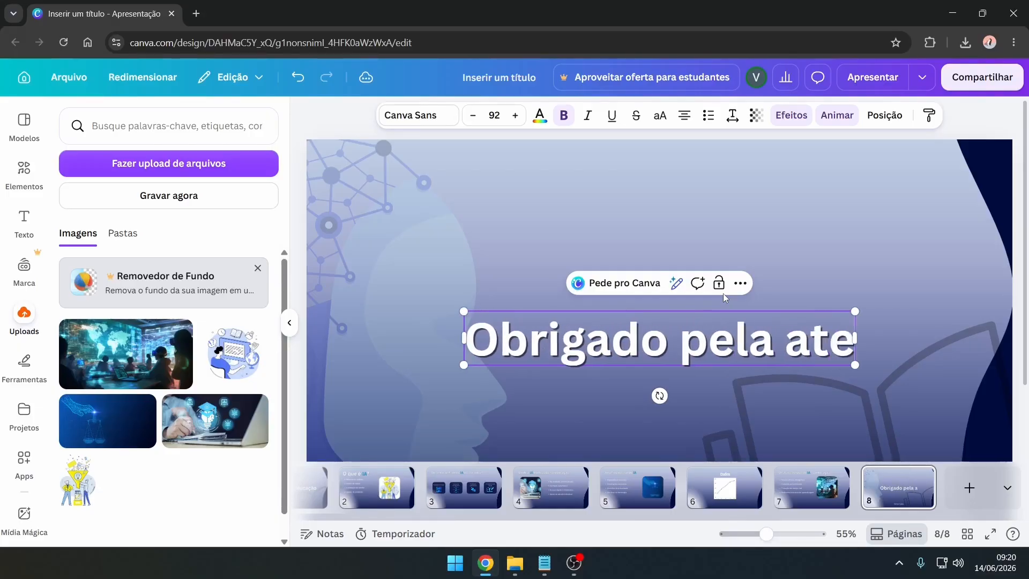
type("nção!")
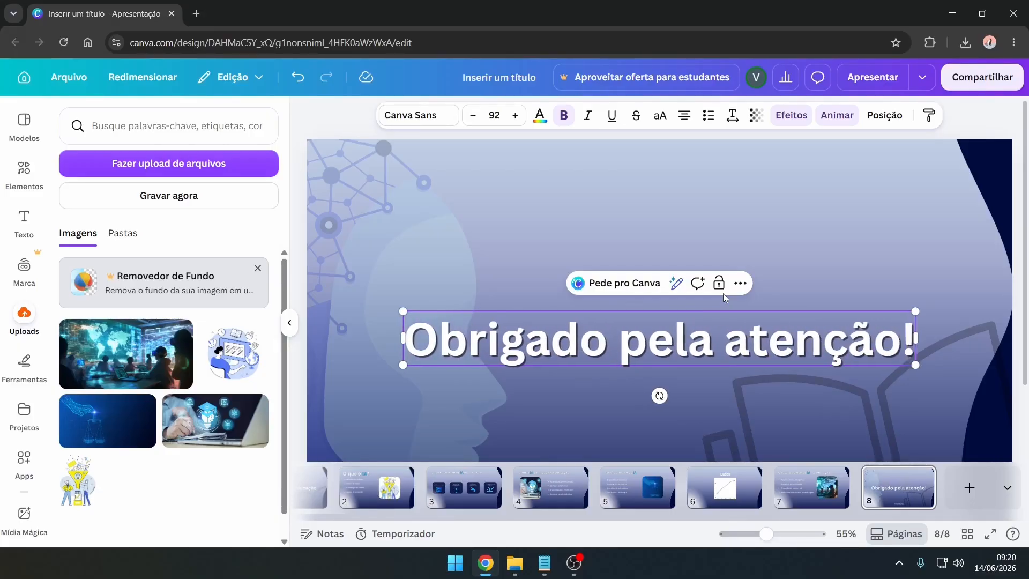
left_click(345, 130)
- Delete the presenter's name text box below the title on slide 8
scroll(509, 252, "down", 2)
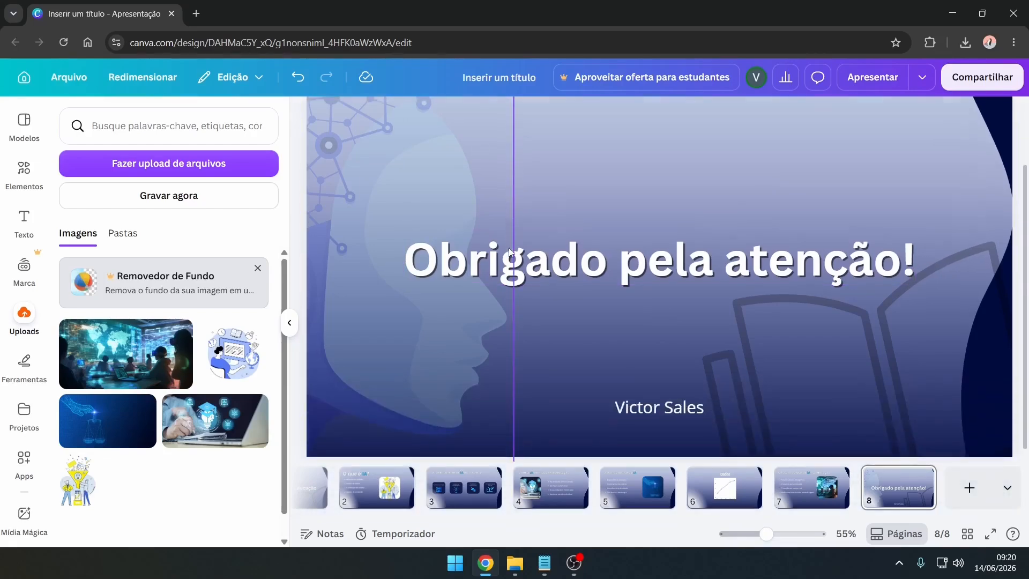
left_click(656, 402)
key("Delete")
scroll(654, 399, "up", 2)
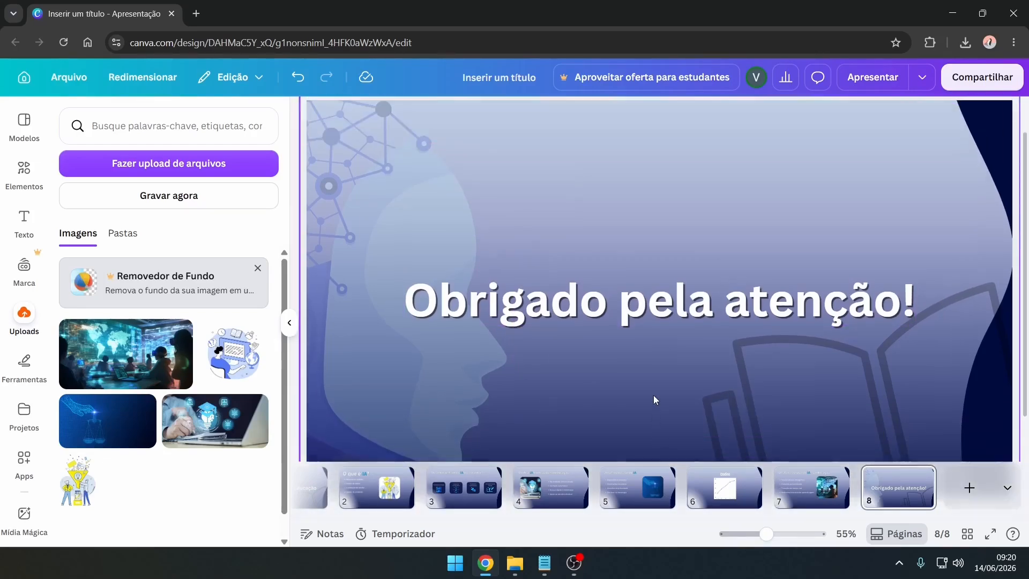
scroll(653, 393, "down", 2)
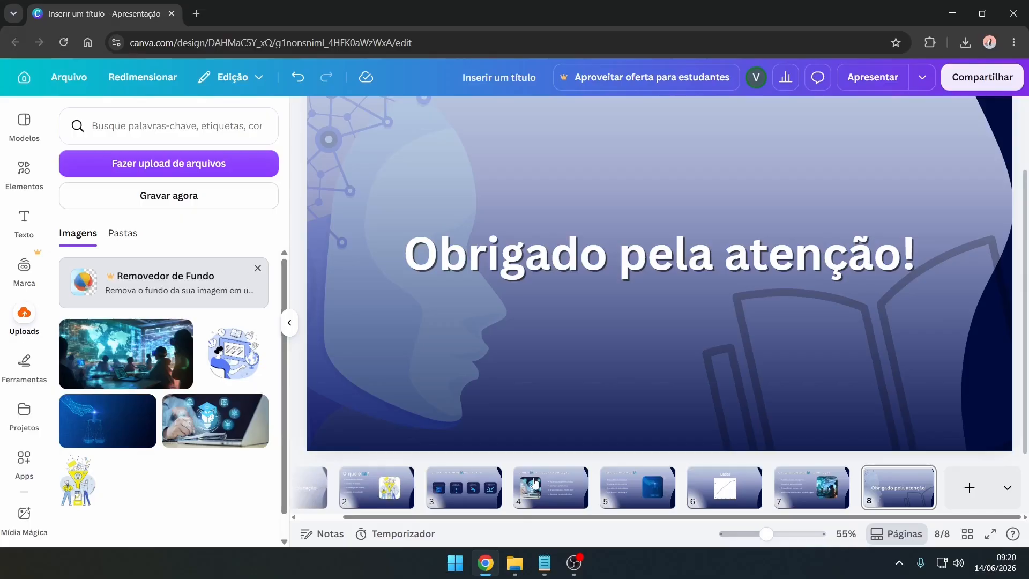
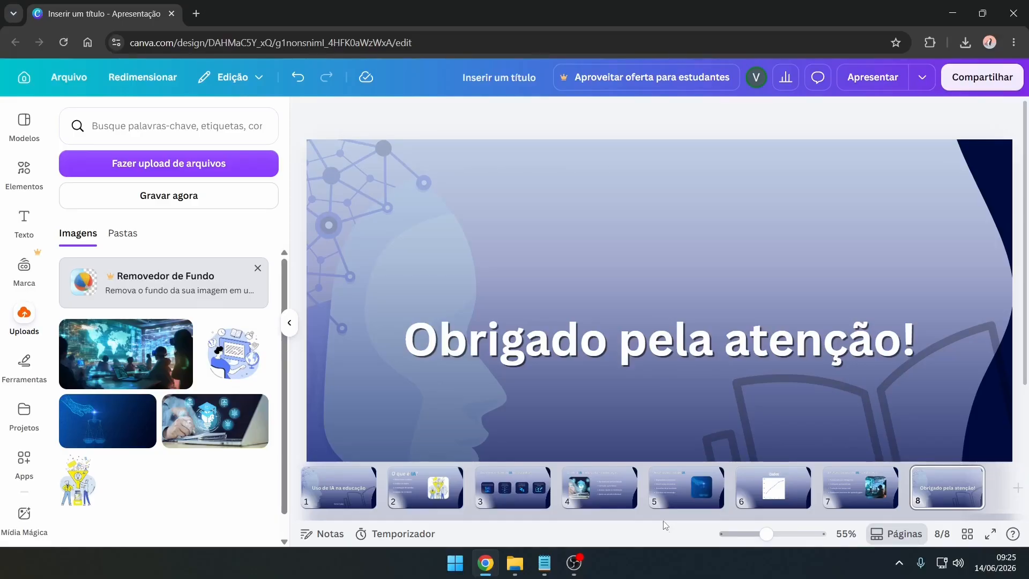
- Set the Correnteza page animation on slide 1 to Entrando only and apply it to all pages
left_click(332, 485)
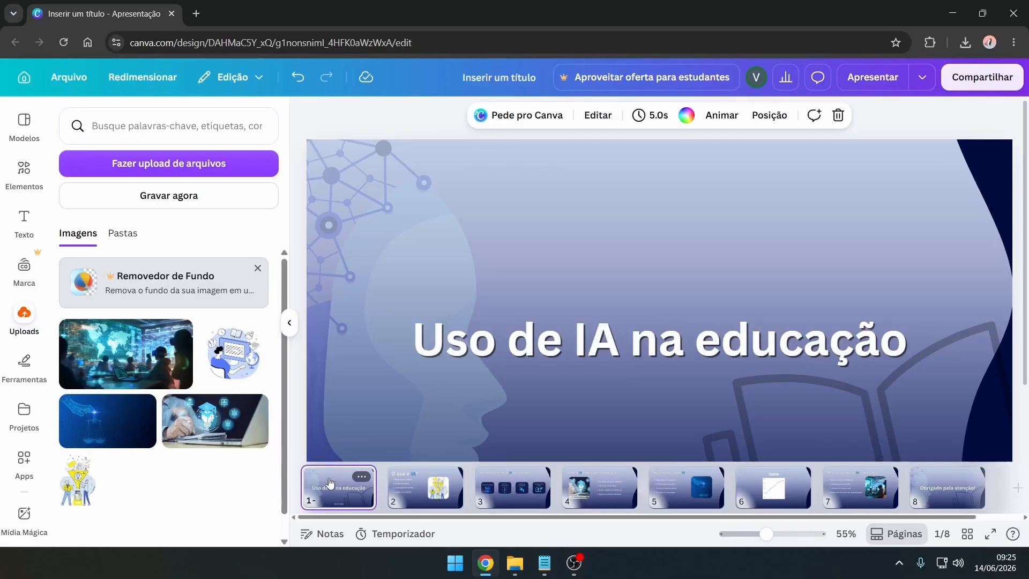
left_click(723, 123)
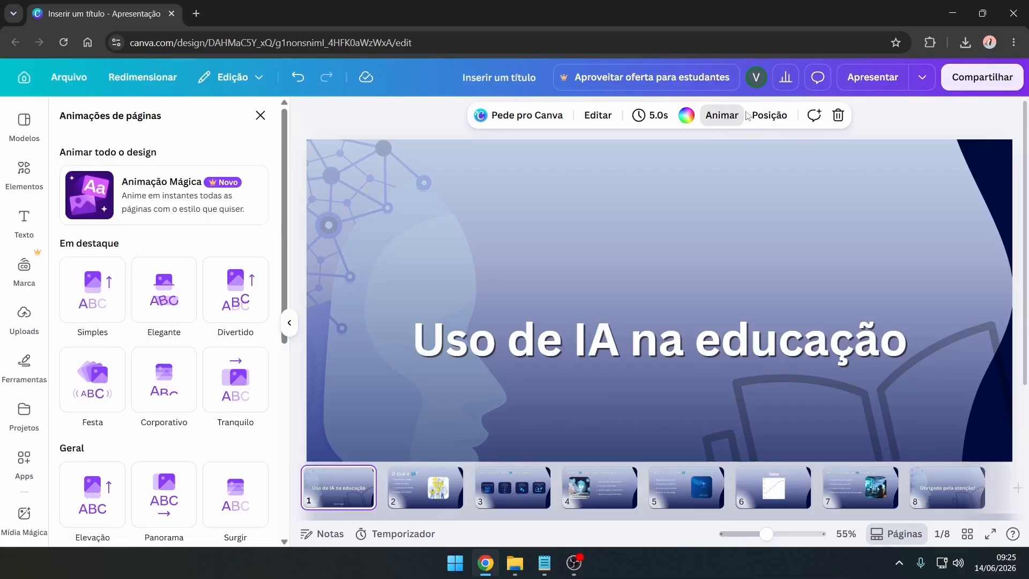
scroll(192, 359, "down", 3)
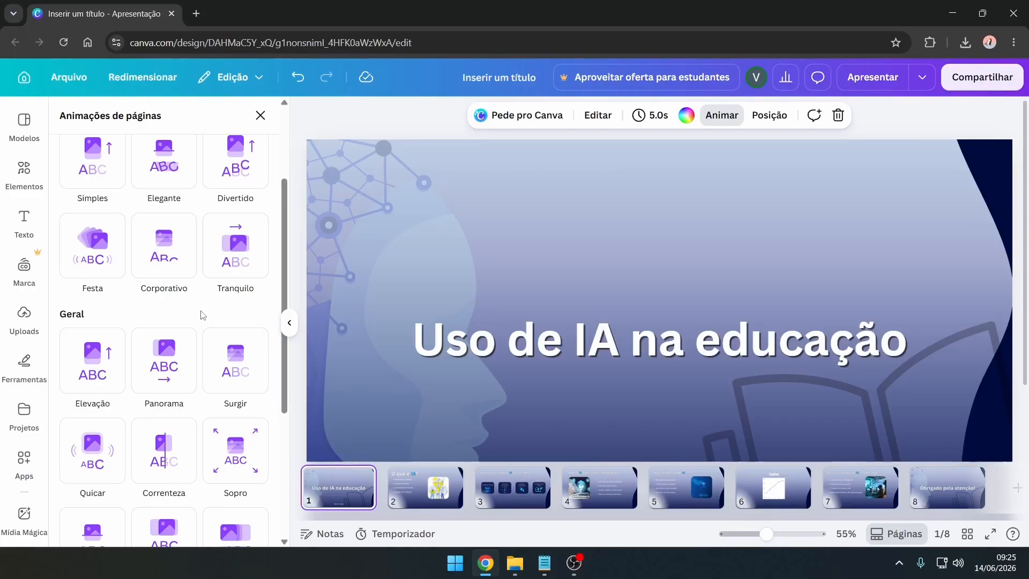
scroll(201, 314, "down", 4)
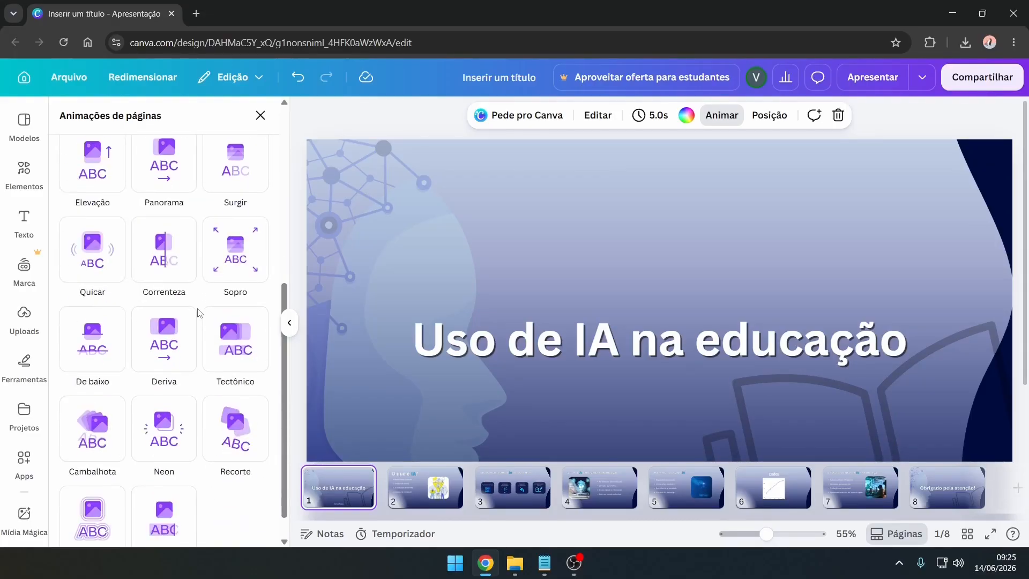
scroll(199, 310, "up", 1)
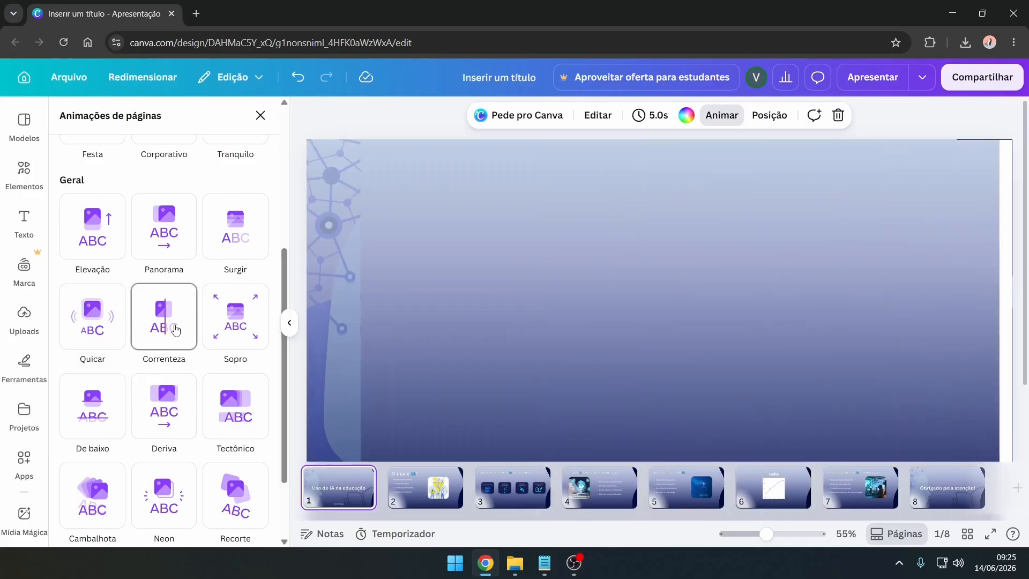
left_click(174, 329)
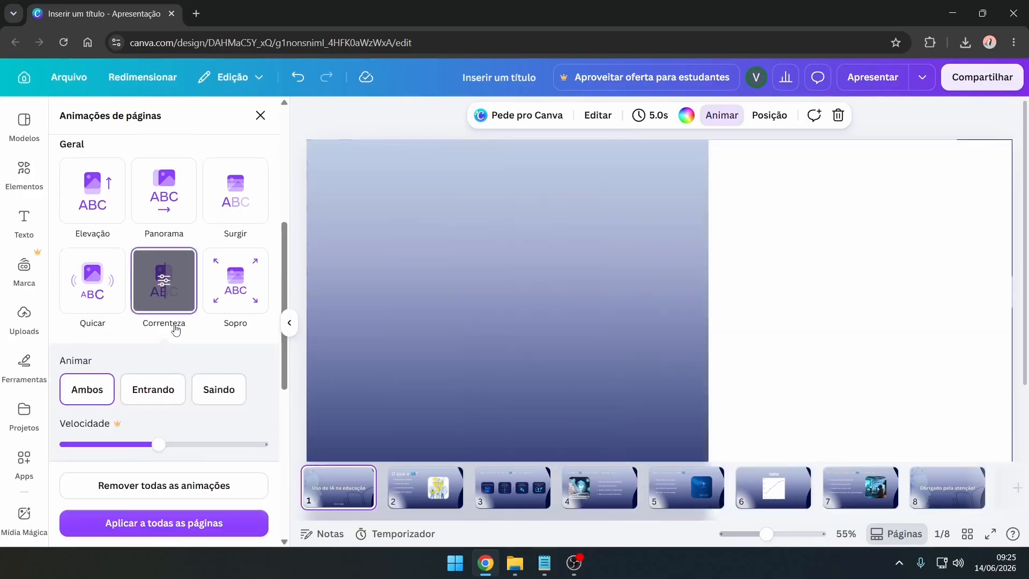
left_click(149, 391)
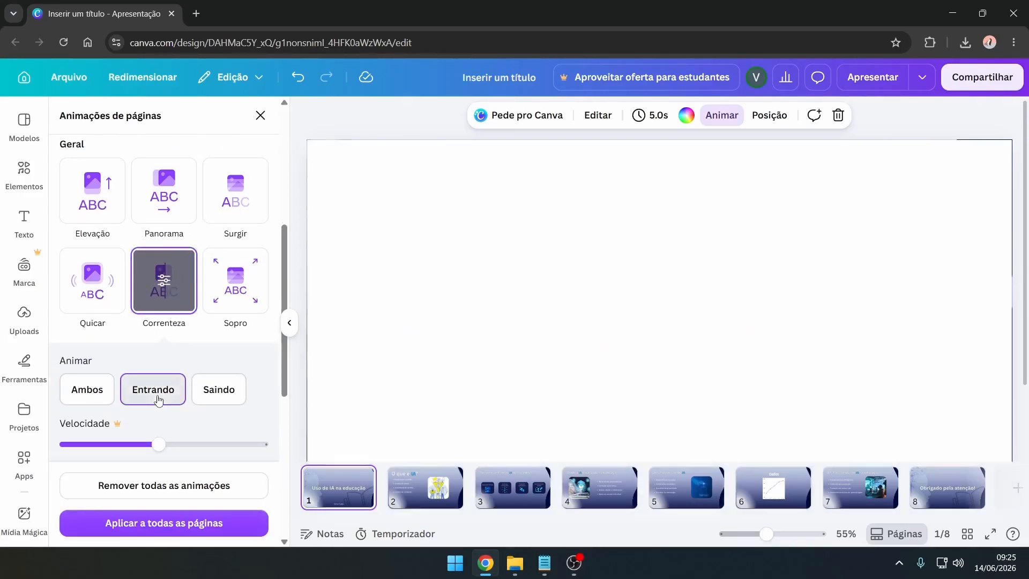
scroll(177, 375, "down", 1)
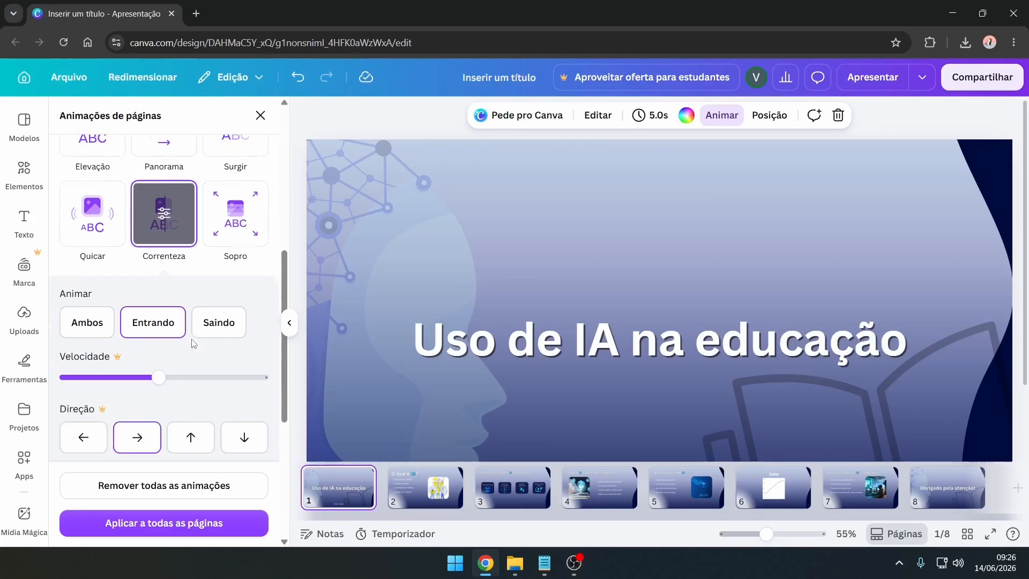
left_click(205, 524)
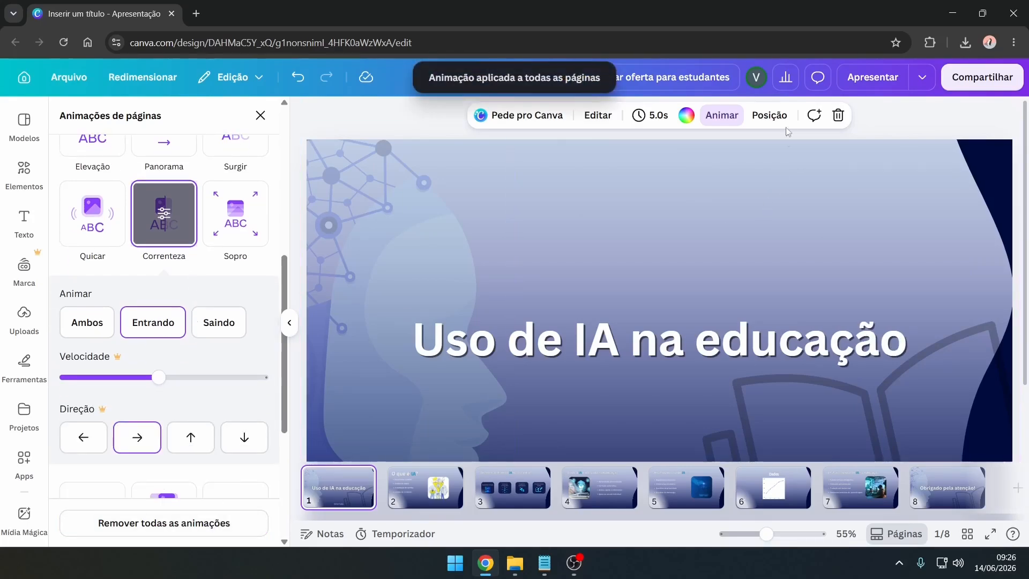
- Preview the animated presentation in full screen from slide 1 through slide 4, and return to the editor
left_click(871, 81)
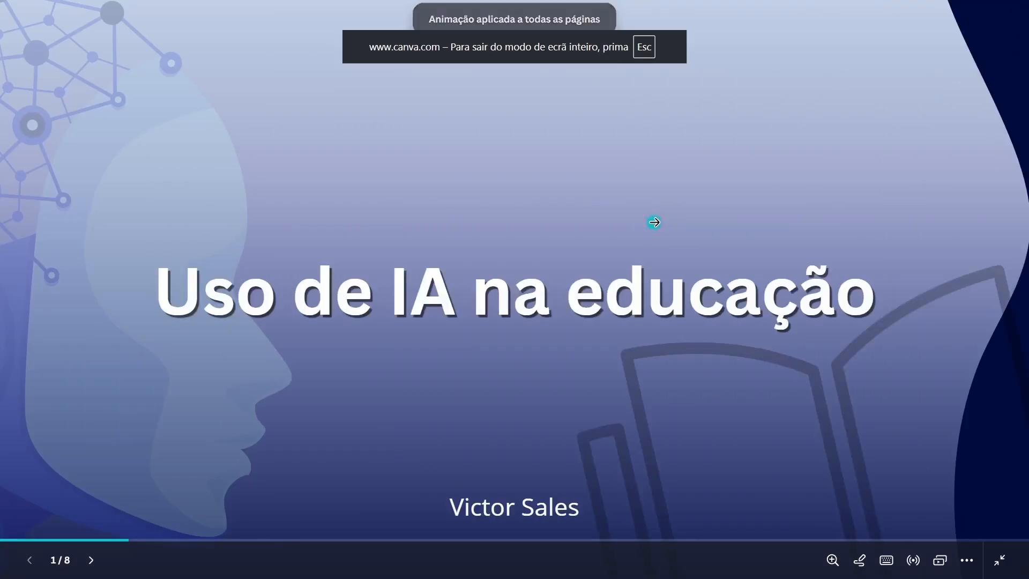
left_click(654, 221)
left_click(655, 222)
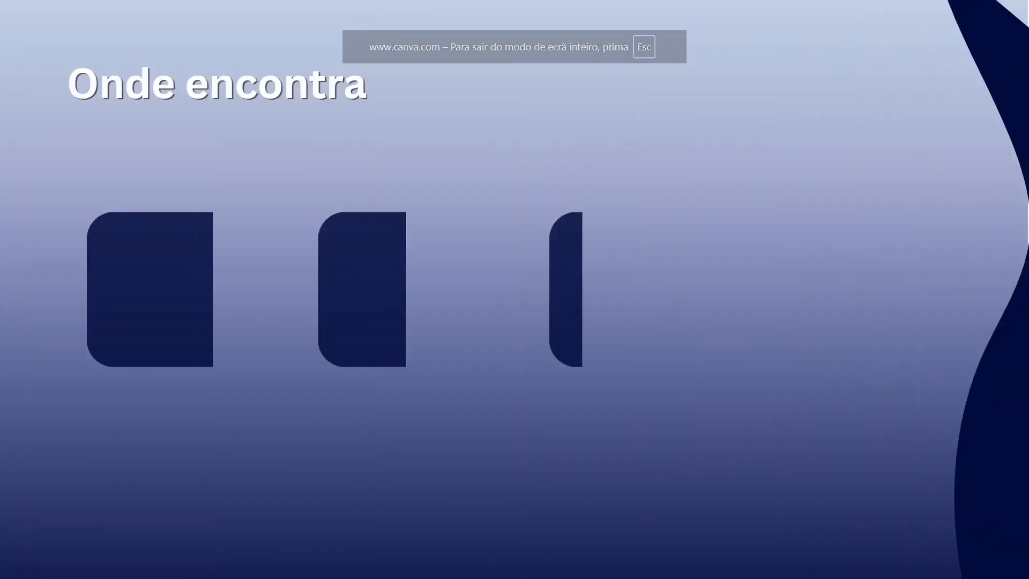
left_click(655, 221)
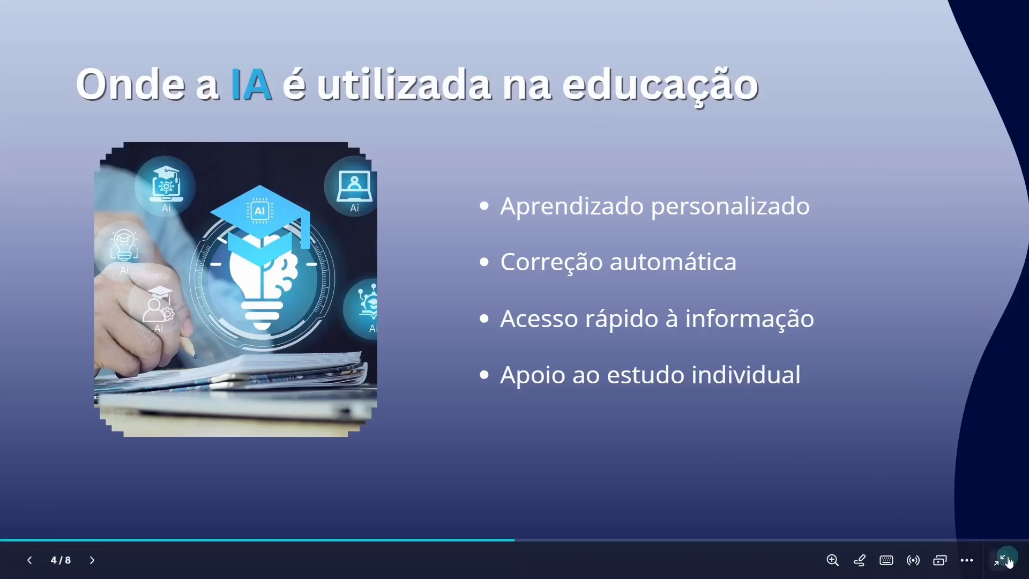
left_click(1007, 557)
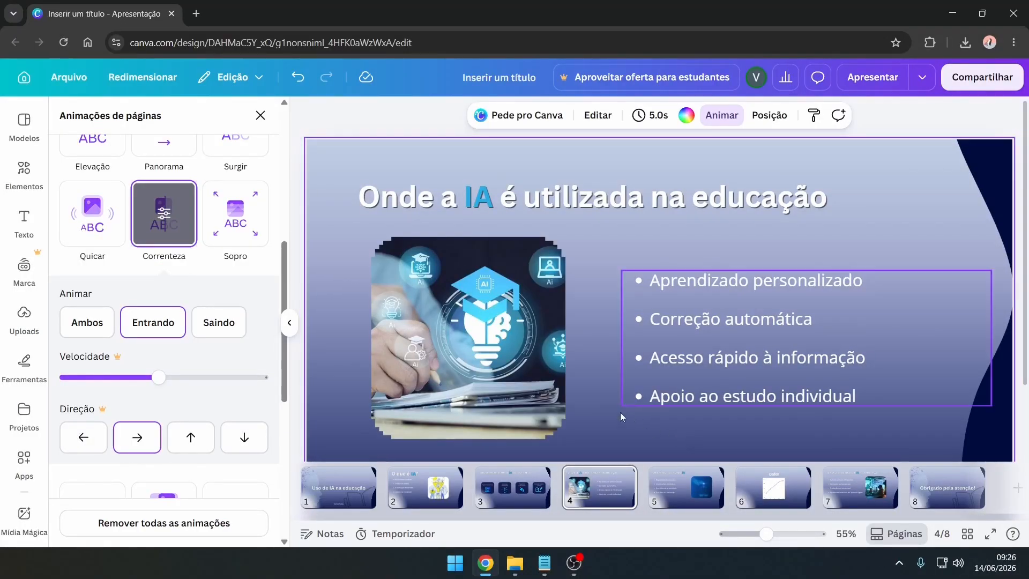
- Review slides 1 to 7 one by one in the editor to check their content and layout
scroll(539, 372, "down", 1)
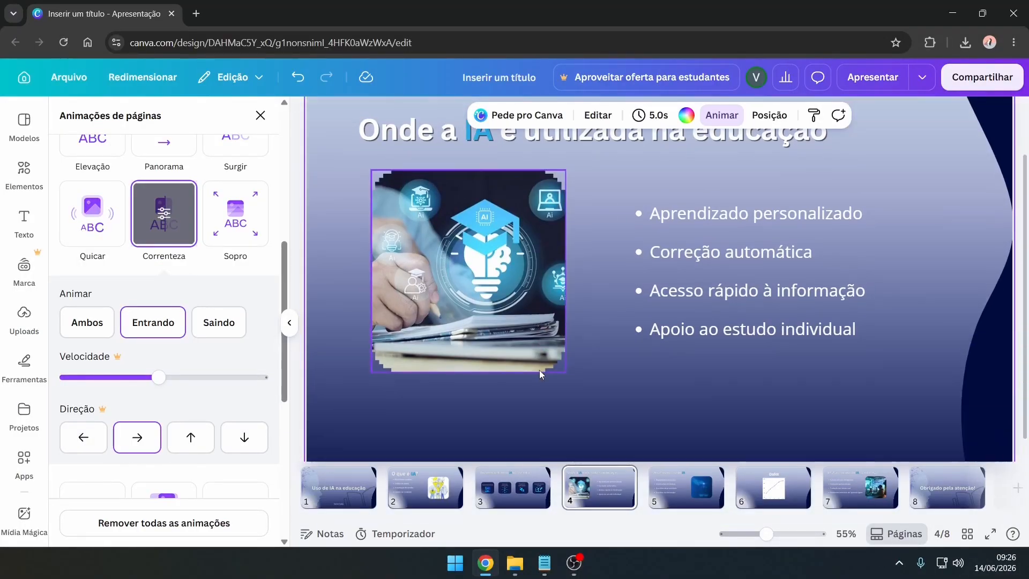
left_click(334, 481)
left_click(440, 497)
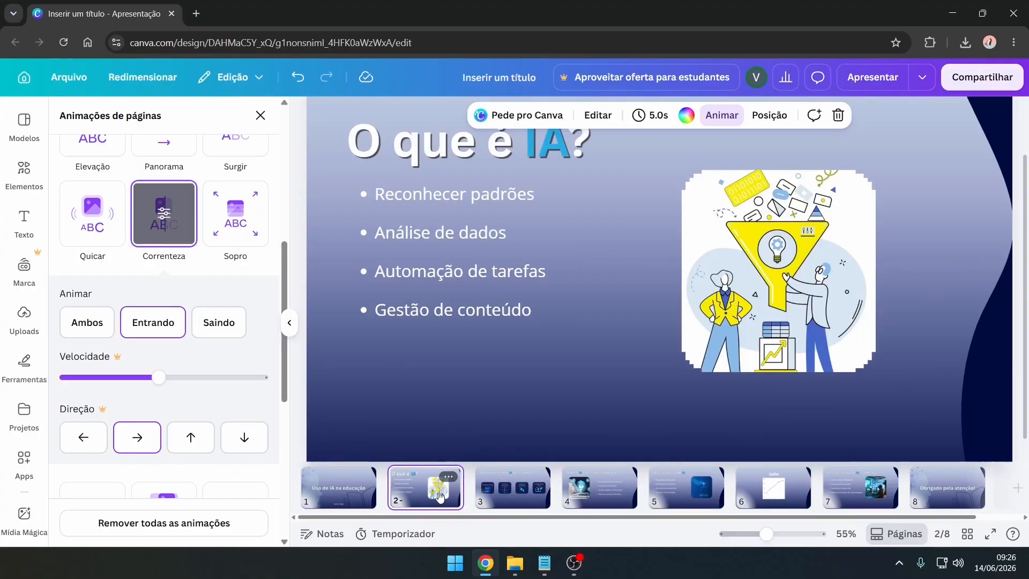
left_click(525, 496)
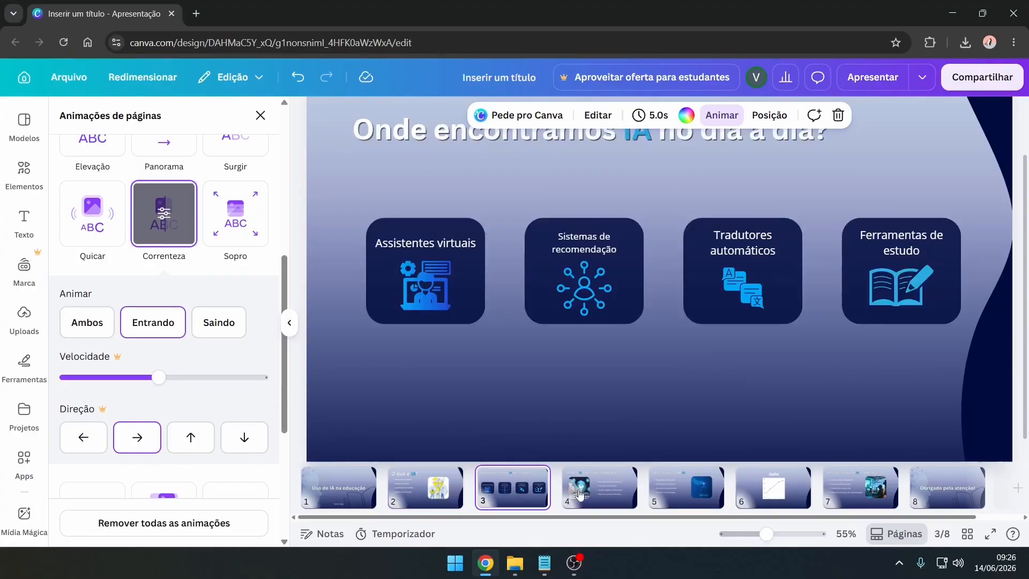
left_click(623, 499)
left_click(706, 492)
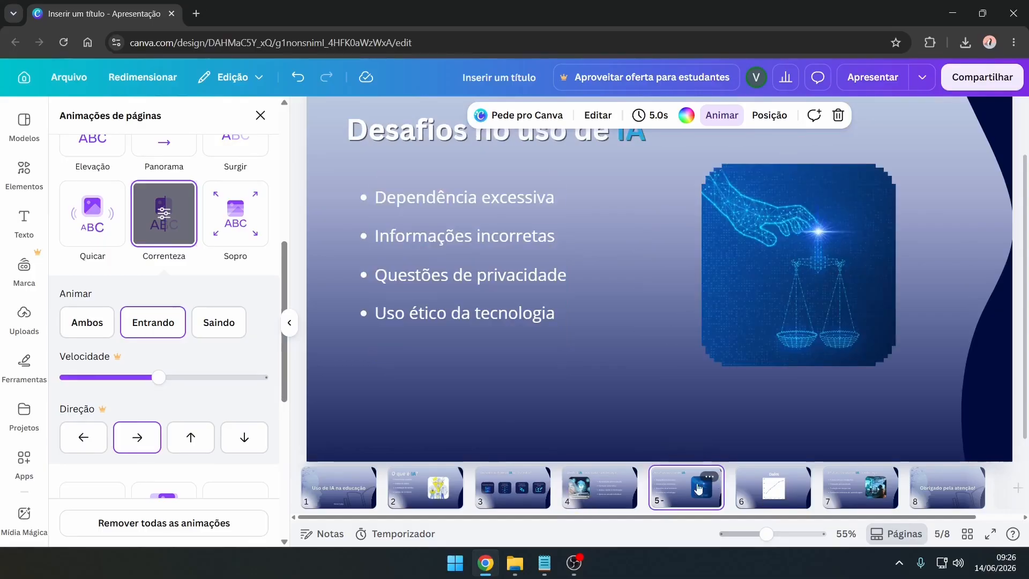
left_click(768, 490)
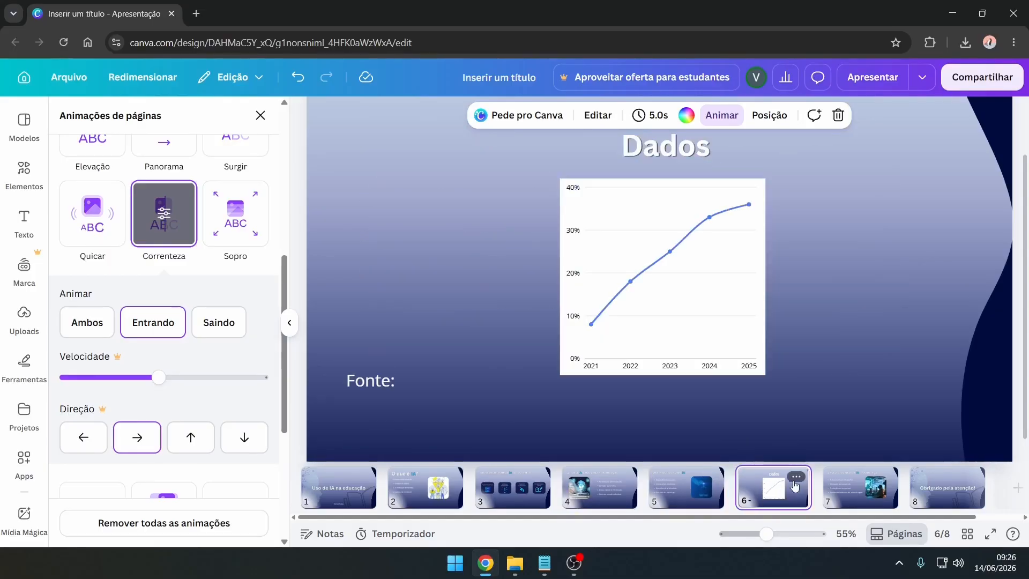
left_click(859, 496)
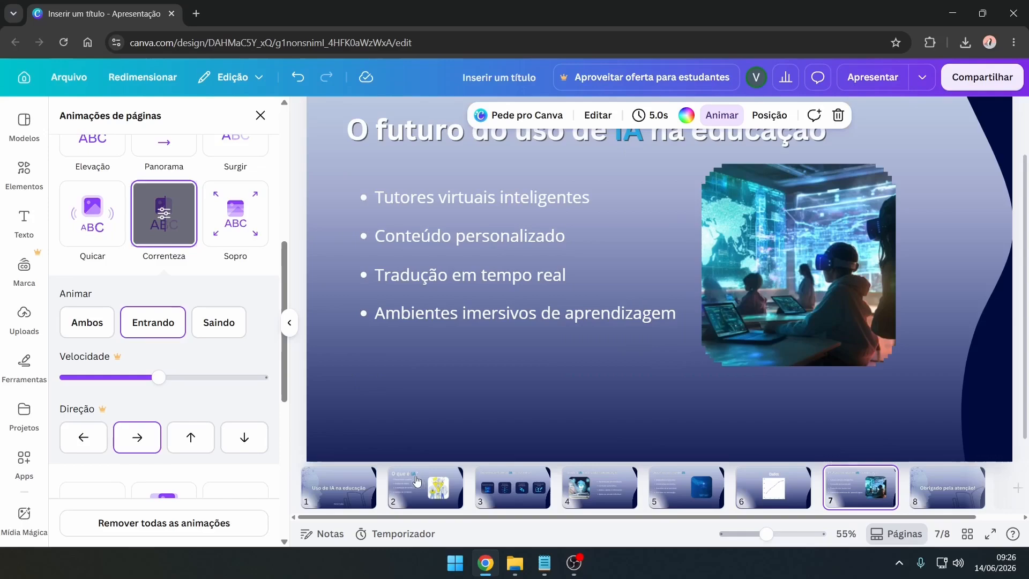
- Return to slide 1 and rename the design as "IA para educação"
left_click(350, 490)
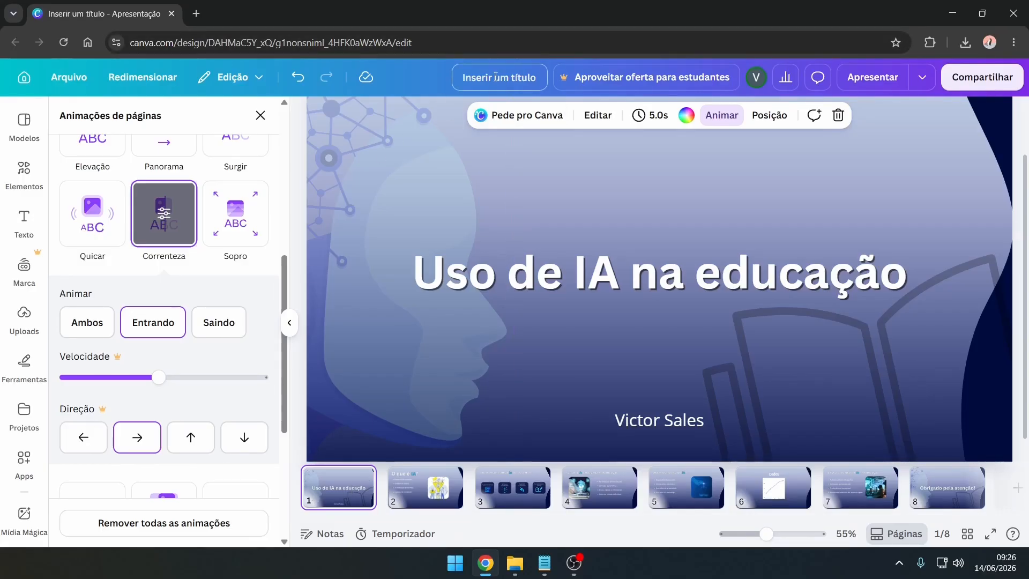
type("IA")
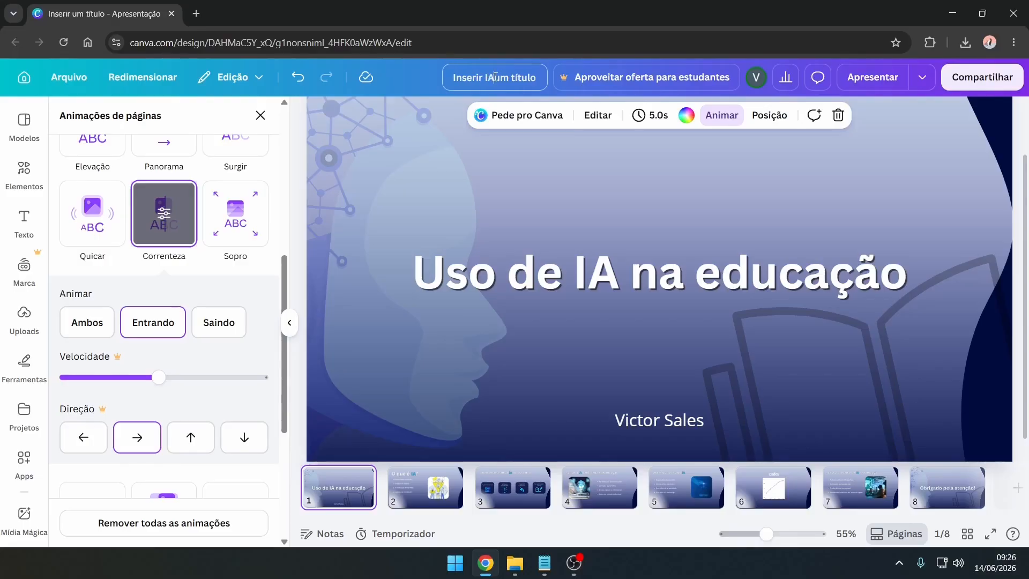
key("ctrl+a")
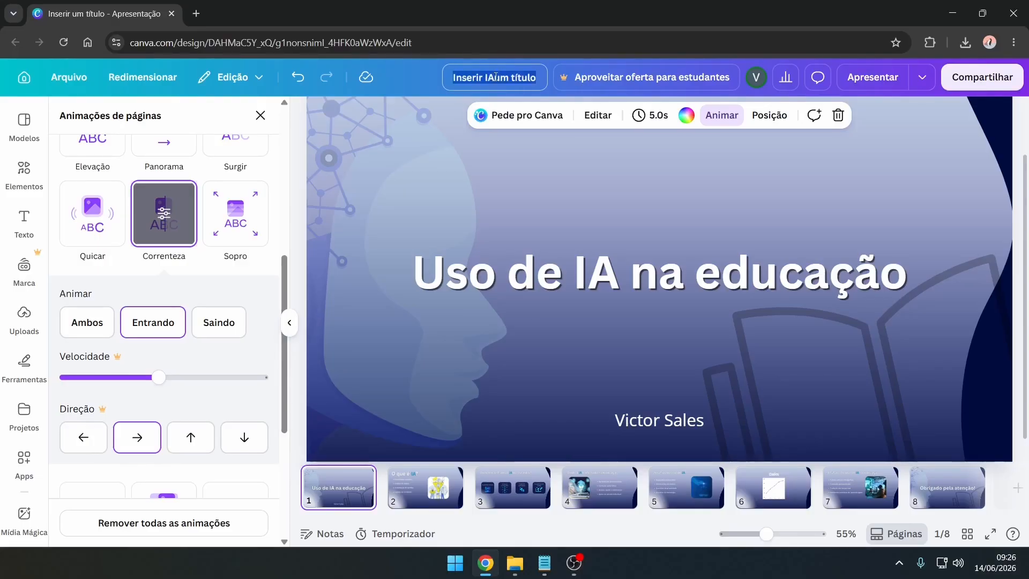
key("BackSpace")
type("IA")
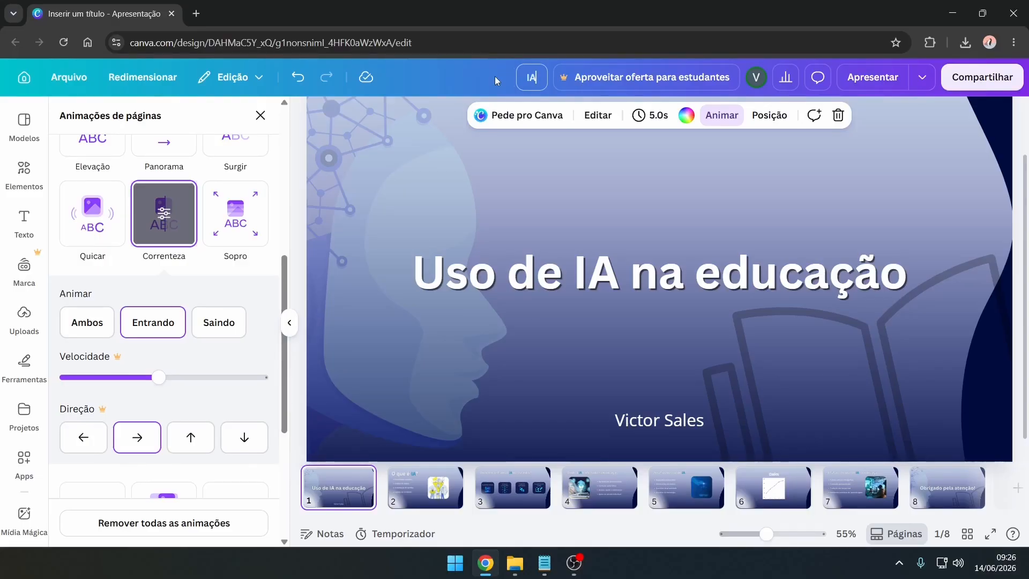
type(" para educação")
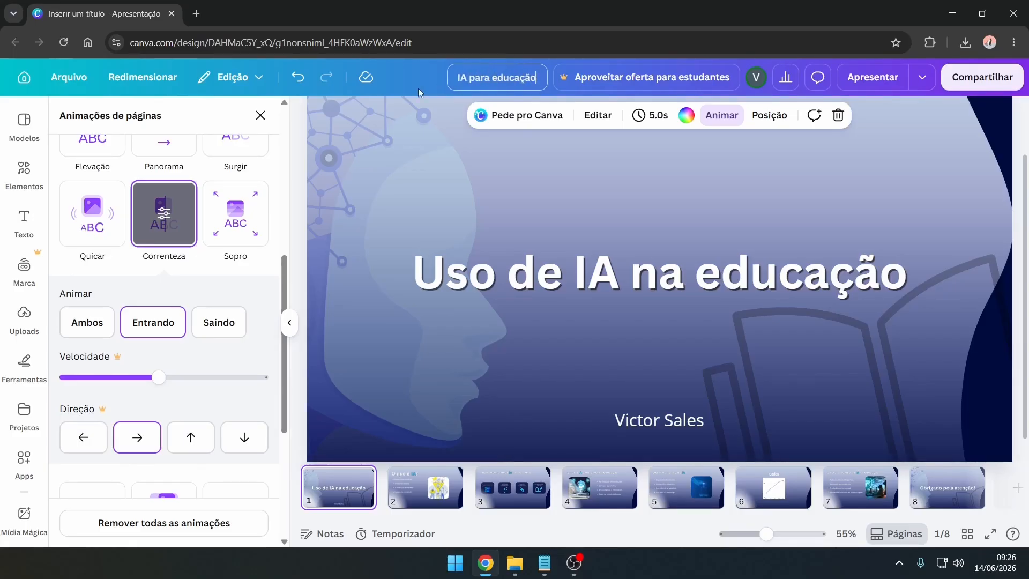
key("Return")
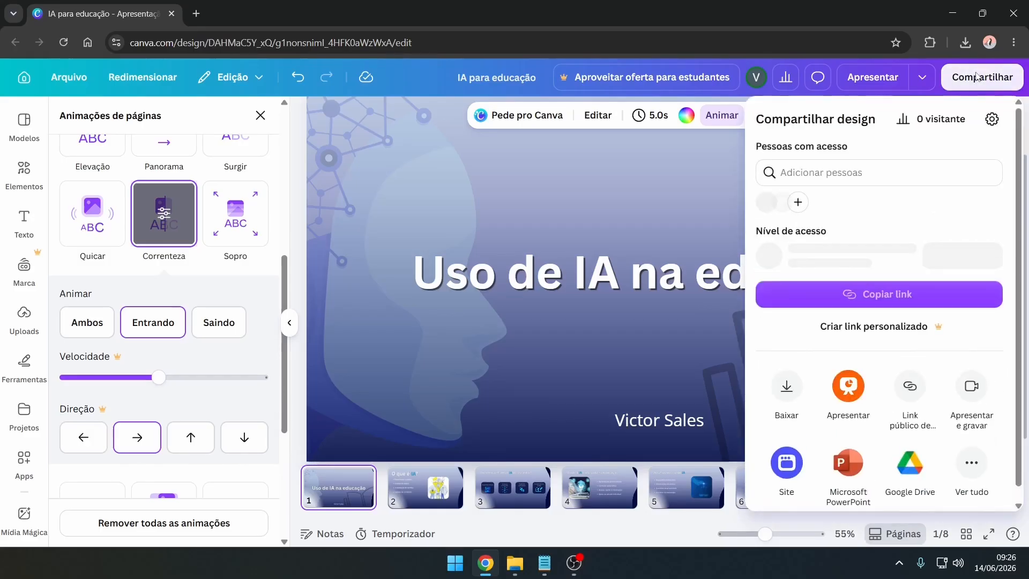
- Open the design's download settings and examine the available file formats and the list of selectable pages
left_click(779, 403)
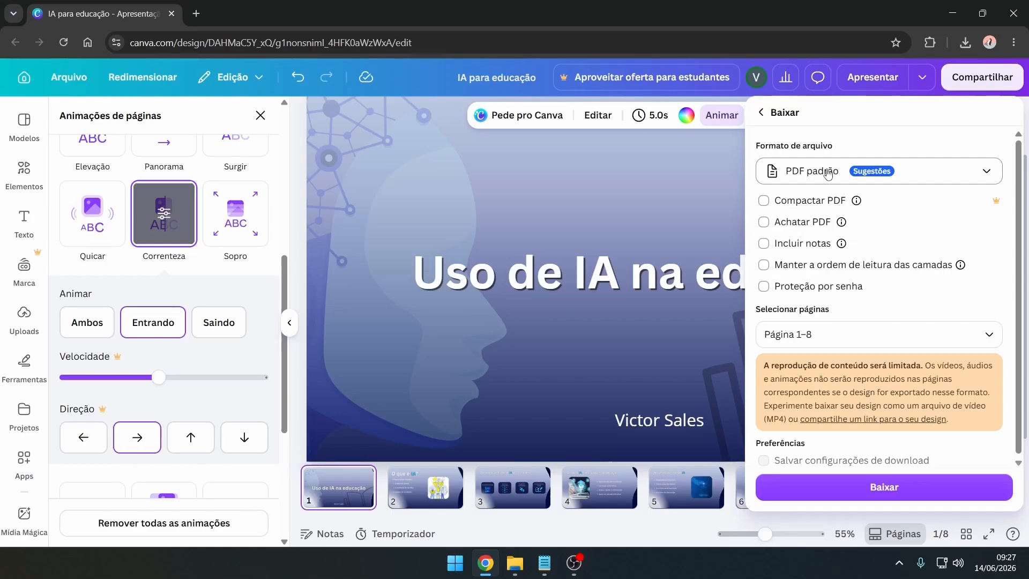
left_click(793, 172)
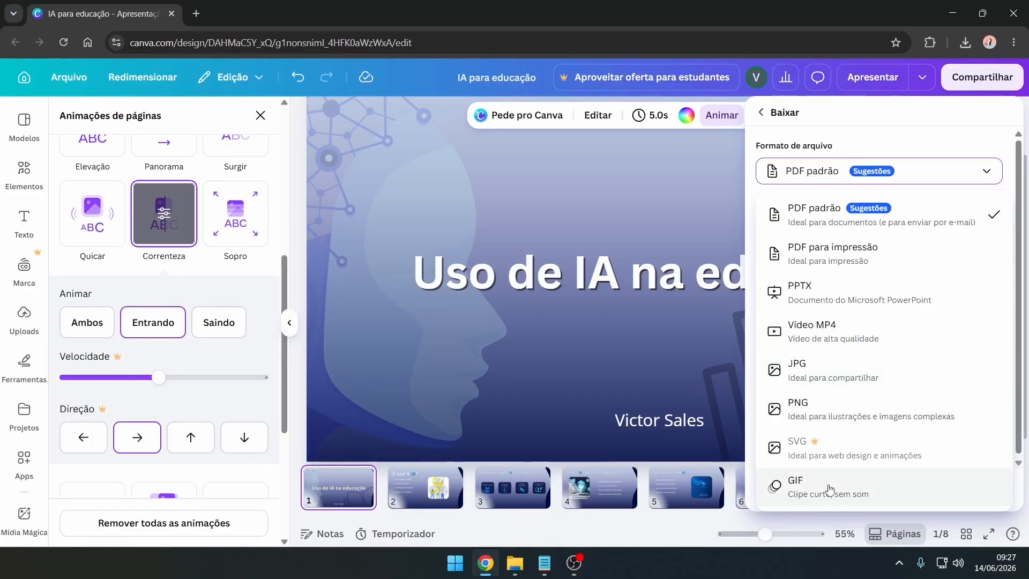
left_click(935, 172)
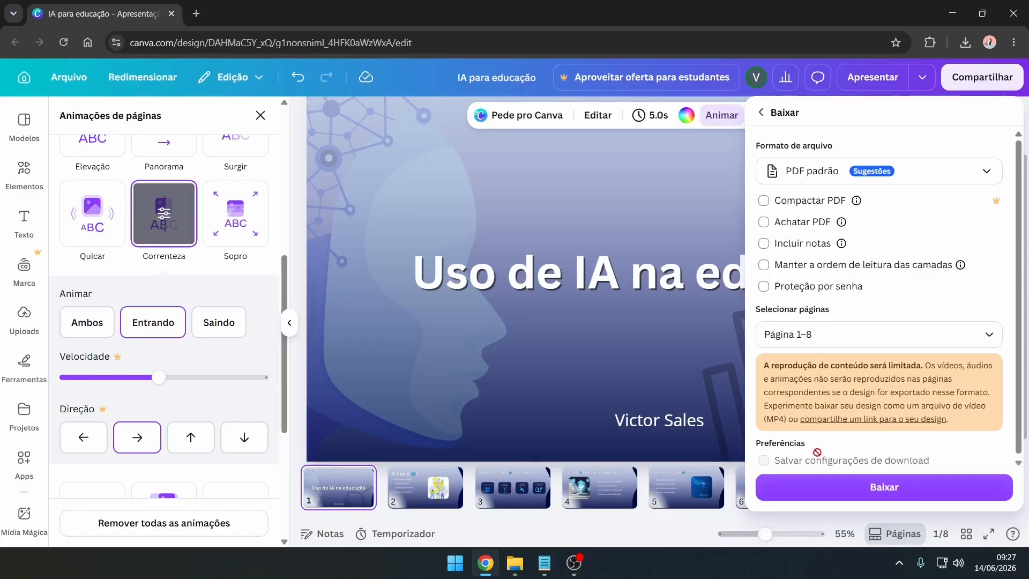
scroll(800, 433, "down", 1)
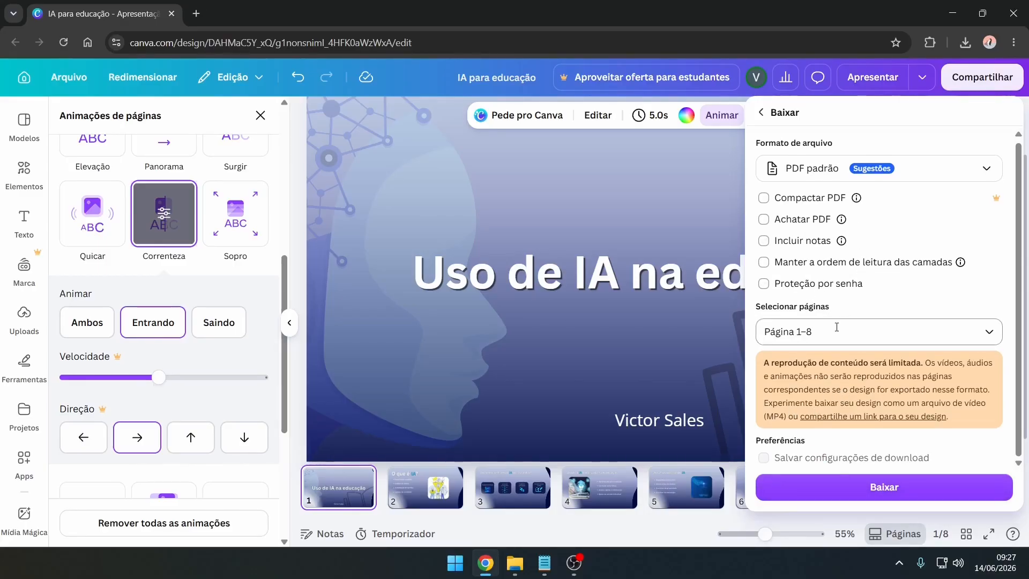
left_click(990, 331)
scroll(891, 220, "down", 5)
scroll(891, 220, "up", 5)
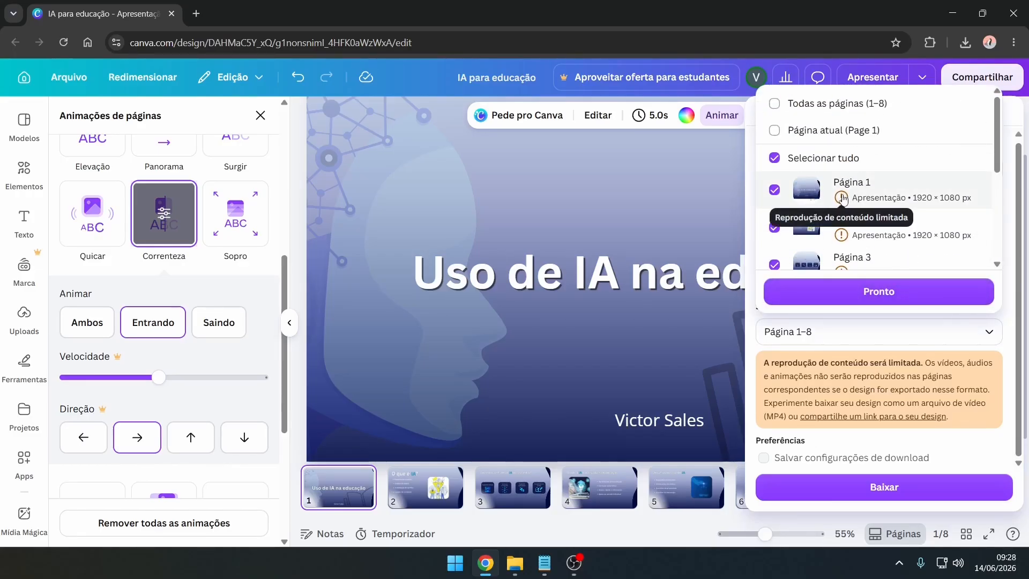
left_click(754, 348)
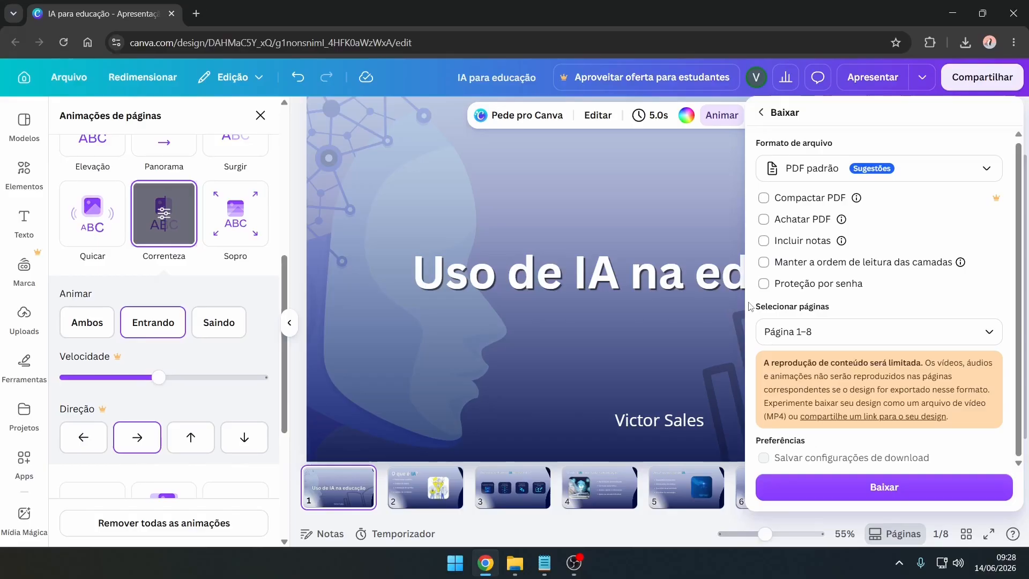
- Try the Vídeo MP4 format, switch back to PDF padrão and download pages 1–8 of the presentation
left_click(815, 168)
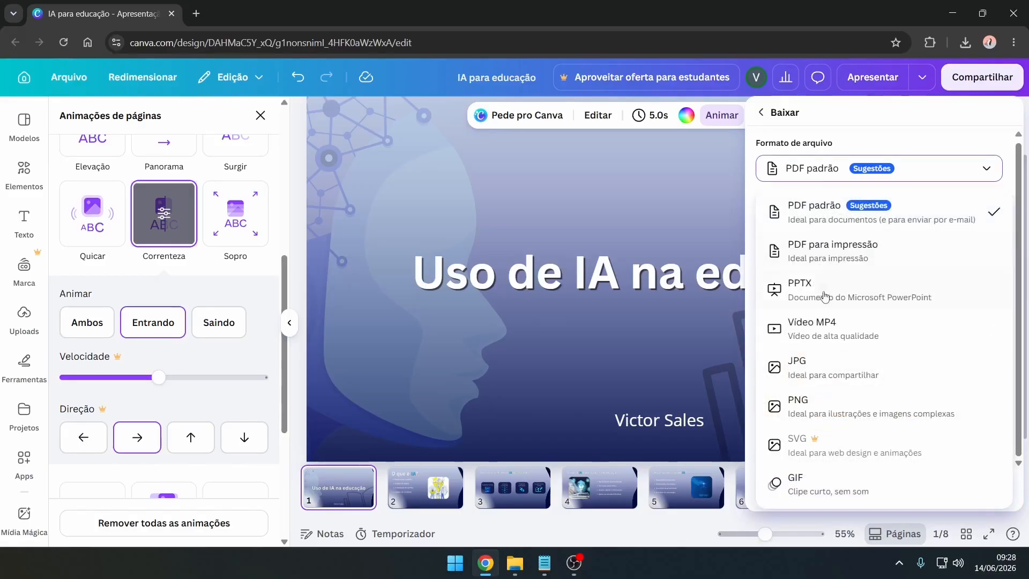
left_click(829, 347)
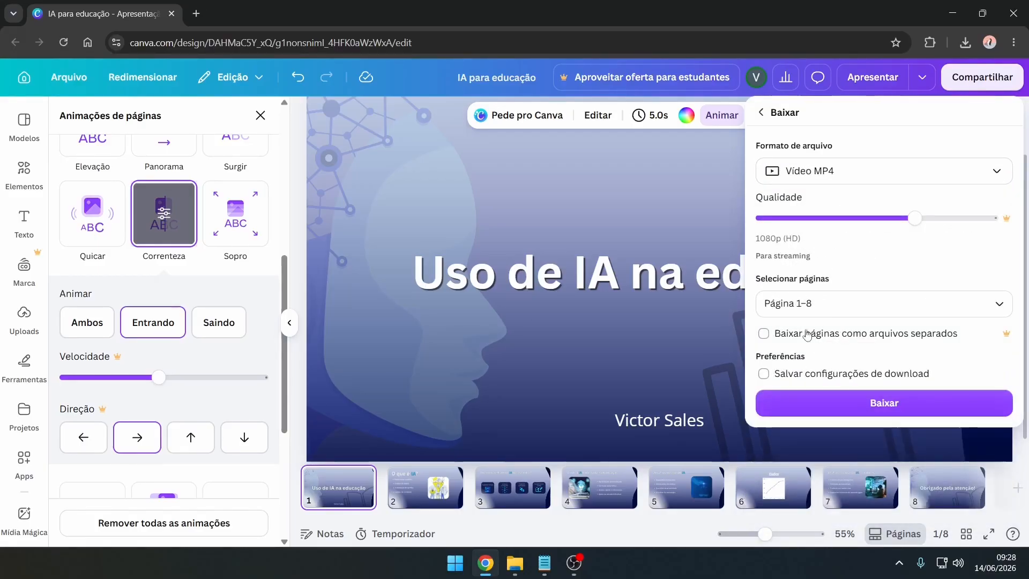
left_click(847, 170)
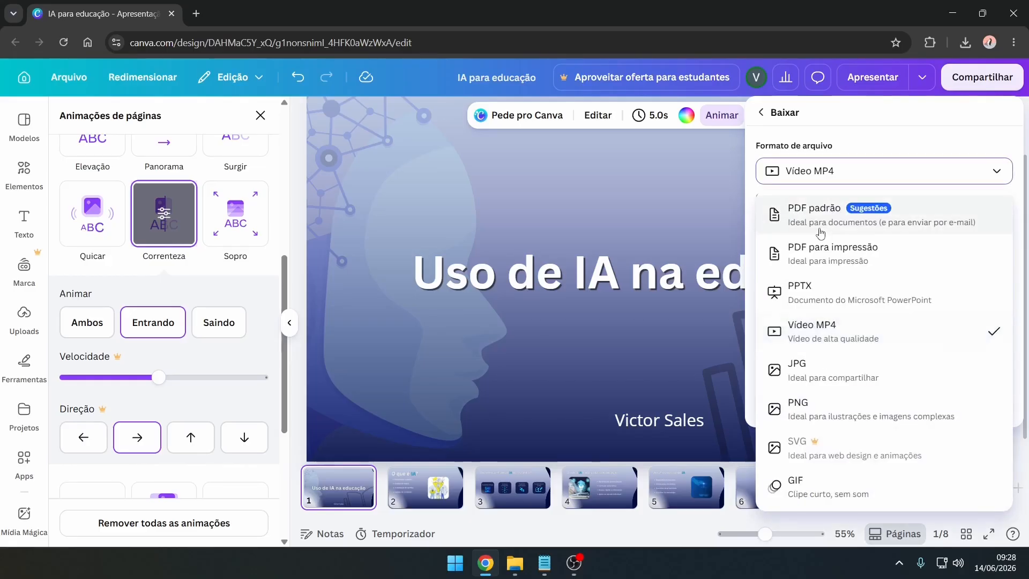
left_click(819, 224)
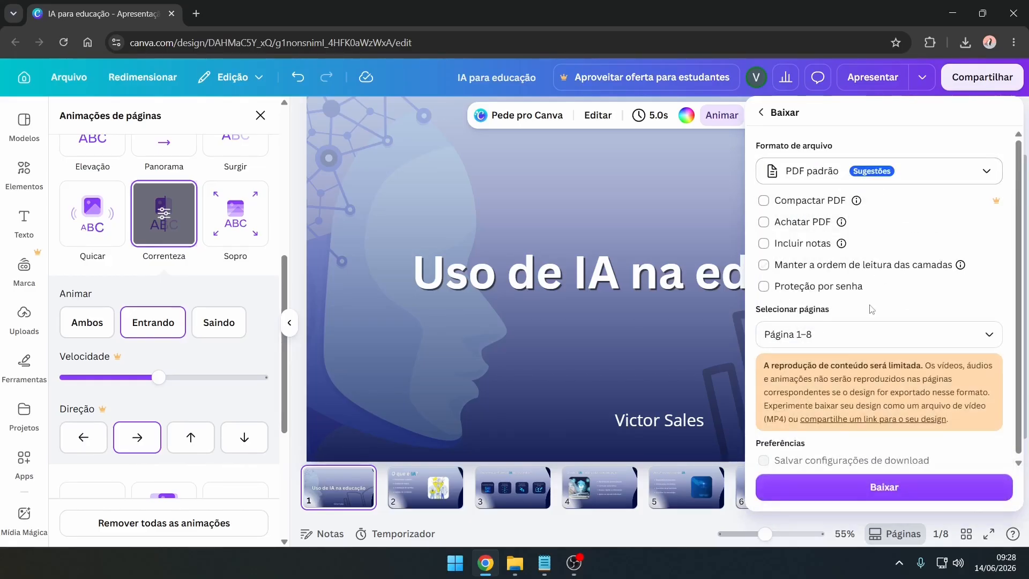
left_click(827, 485)
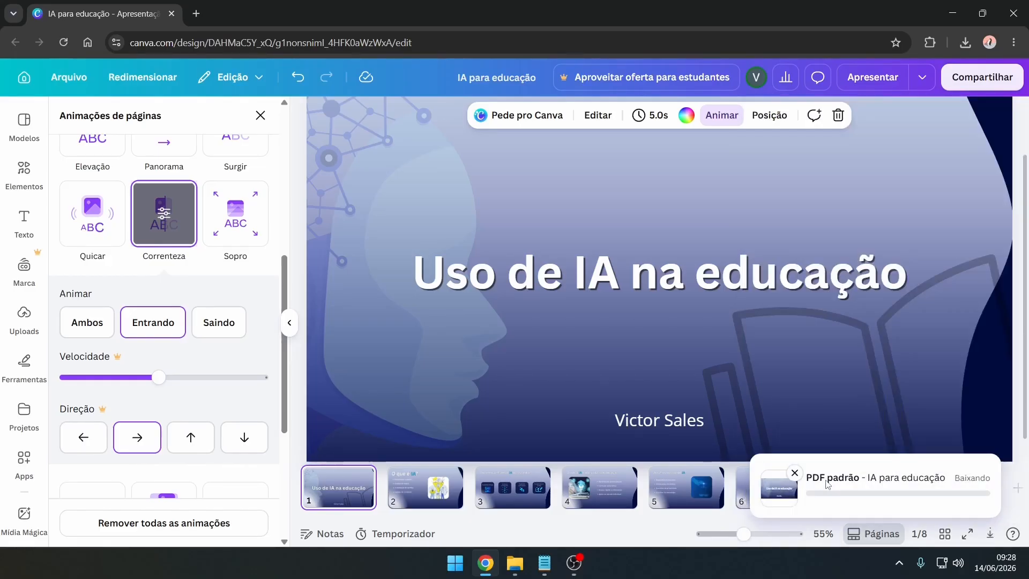